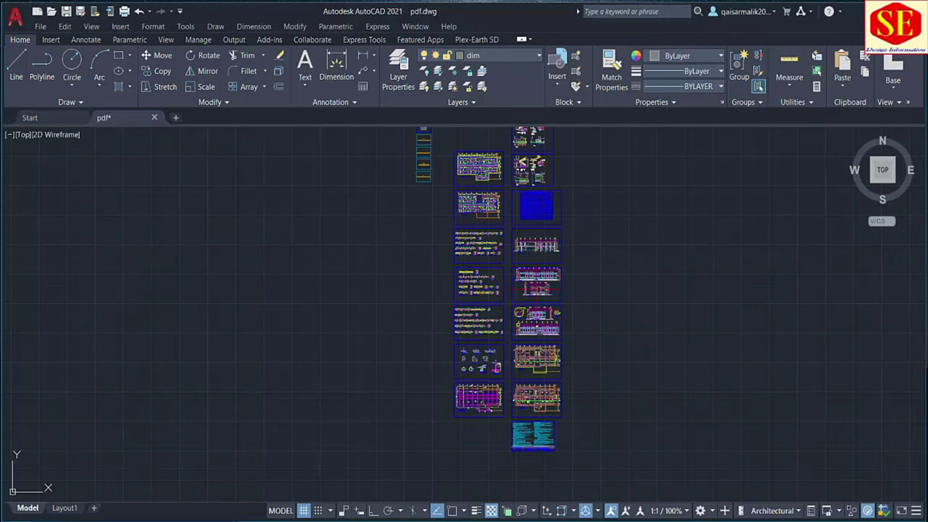
Select the sheet PDFs from 1.pdf through My Project Drawings.pdf and open them in Edge.
scroll(525, 274, "up", 2)
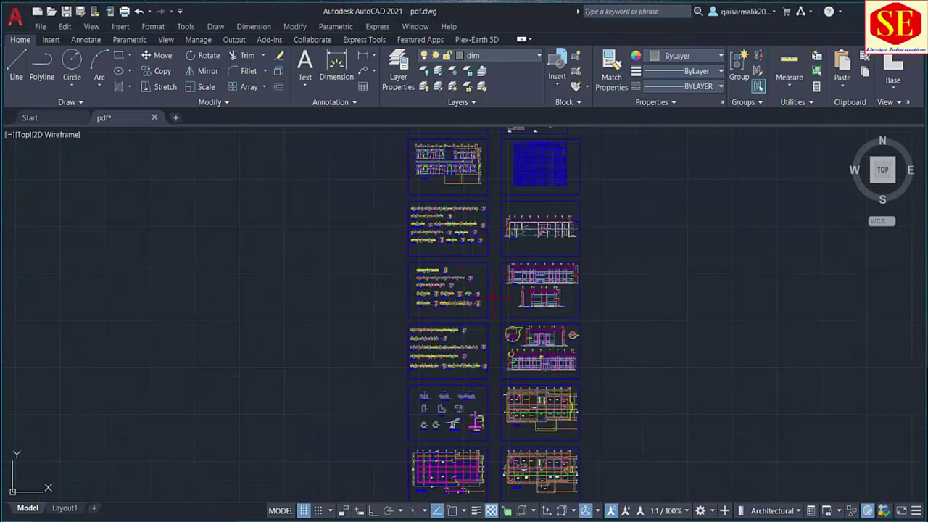
scroll(493, 295, "up", 1)
scroll(445, 298, "down", 3)
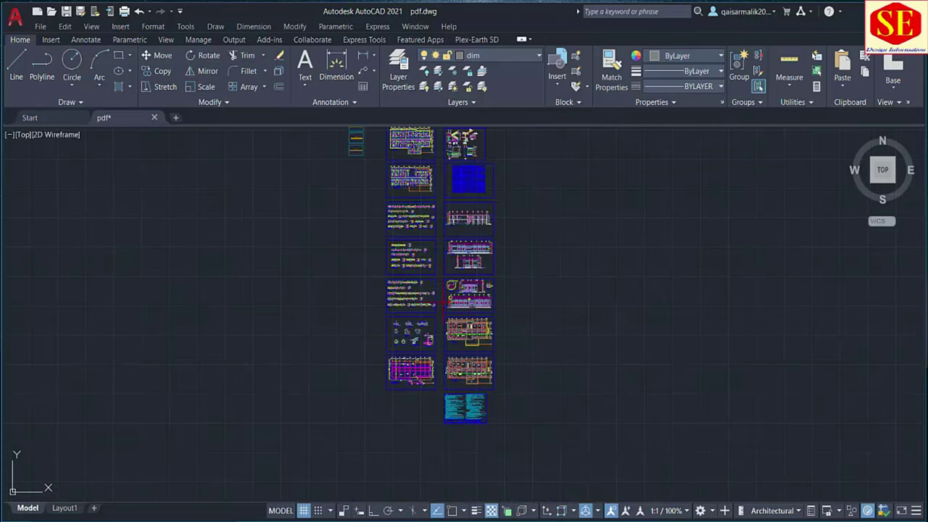
scroll(464, 410, "up", 4)
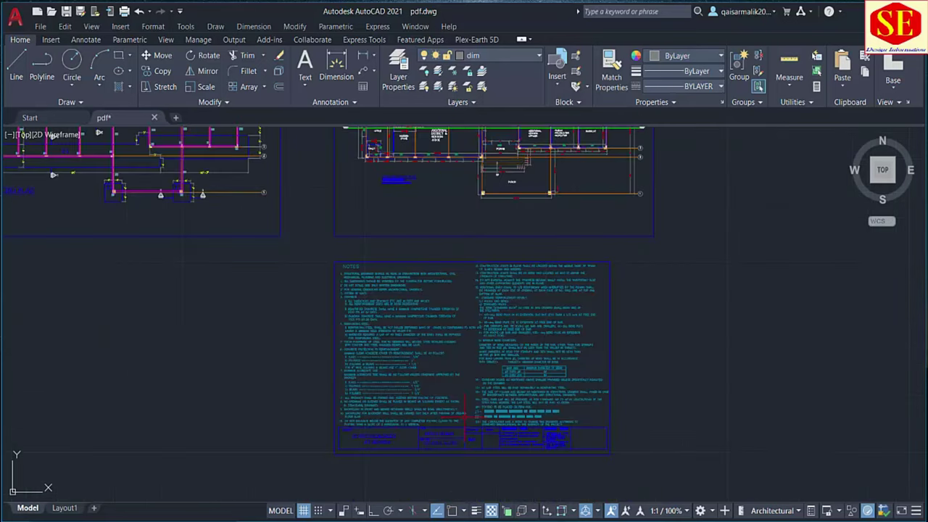
scroll(471, 326, "down", 3)
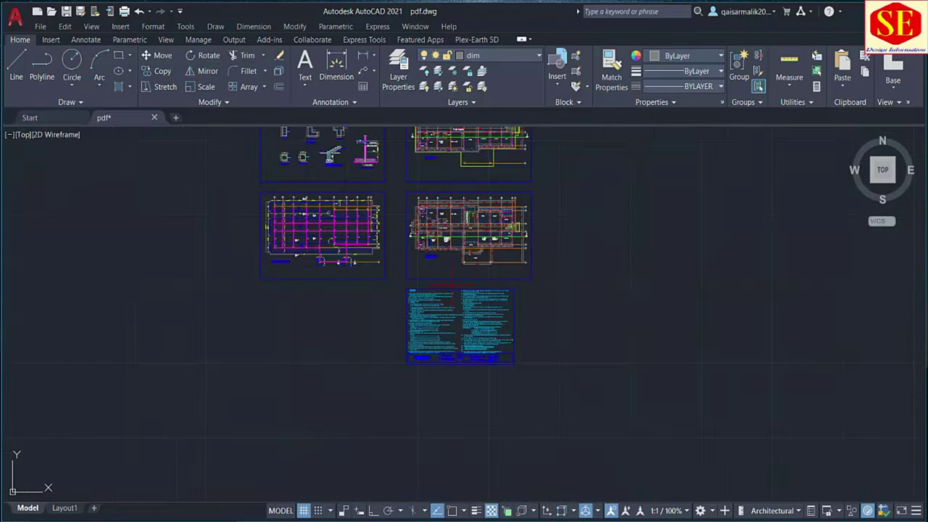
scroll(493, 319, "up", 3)
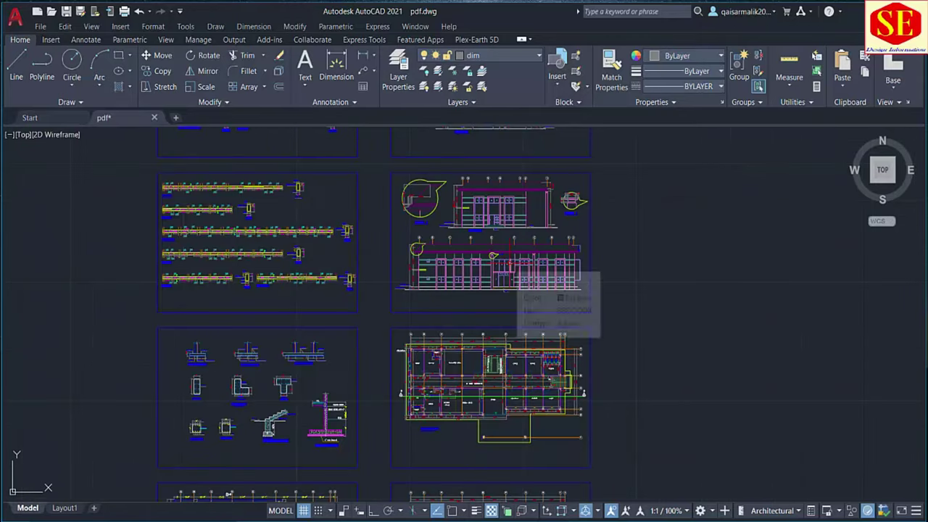
scroll(507, 268, "down", 3)
scroll(446, 253, "down", 2)
scroll(435, 290, "down", 2)
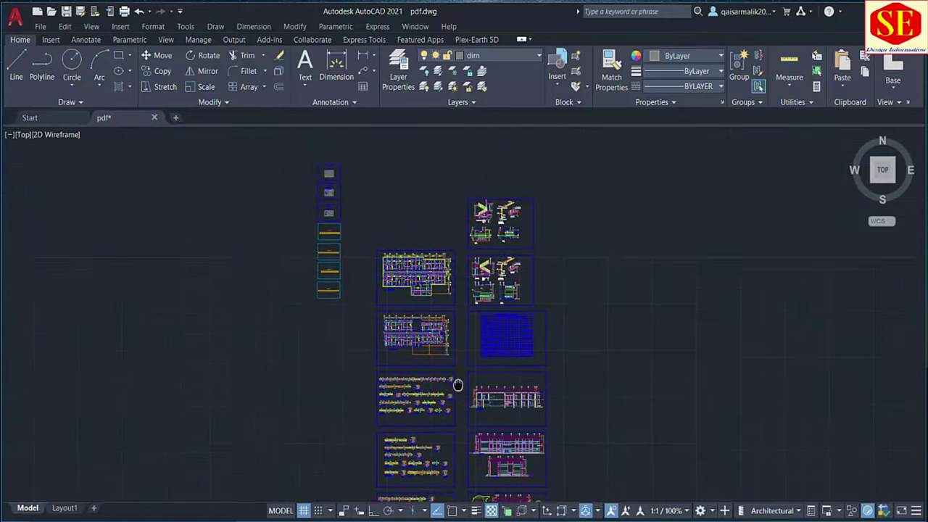
scroll(522, 304, "up", 2)
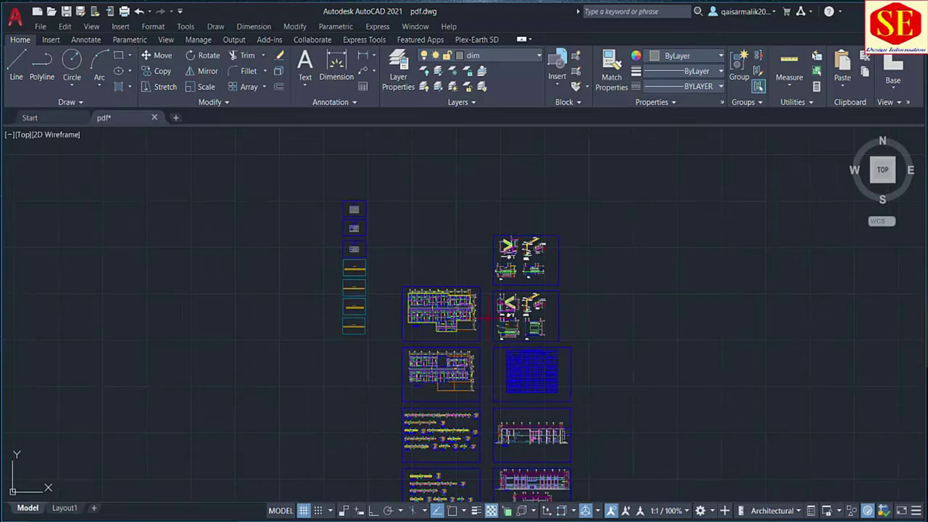
scroll(485, 317, "up", 2)
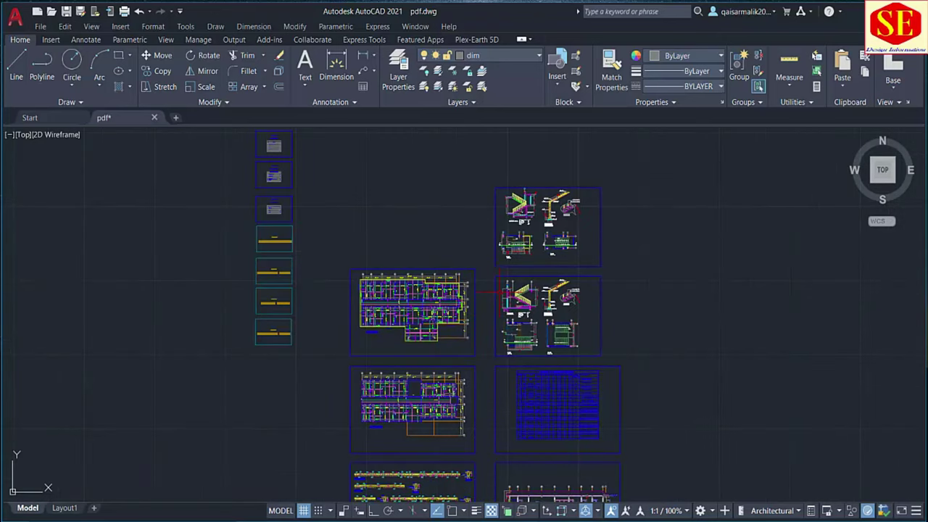
middle_click_drag(486, 337, 483, 321)
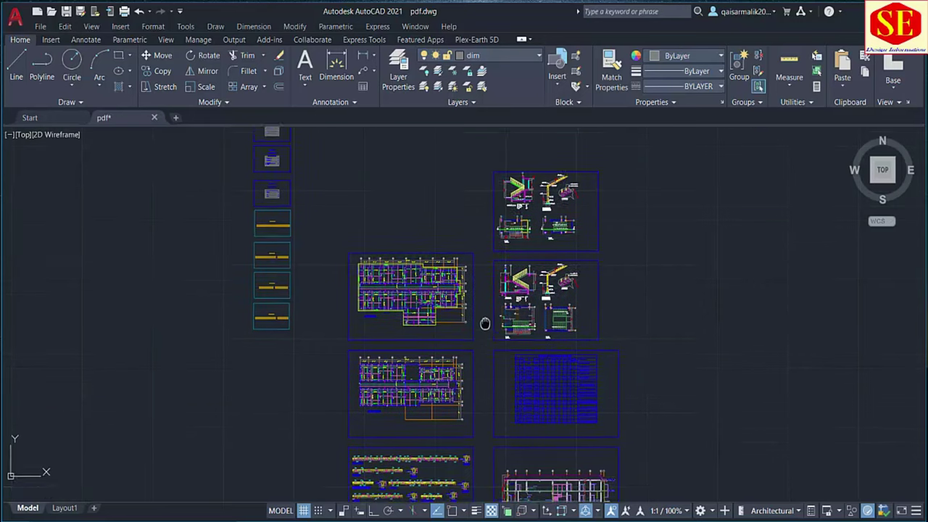
scroll(439, 256, "up", 3)
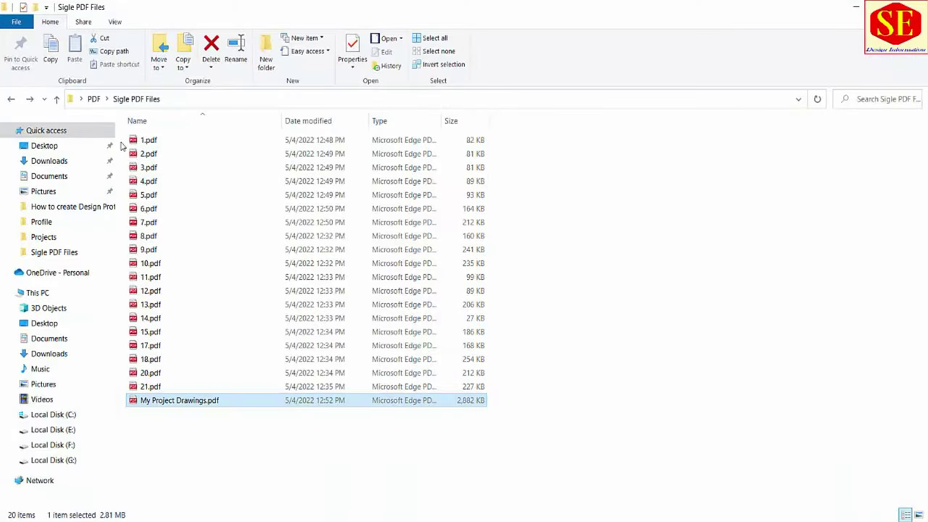
left_click(149, 140)
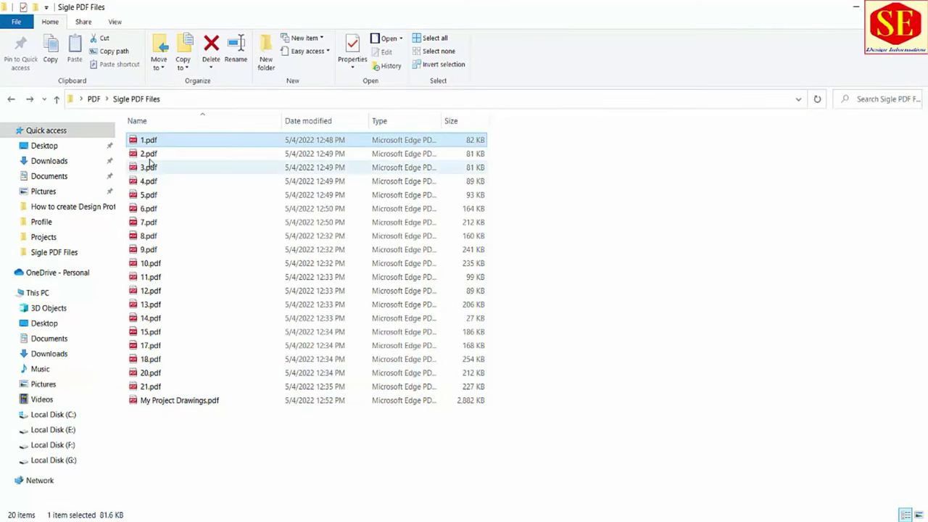
left_click(196, 405)
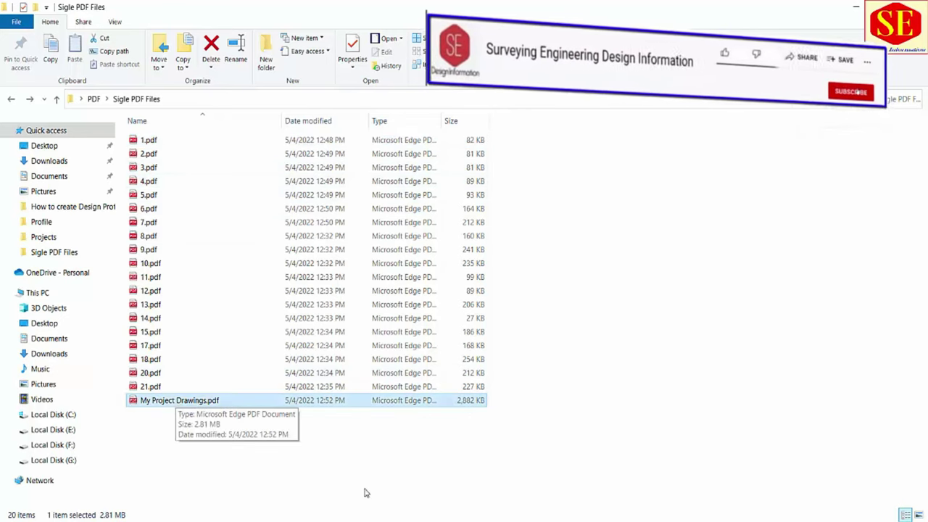
key("Return")
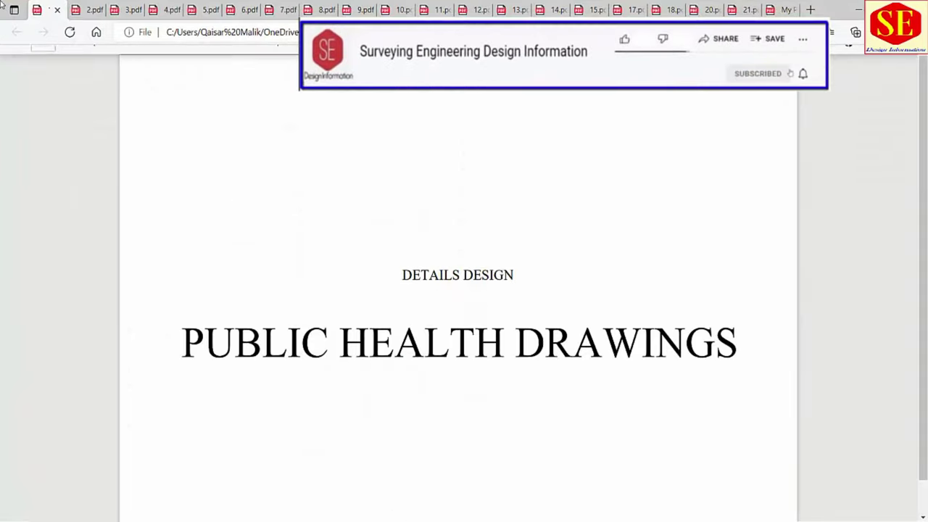
Review each numbered sheet PDF in turn, from 2.pdf through 21.pdf.
left_click(91, 9)
left_click(127, 10)
left_click(165, 7)
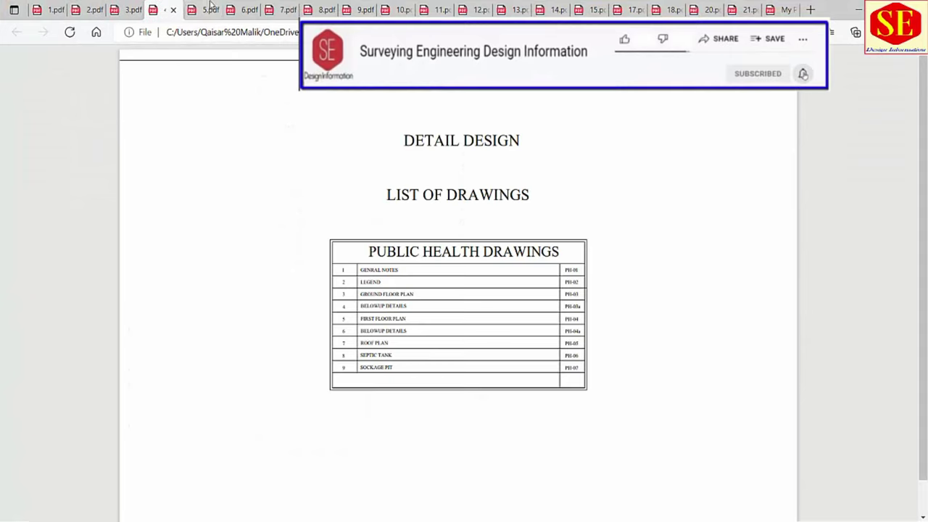
left_click(212, 8)
left_click(254, 7)
left_click(331, 8)
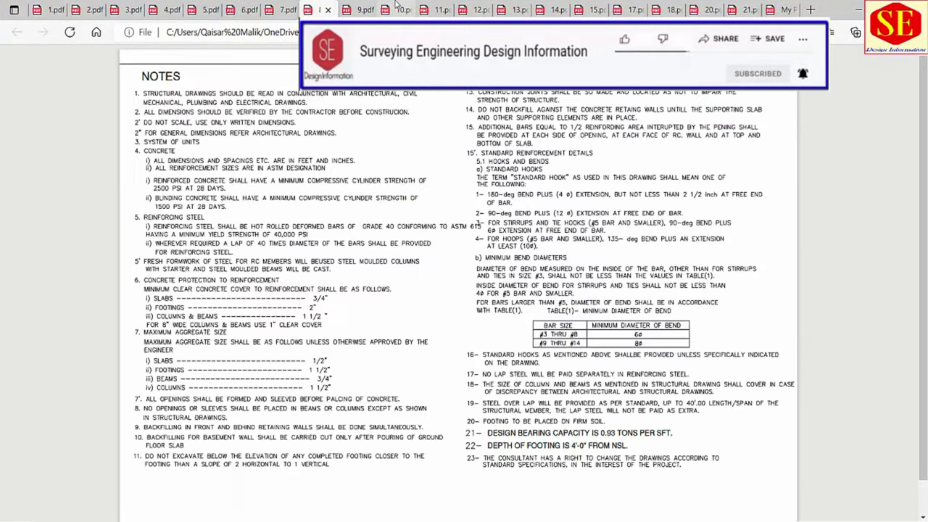
left_click(399, 8)
left_click(437, 7)
left_click(476, 7)
left_click(508, 8)
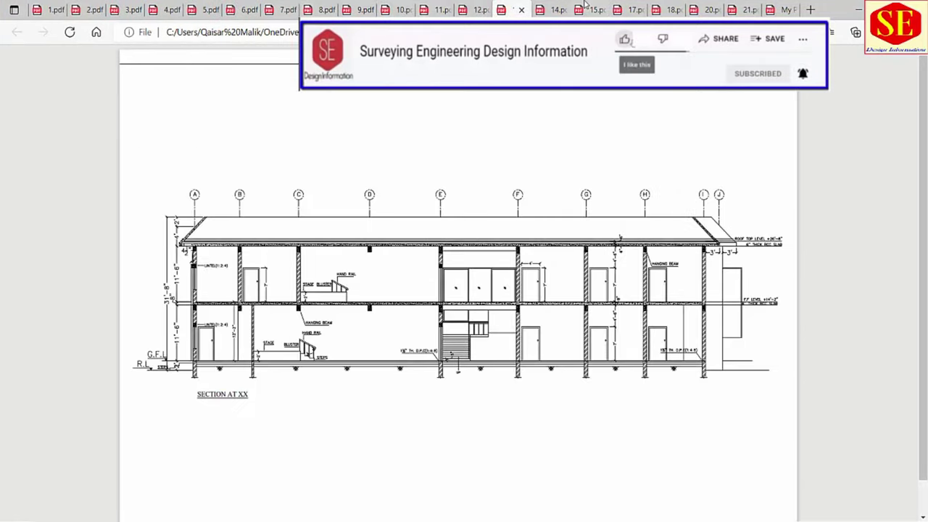
left_click(548, 7)
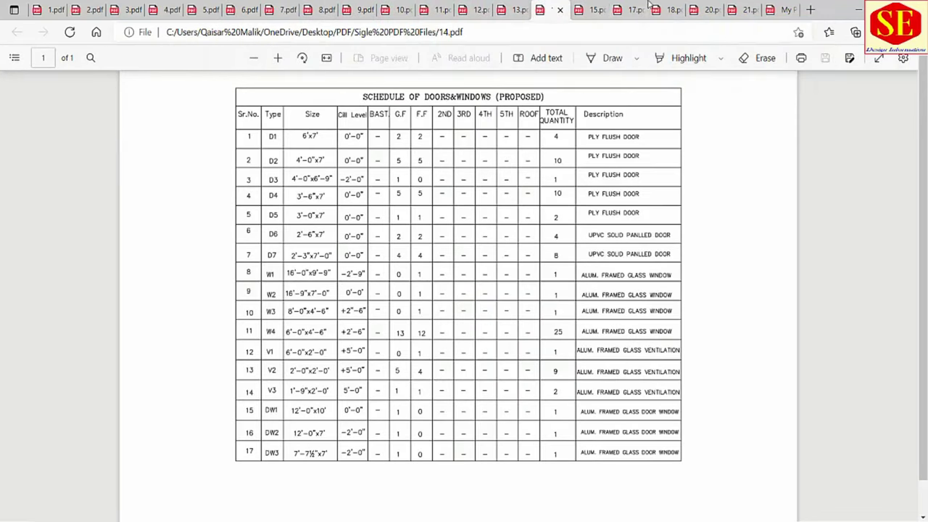
left_click(593, 7)
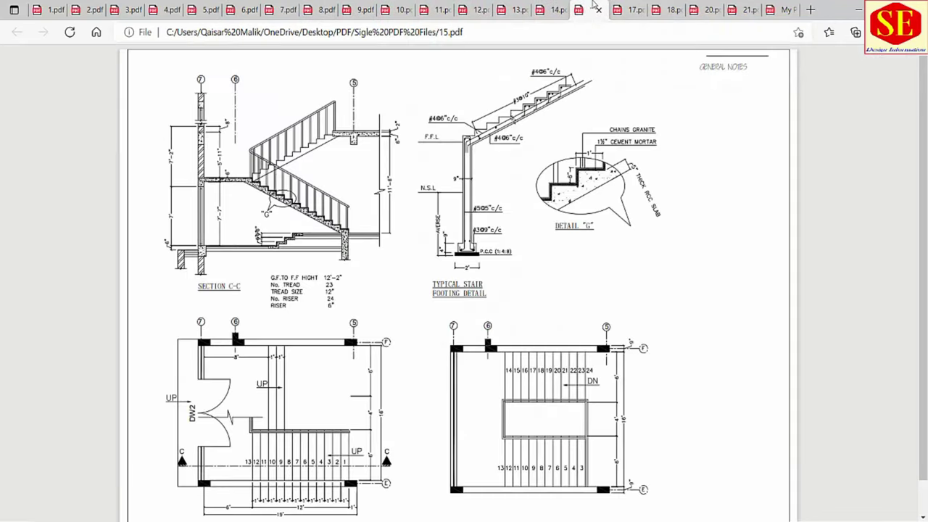
left_click(630, 9)
left_click(661, 7)
left_click(710, 7)
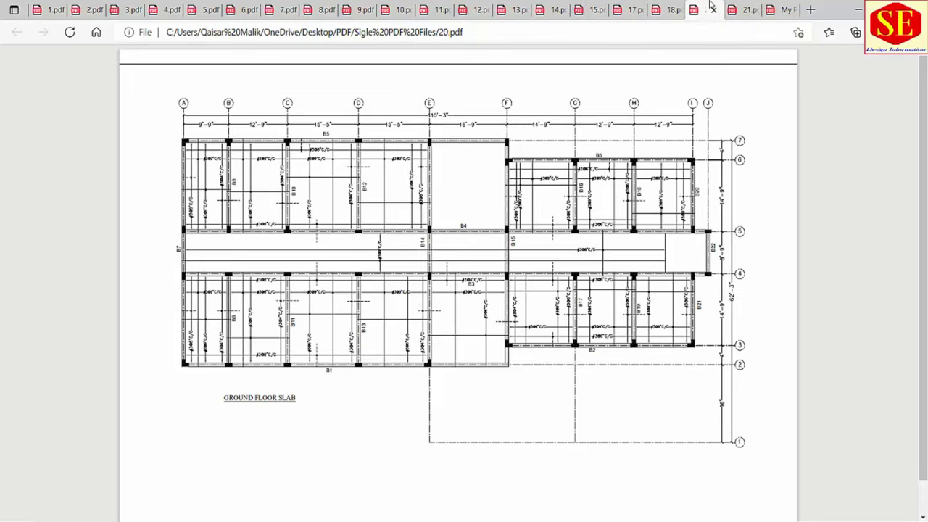
left_click(747, 7)
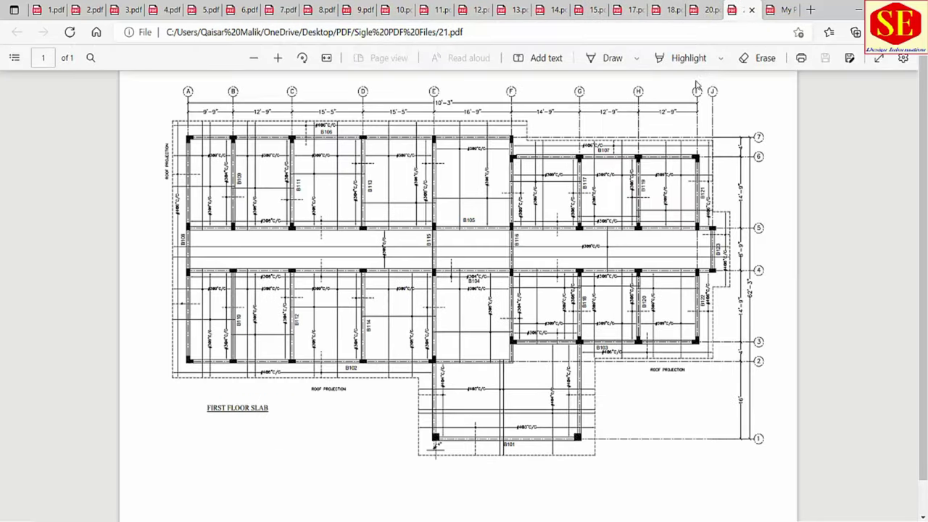
Open My Project Drawings.pdf and scroll through its pages.
left_click(789, 7)
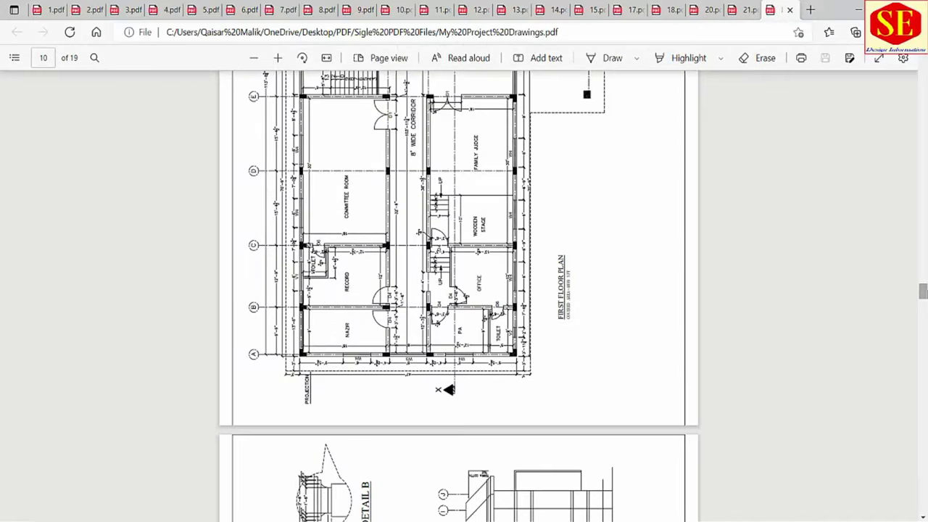
mouse_move(922, 292)
left_mouse_down()
mouse_move(921, 62)
mouse_move(921, 207)
left_mouse_up()
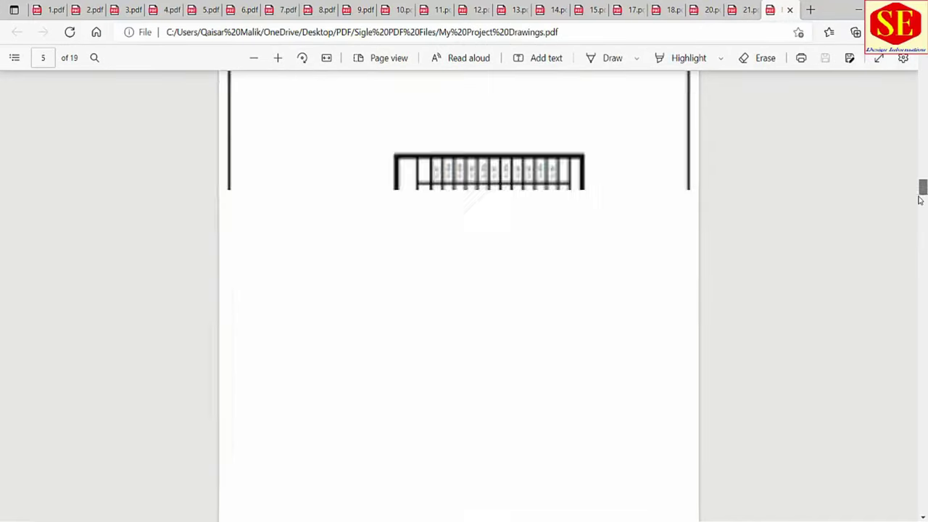
scroll(775, 352, "down", 5)
scroll(775, 352, "down", 5)
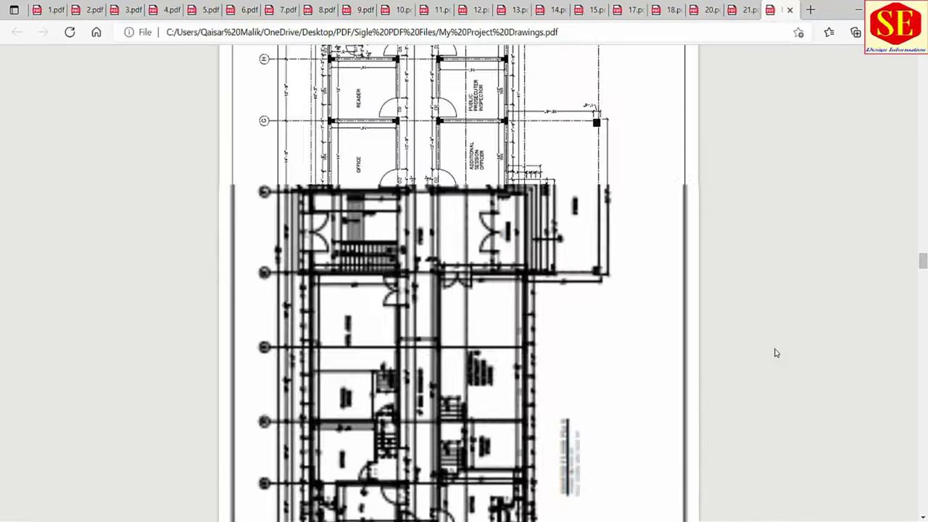
scroll(775, 352, "down", 5)
scroll(775, 352, "down", 5)
scroll(775, 353, "down", 5)
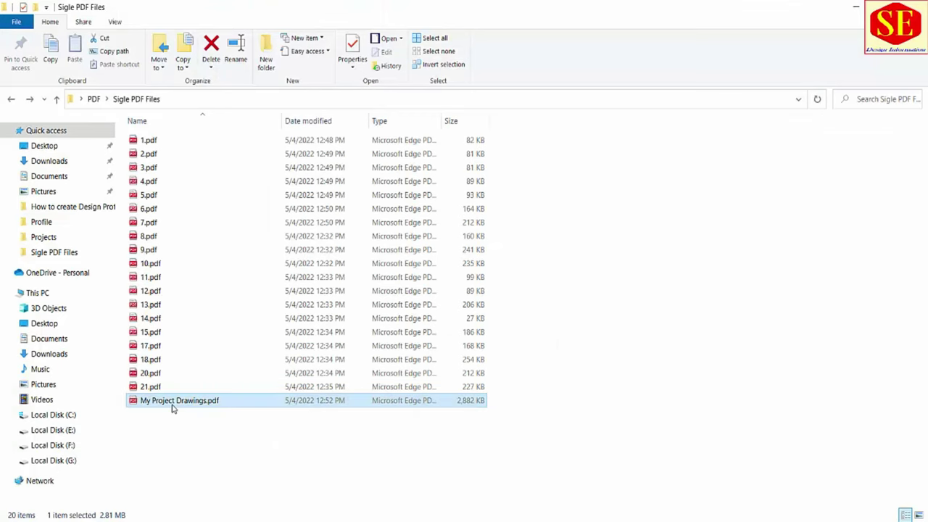
Back in Explorer, select My Project Drawings.pdf, then clear the selection.
left_click(172, 408)
left_click(192, 451)
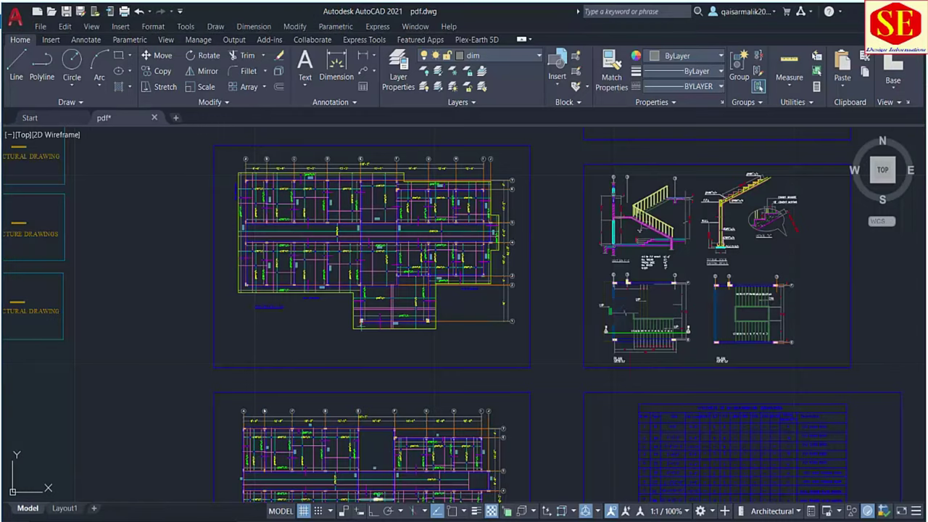
scroll(430, 269, "down", 3)
scroll(429, 270, "down", 3)
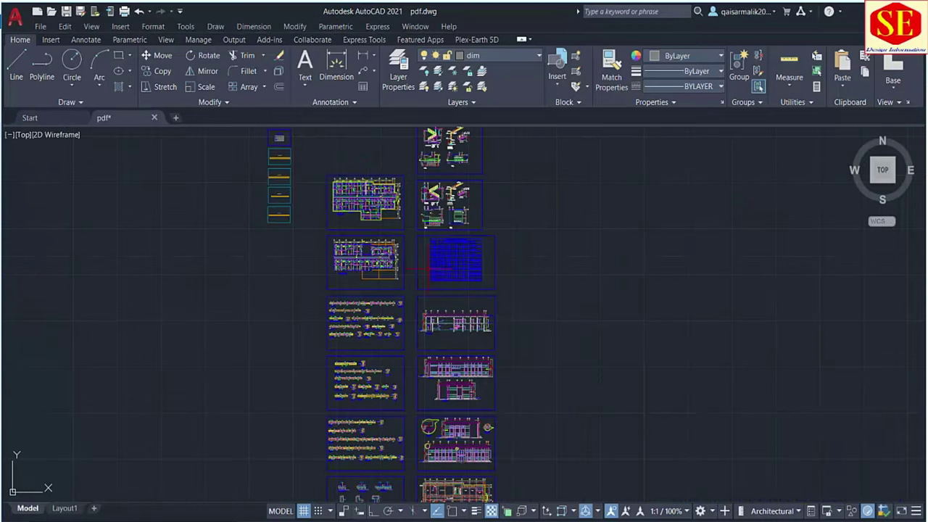
Zoom out over all sheets, then zoom in until the ARCHITECTURAL DRAWING title sheet fills the screen.
middle_click_drag(430, 268, 514, 259)
scroll(514, 259, "down", 2)
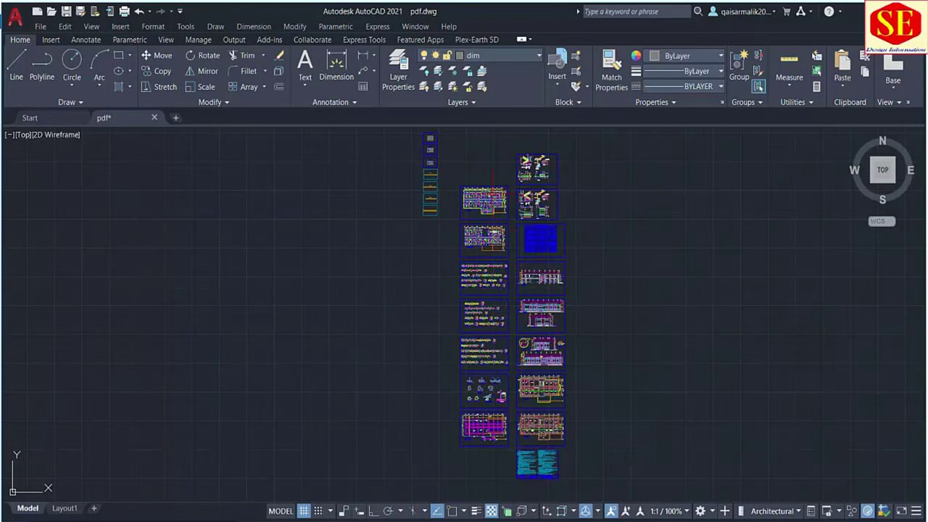
scroll(493, 174, "up", 2)
right_click(494, 192)
middle_click_drag(495, 192, 498, 259)
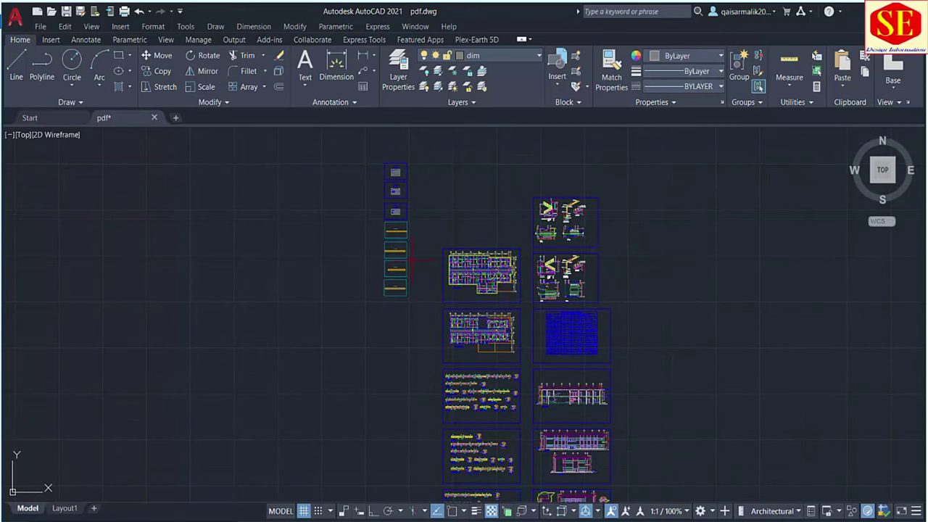
scroll(416, 258, "up", 1)
scroll(414, 260, "up", 3)
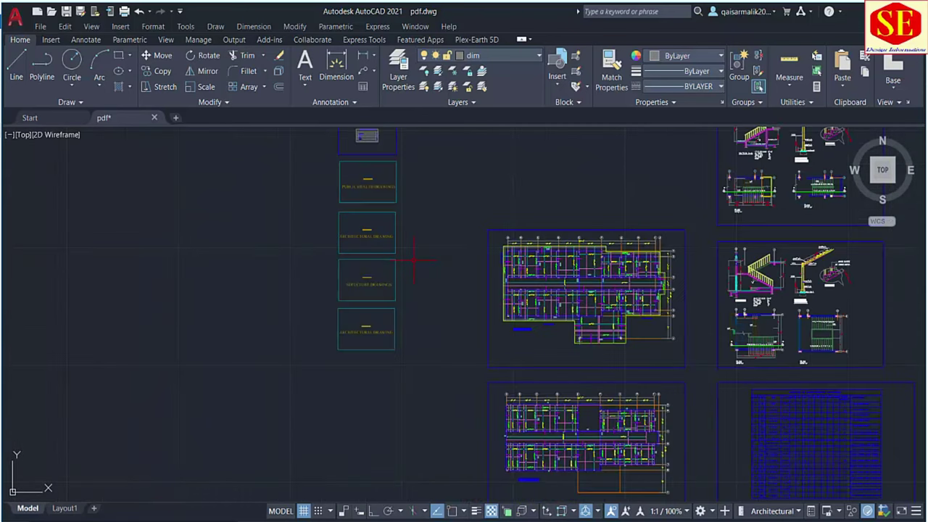
scroll(365, 366, "up", 2)
scroll(464, 319, "down", 5)
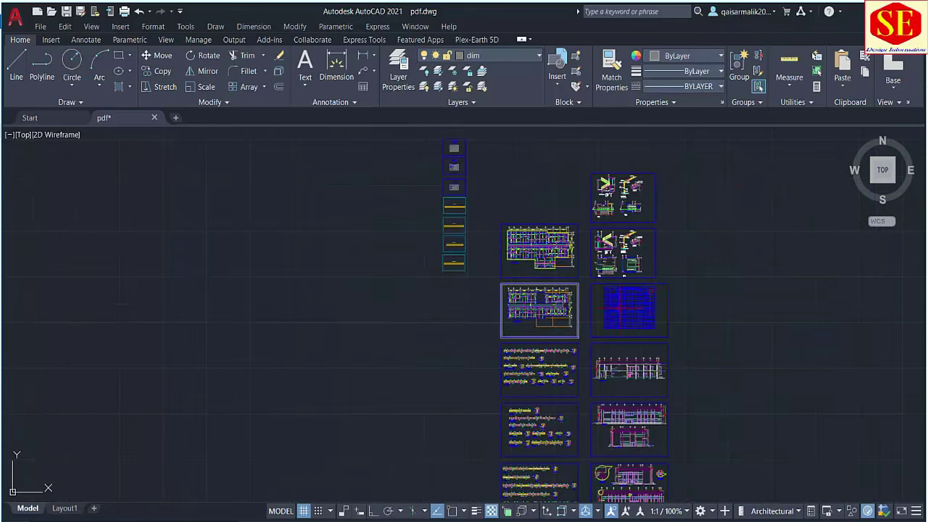
scroll(478, 260, "up", 5)
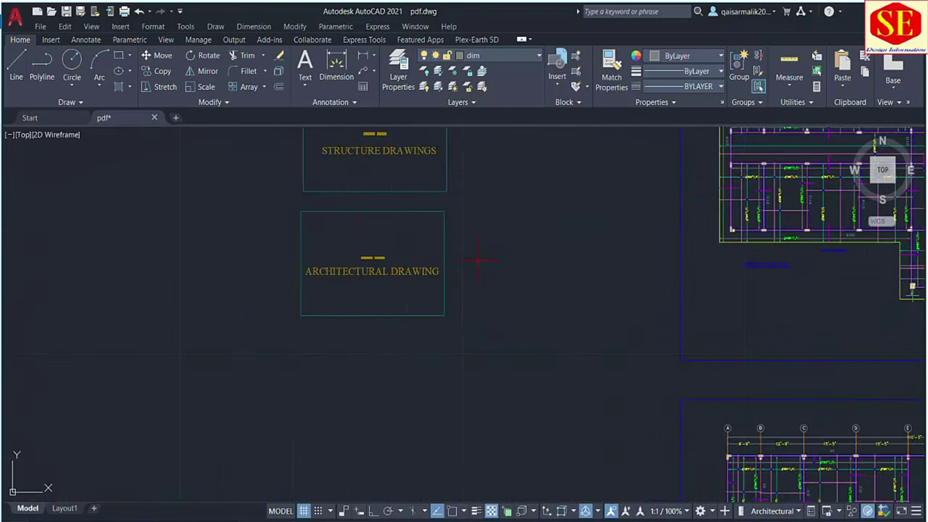
scroll(339, 232, "up", 2)
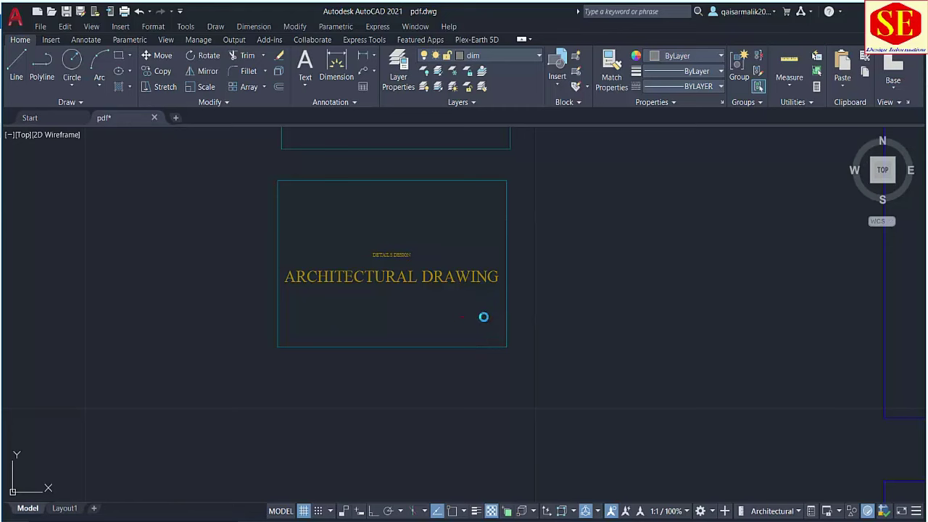
Open the Plot dialog past the plotter warning, closing and reopening it once.
left_click(561, 306)
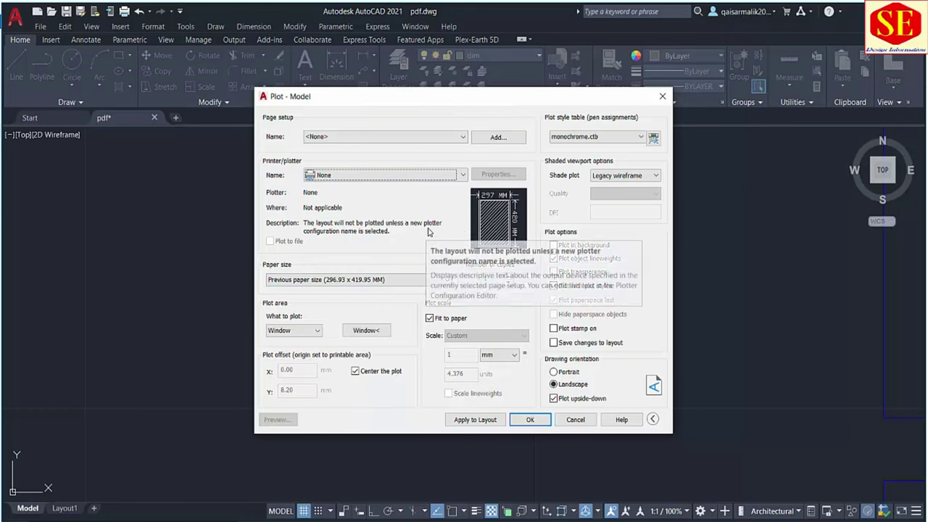
left_click(662, 96)
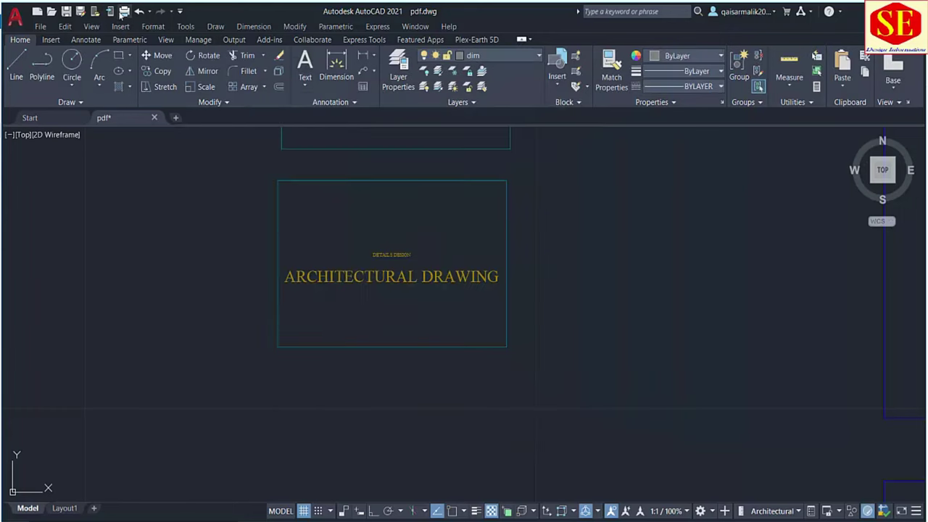
left_click(125, 12)
left_click(556, 304)
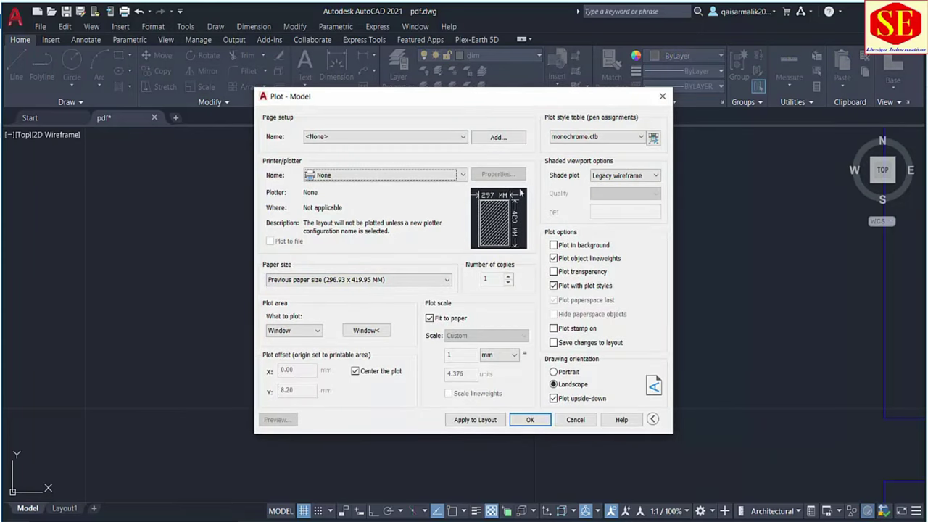
Apply the monochrome.ctb plot style table to all layouts, after briefly trying Fill Patterns.ctb.
left_click(600, 139)
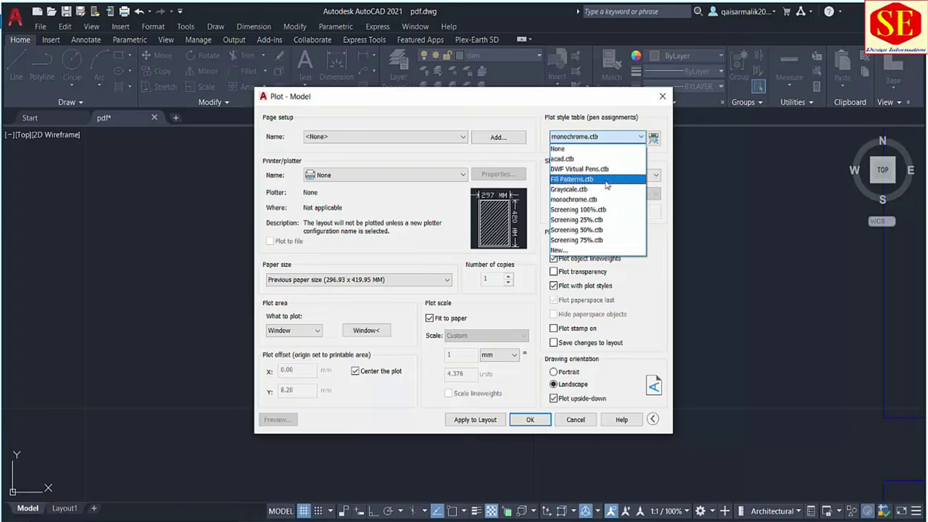
left_click(574, 179)
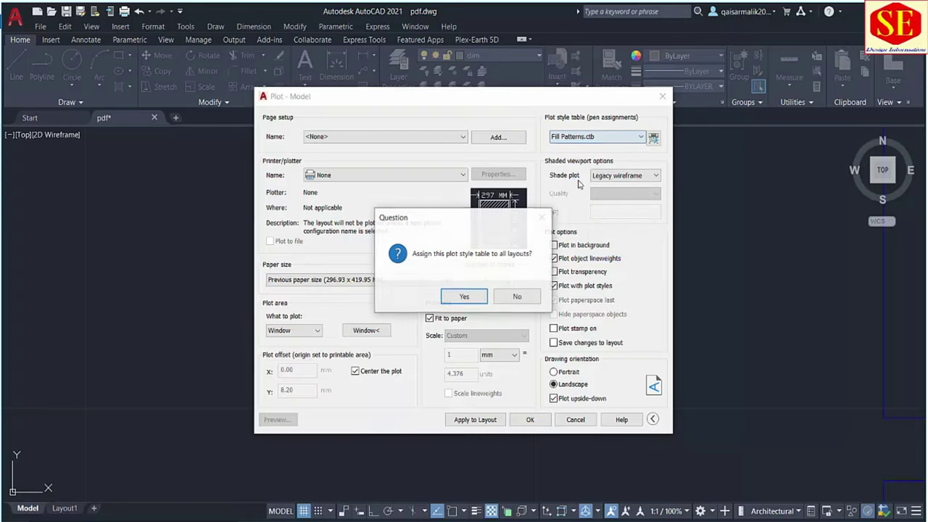
left_click(479, 293)
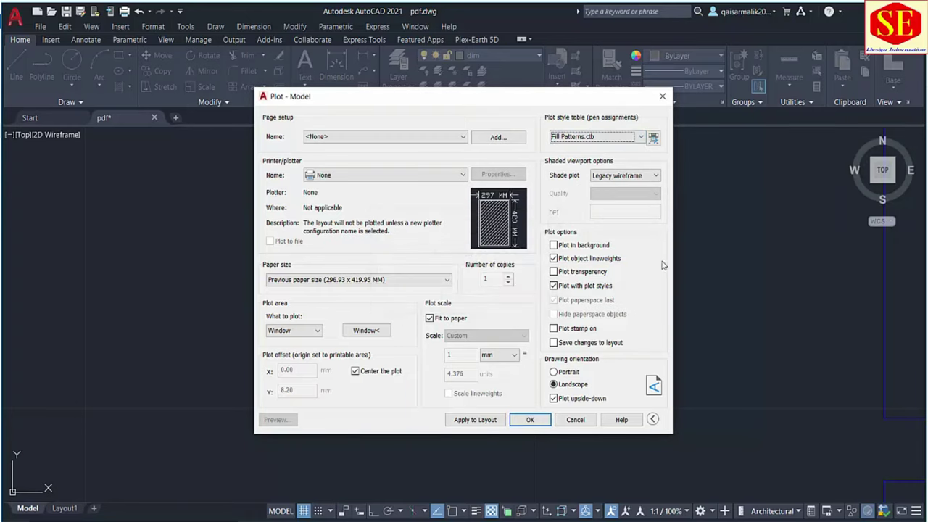
left_click(581, 138)
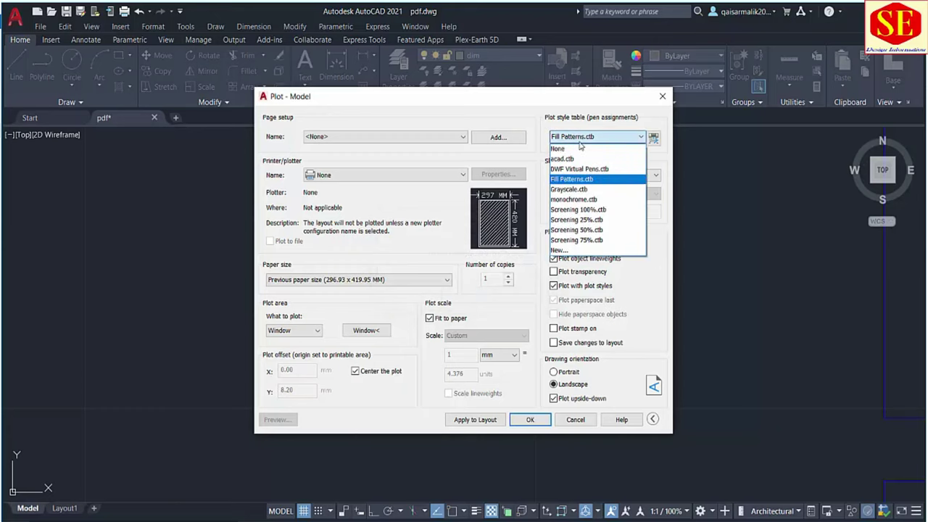
left_click(578, 200)
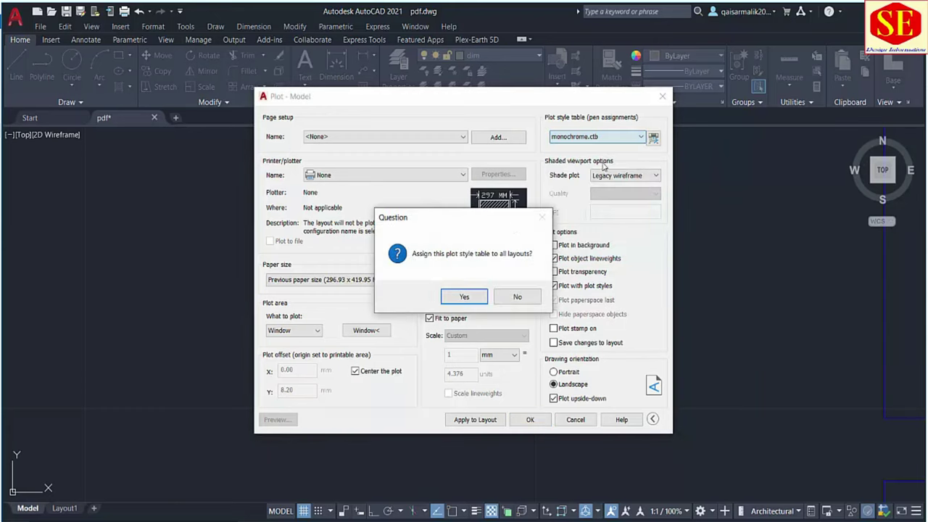
left_click(465, 294)
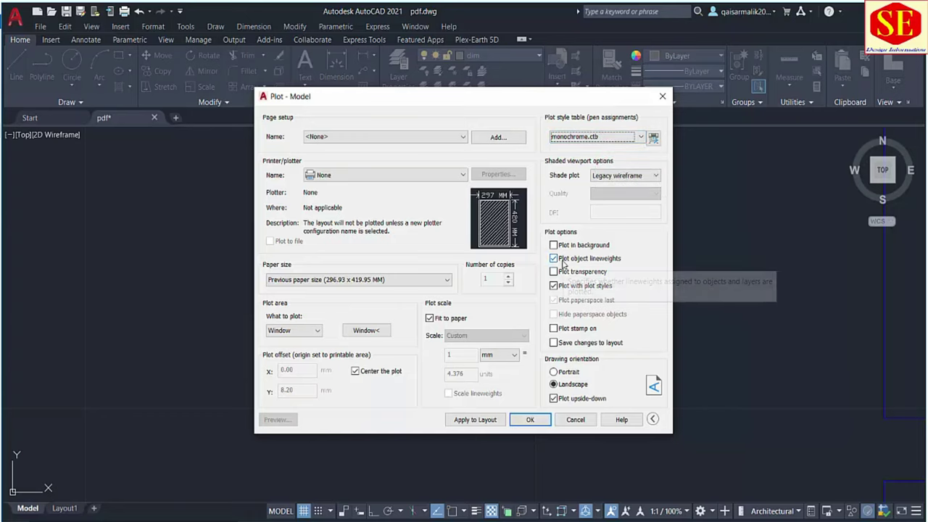
Turn off Plot object lineweights and drop down the Printer/plotter Name list.
left_click(556, 259)
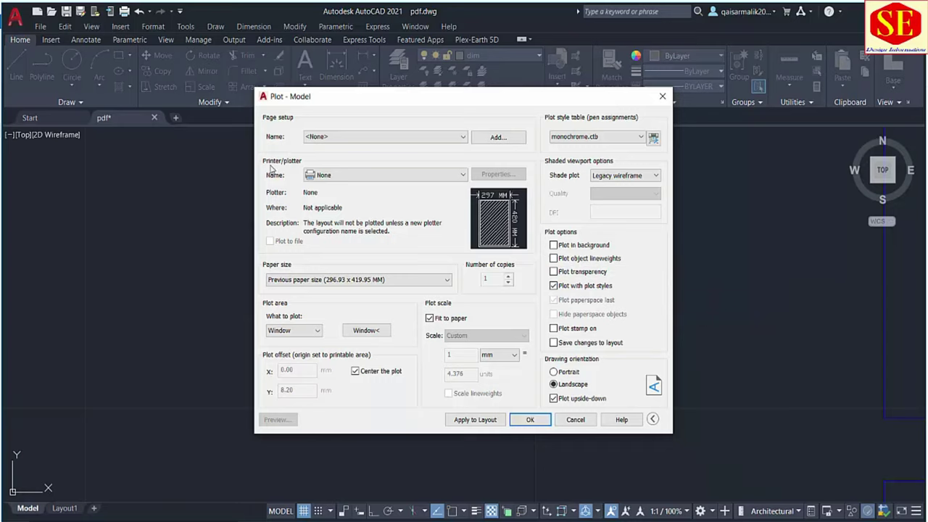
left_click(375, 178)
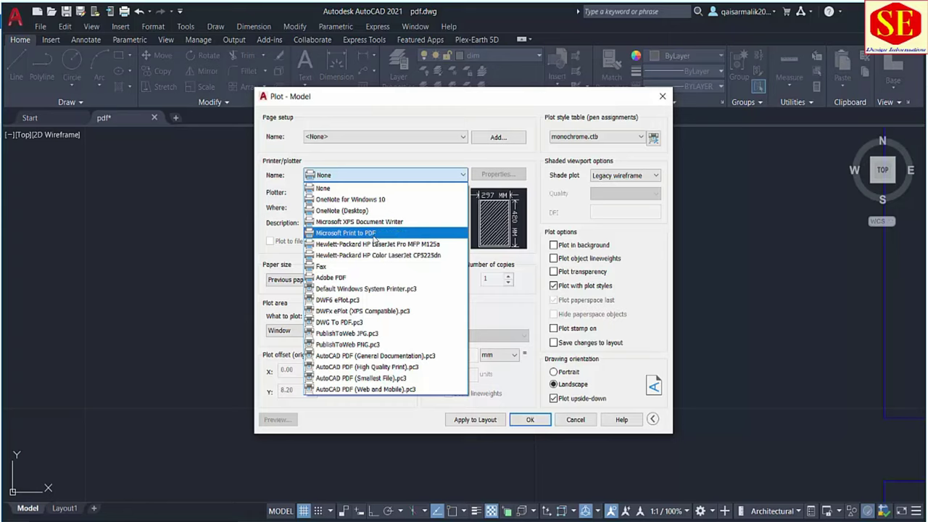
Choose Microsoft Print to PDF with A4 paper, leaving Fit to paper and Center the plot on.
left_click(369, 234)
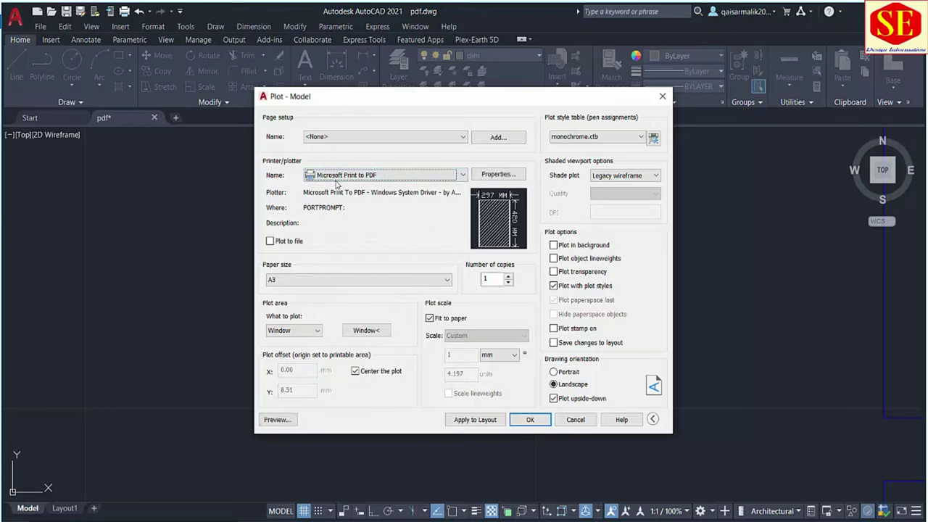
left_click(341, 281)
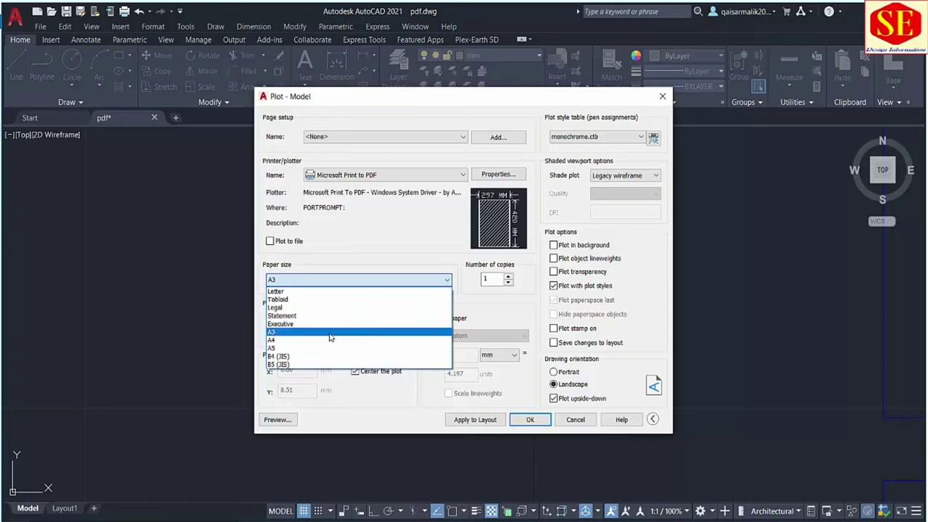
left_click(276, 340)
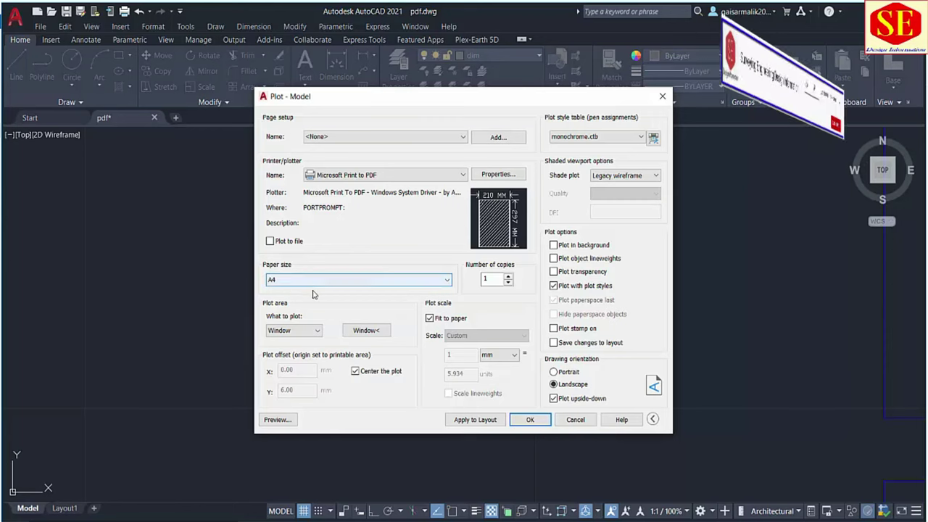
left_click(432, 319)
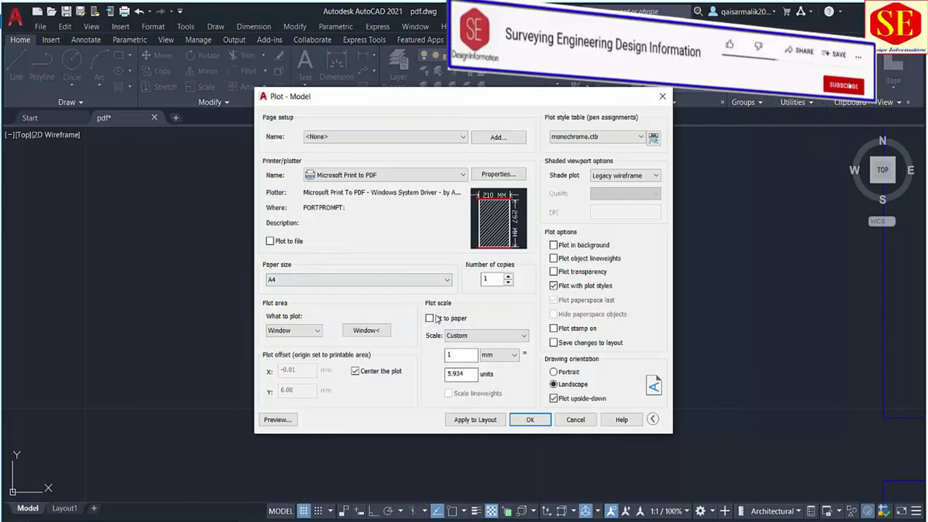
left_click(354, 370)
left_click(429, 319)
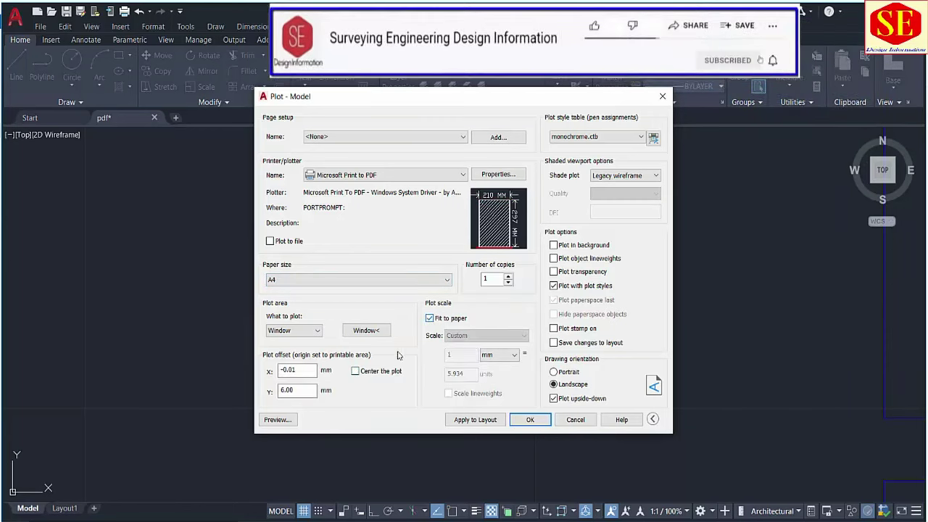
left_click(354, 371)
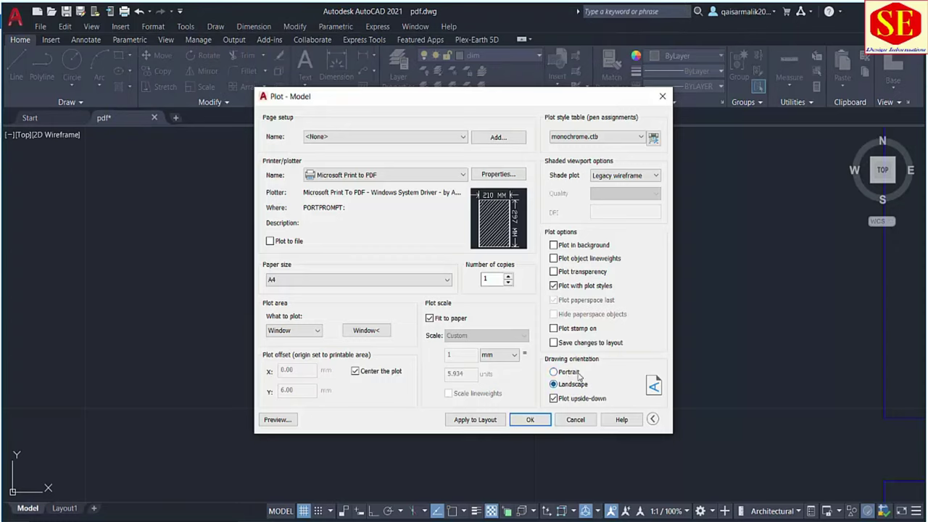
left_click(554, 372)
left_click(573, 384)
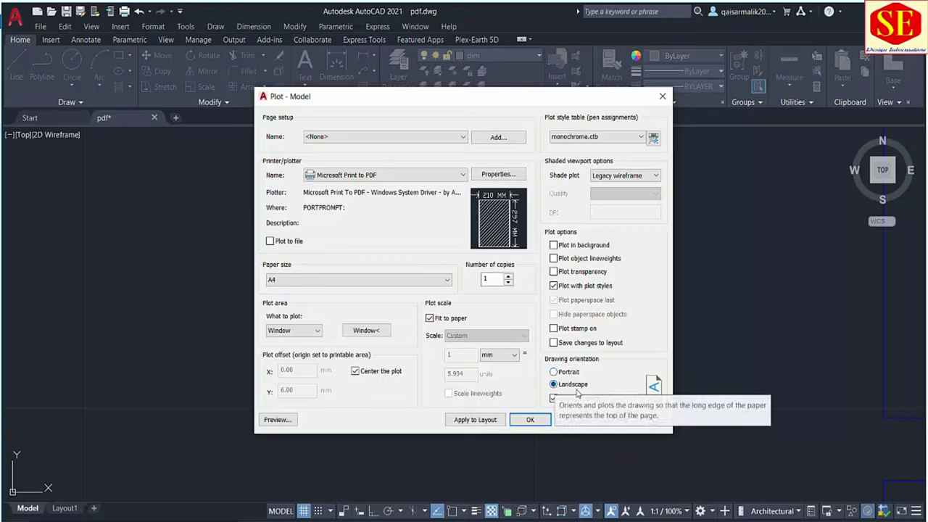
left_click(576, 373)
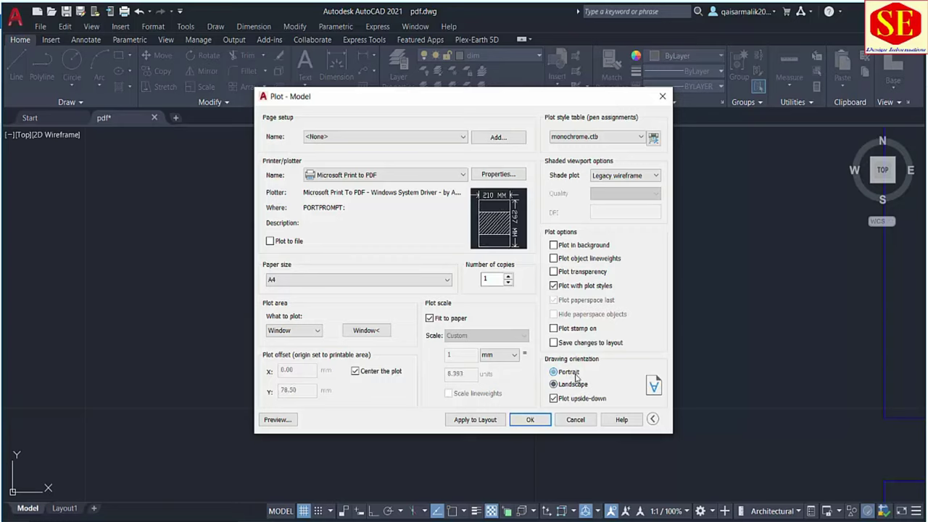
left_click(573, 385)
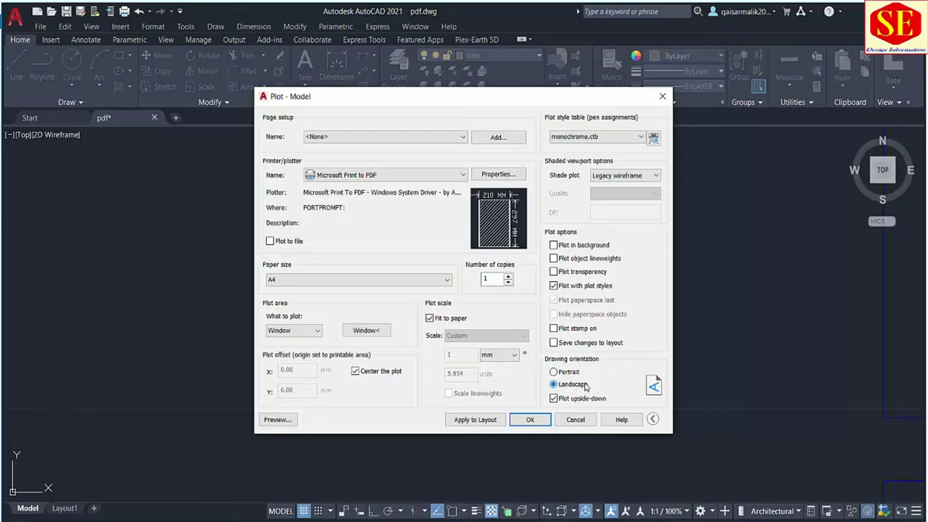
left_click(273, 326)
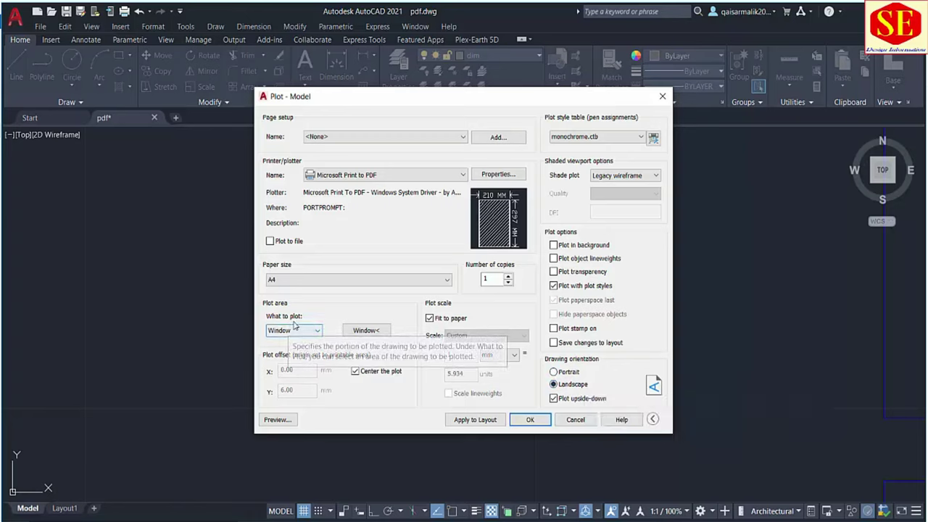
left_click(294, 332)
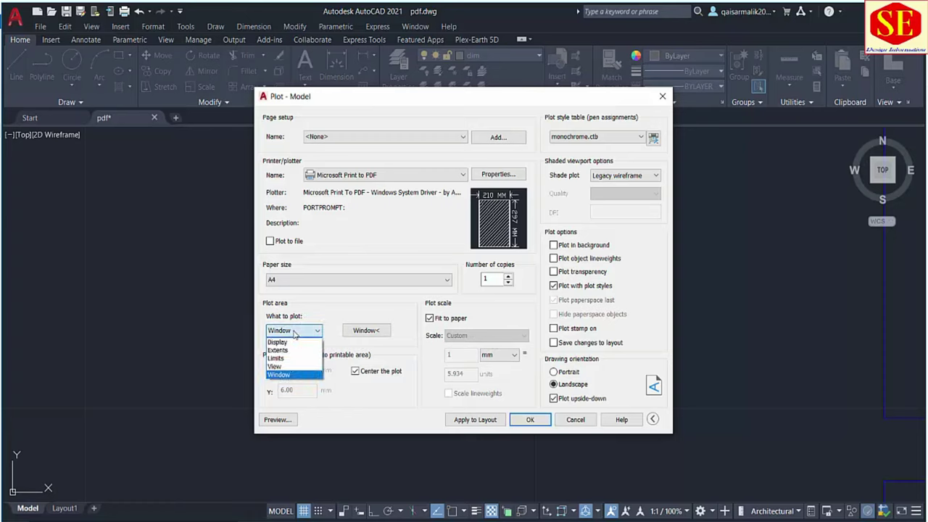
left_click(280, 375)
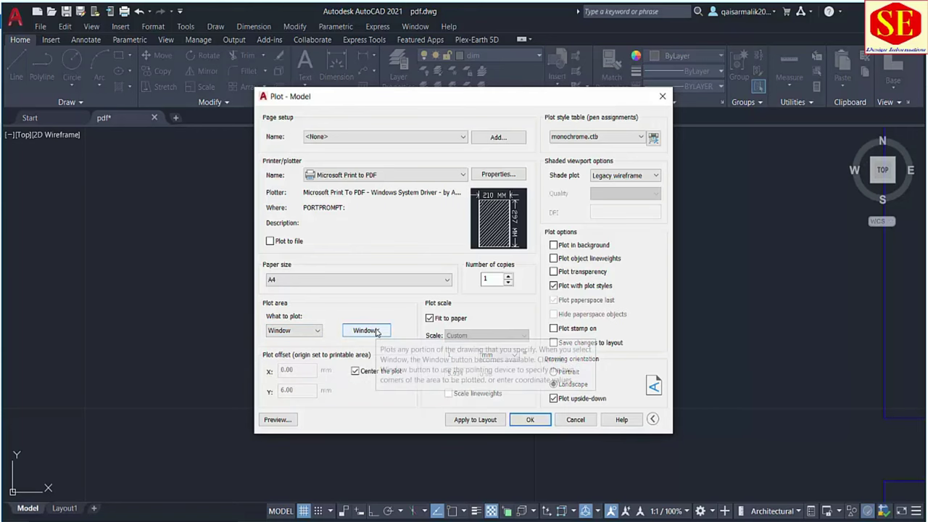
Window the plot area around the ARCHITECTURAL DRAWING frame corners, enabling all object snaps via OS first.
left_click(377, 331)
scroll(341, 262, "down", 5)
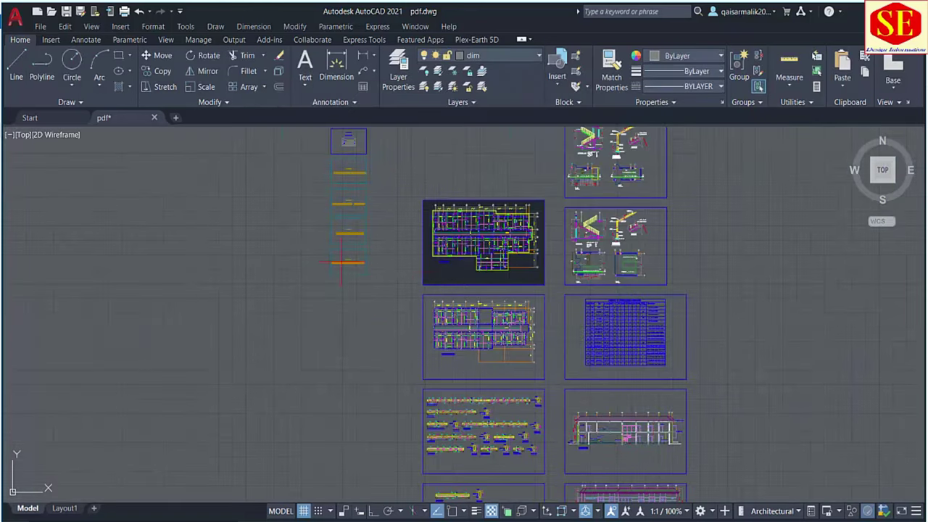
scroll(404, 254, "up", 2)
scroll(338, 262, "up", 4)
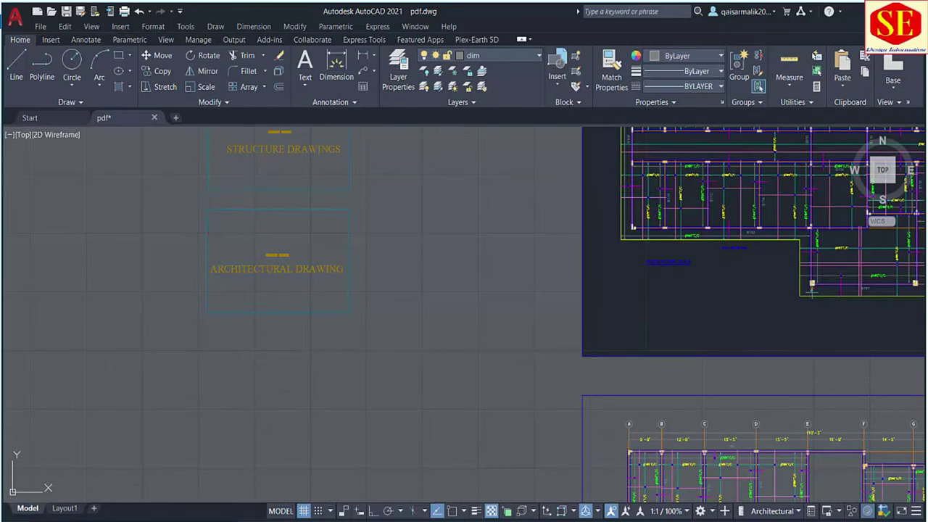
type("os")
key("Return")
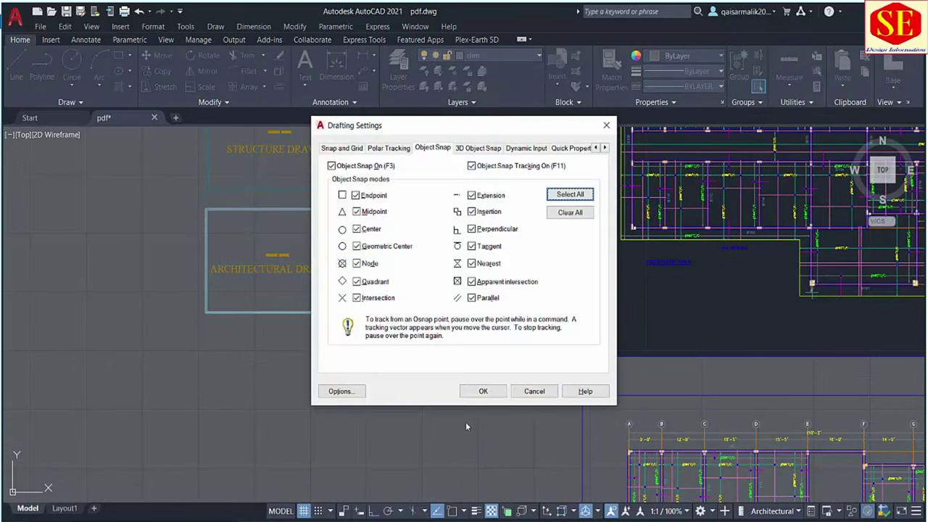
left_click(479, 391)
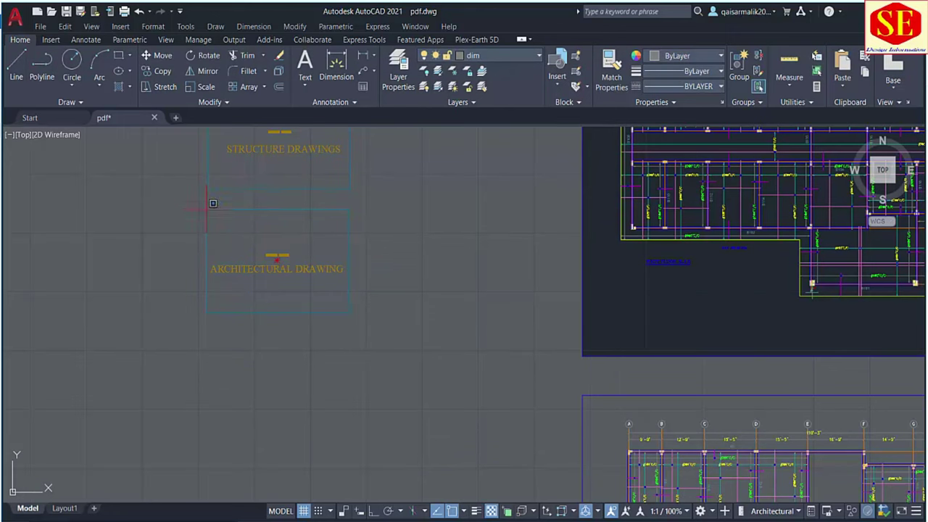
left_click(207, 209)
left_click(351, 313)
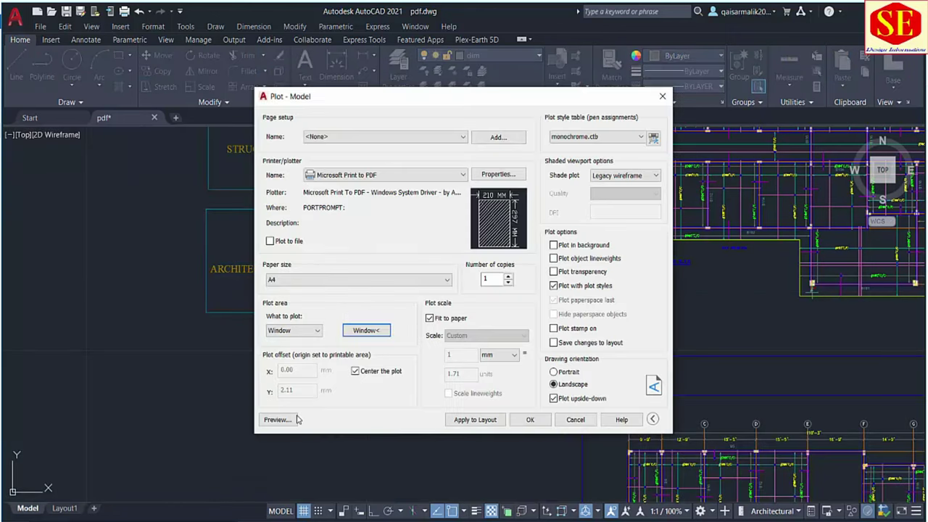
Preview the ARCHITECTURAL DRAWING sheet and plot it from the preview's shortcut menu.
left_click(294, 420)
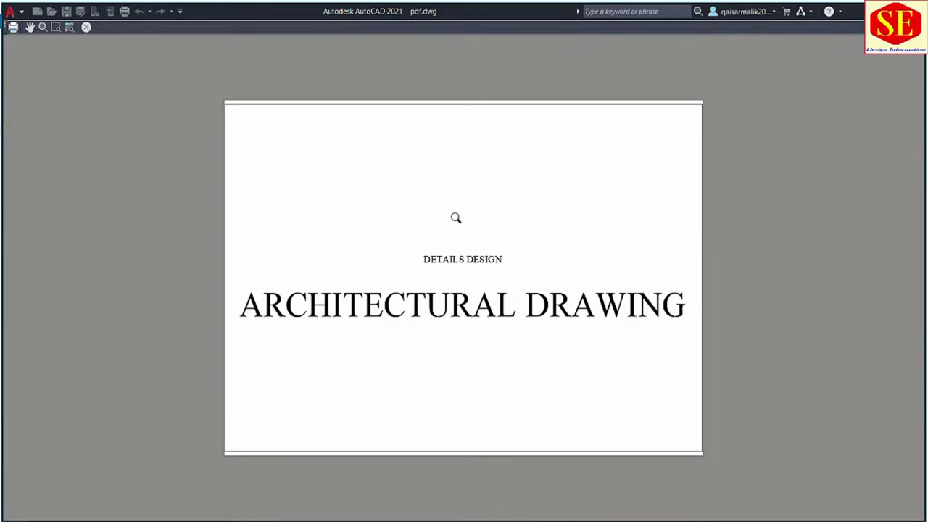
right_click(382, 220)
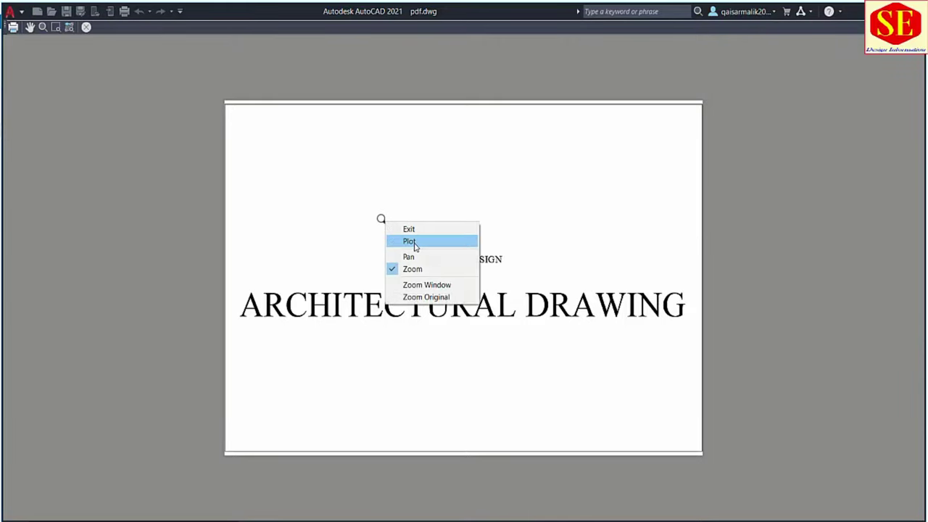
left_click(410, 242)
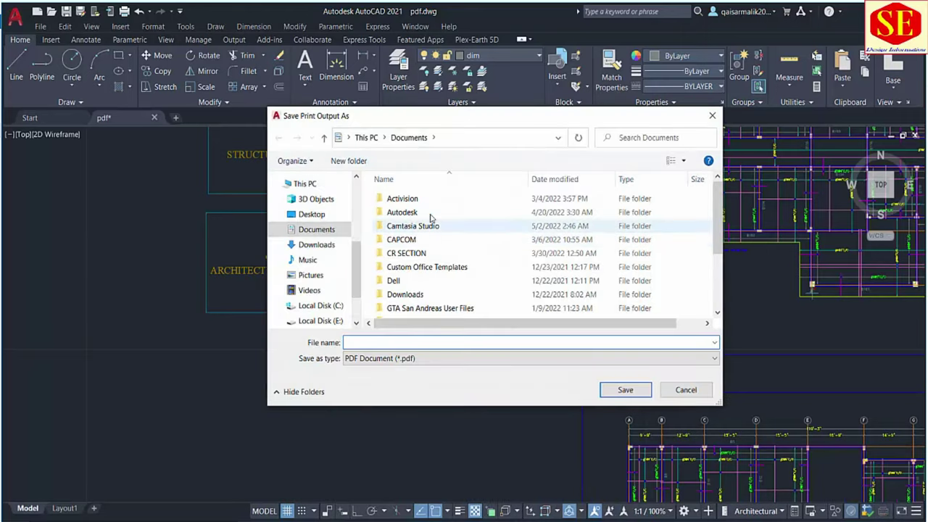
Browse to Desktop\PDF and create a new folder named xyz.
left_click(307, 216)
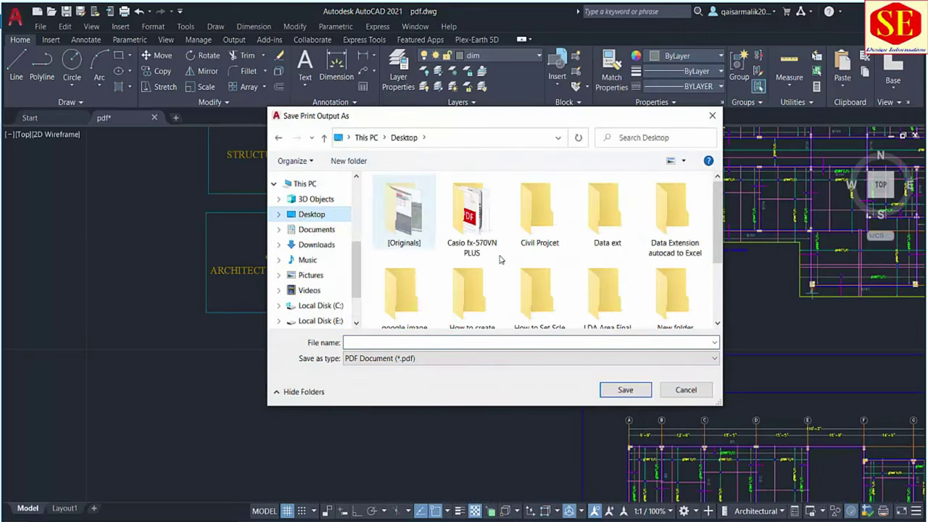
left_click(606, 239)
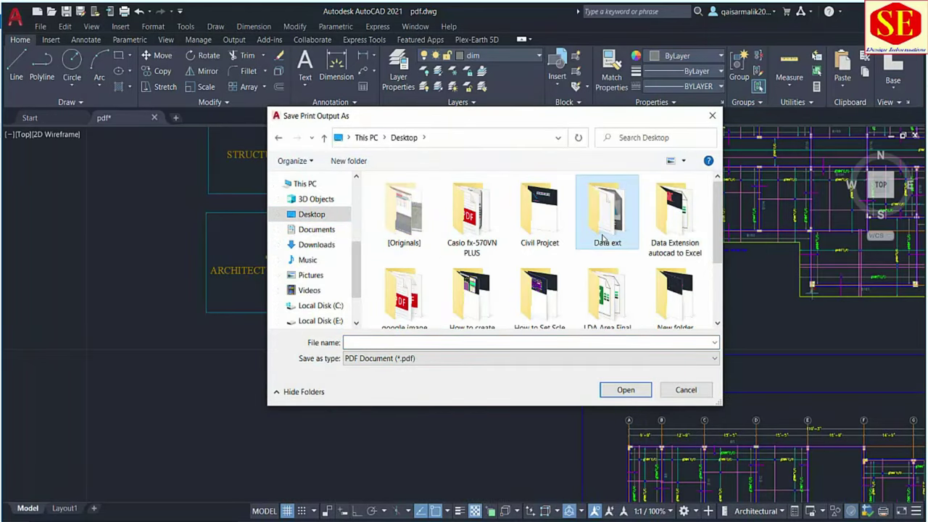
scroll(602, 240, "down", 2)
double_click(468, 287)
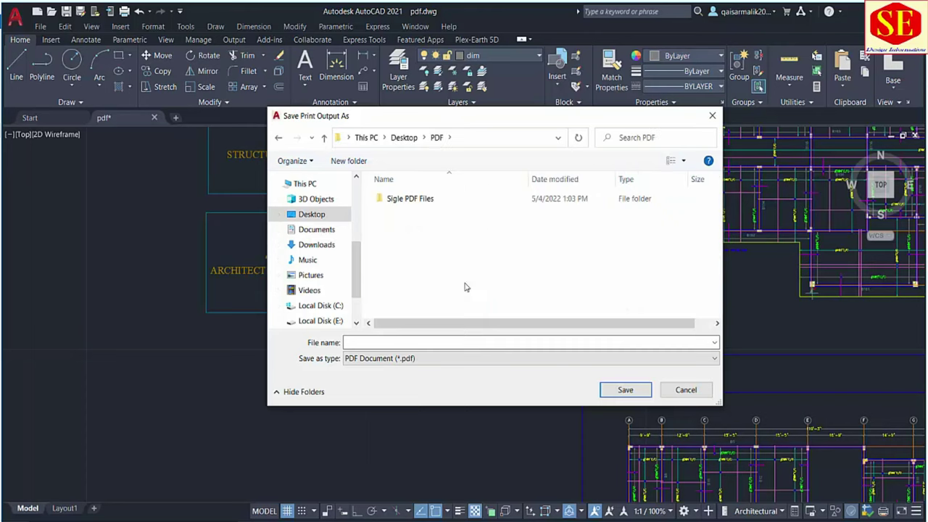
right_click(401, 229)
mouse_move(435, 380)
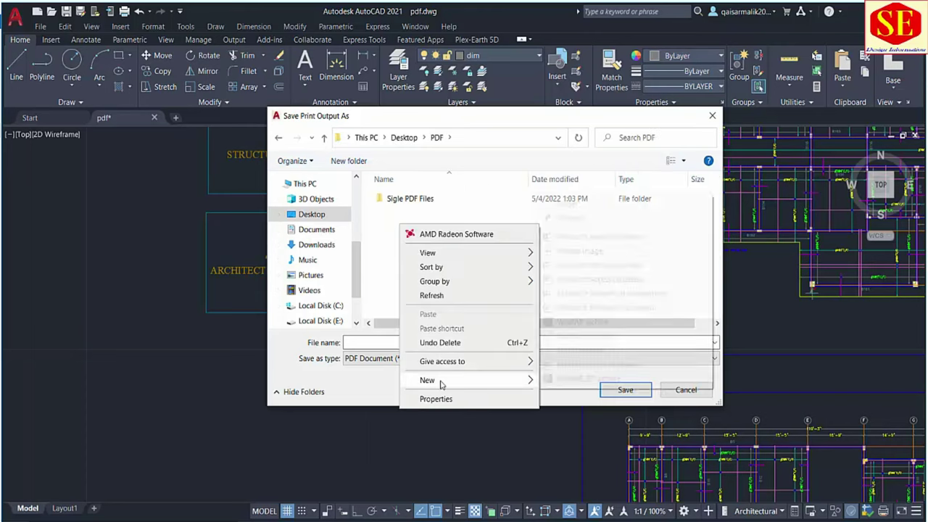
left_click(567, 204)
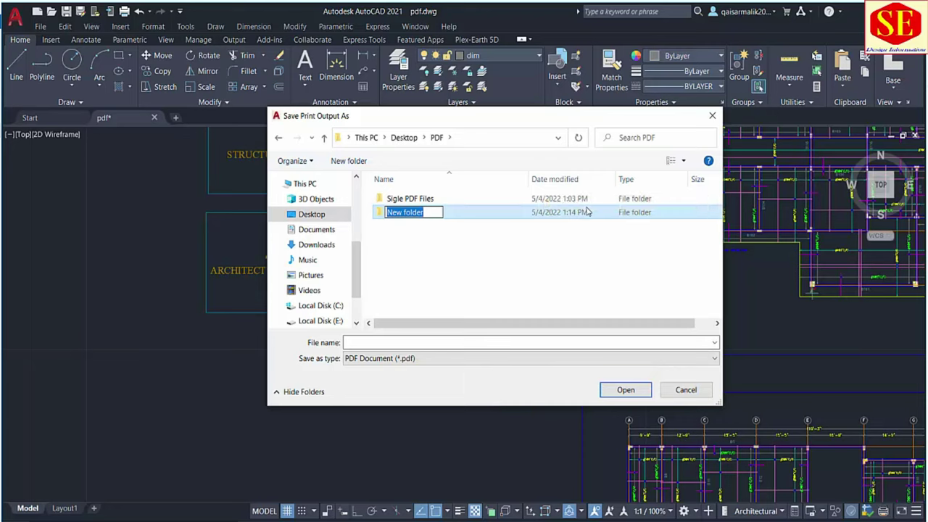
type("xyz")
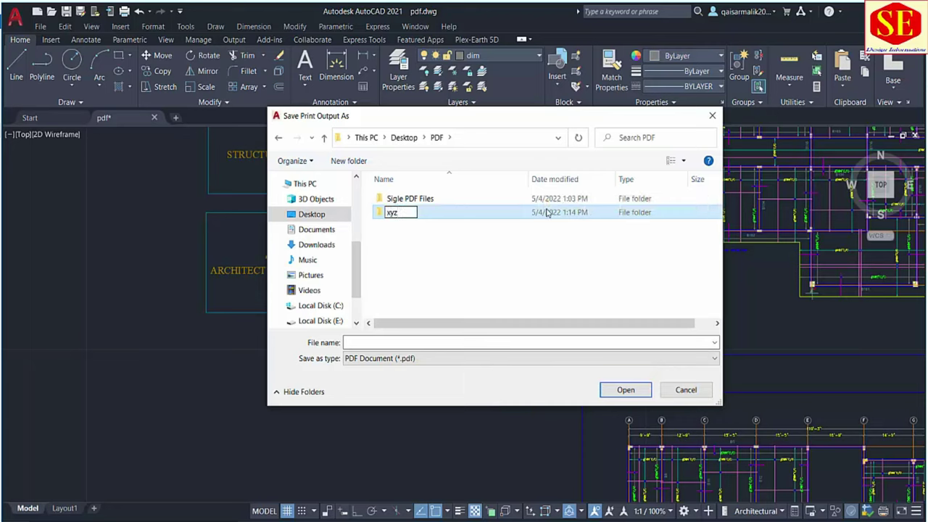
left_click(413, 227)
Save the title sheet's PDF as 1.pdf inside the xyz folder.
double_click(390, 213)
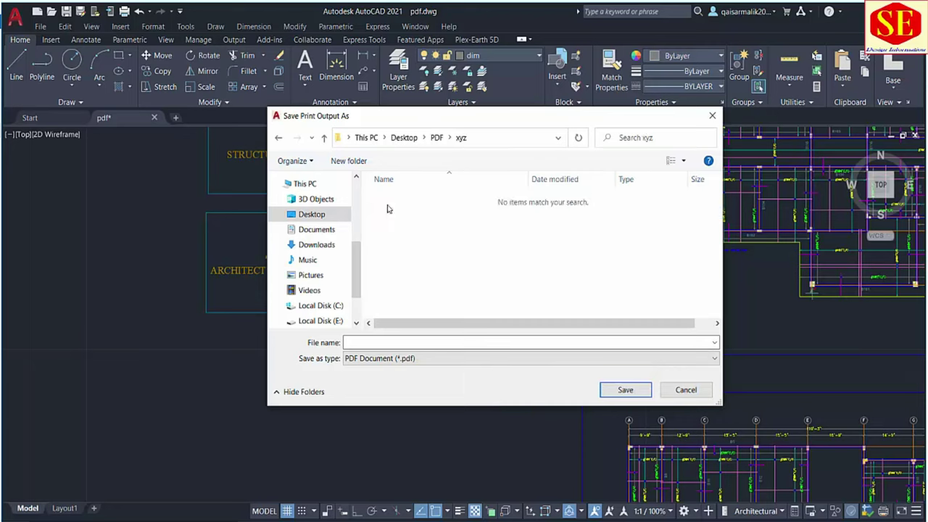
left_click(361, 341)
type("1")
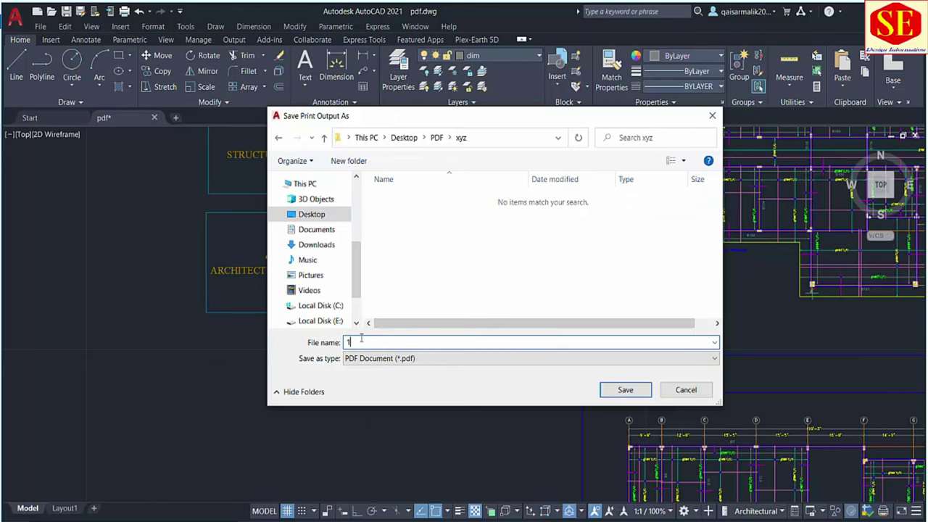
left_click(624, 390)
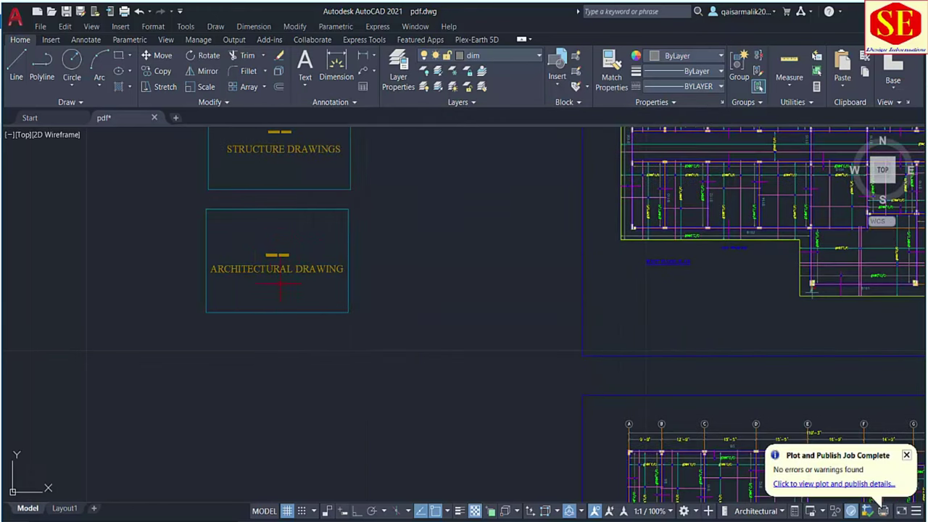
Zoom and pan to the floor plan sheet, then reopen Plot with Ctrl+P past the warning.
scroll(278, 280, "up", 2)
scroll(278, 279, "down", 4)
scroll(458, 382, "down", 3)
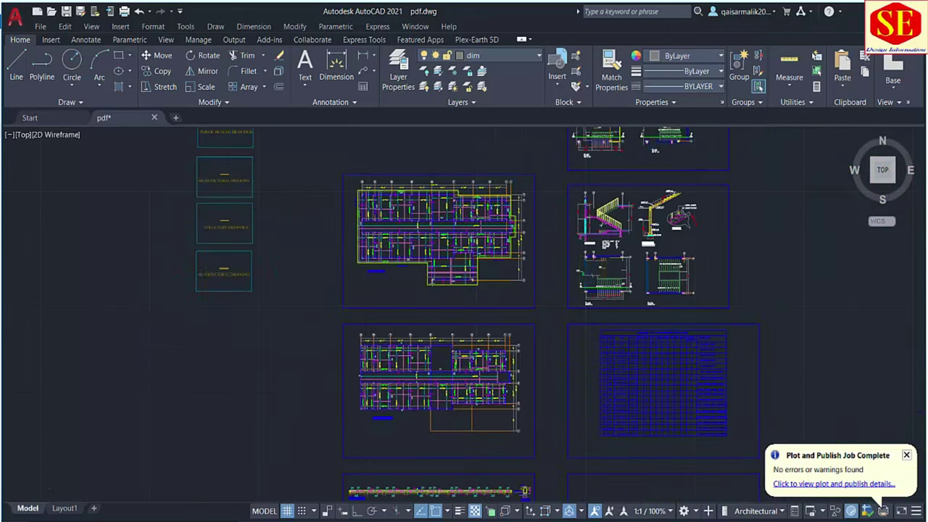
scroll(458, 382, "down", 3)
scroll(396, 368, "up", 3)
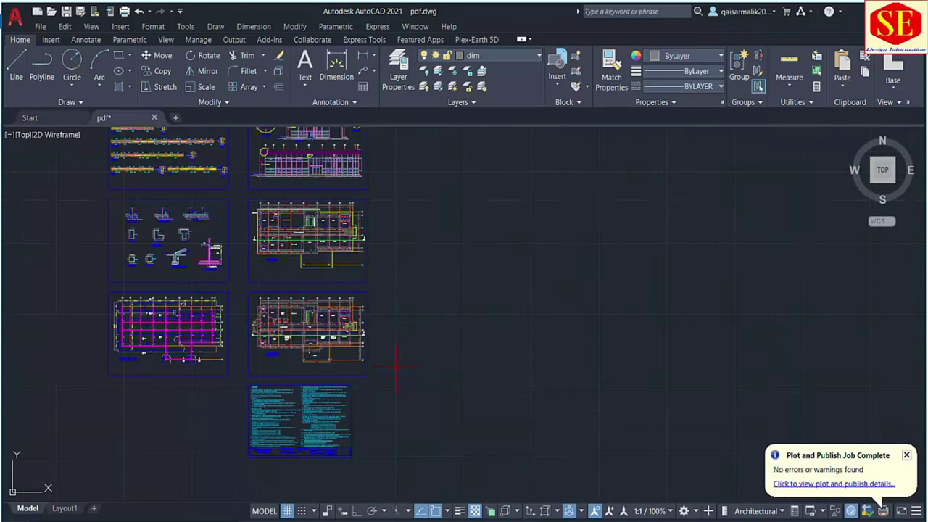
scroll(380, 373, "up", 2)
middle_click_drag(380, 373, 440, 307)
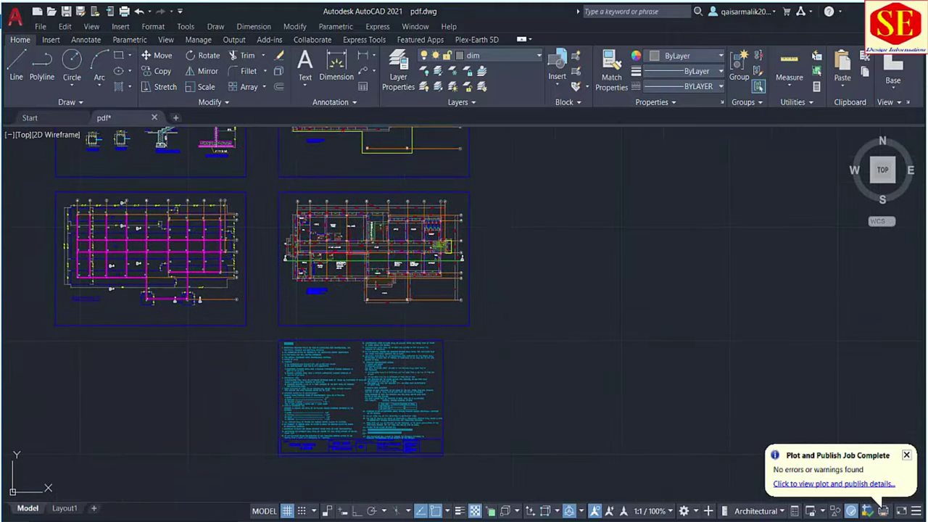
scroll(360, 237, "up", 2)
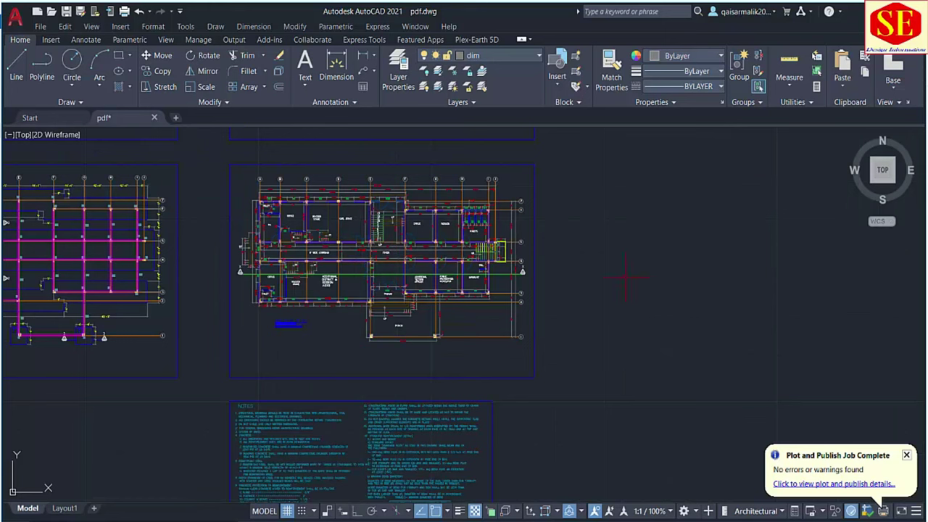
key("ctrl+p")
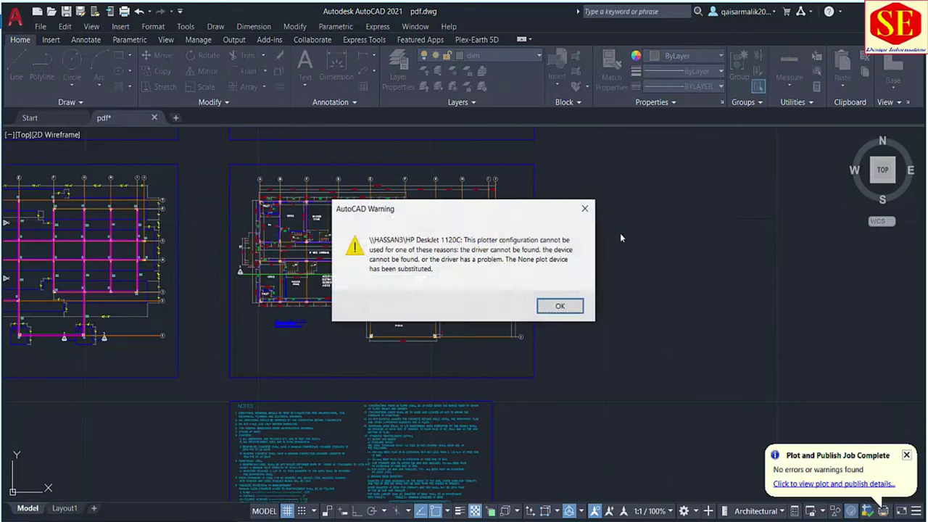
left_click(559, 306)
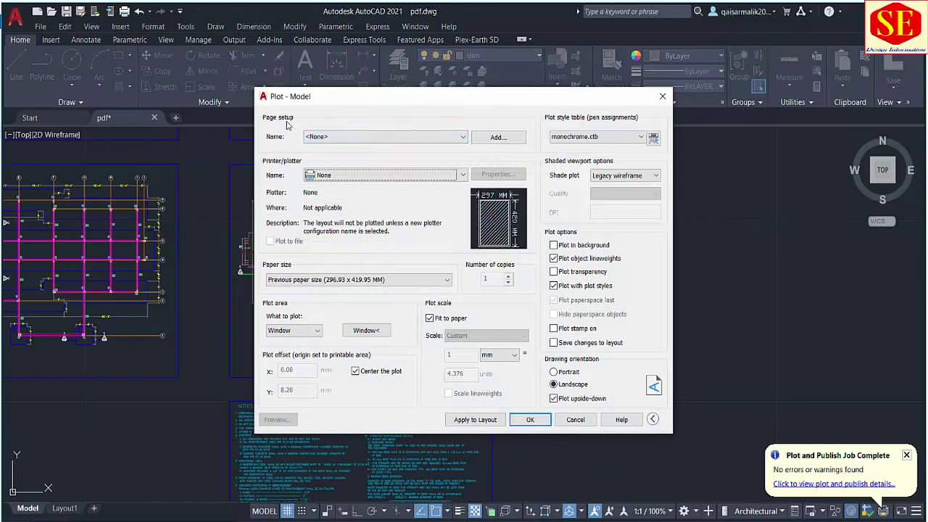
Reuse the previous plot's settings and window the plot area around the ground floor plan frame.
left_click(368, 138)
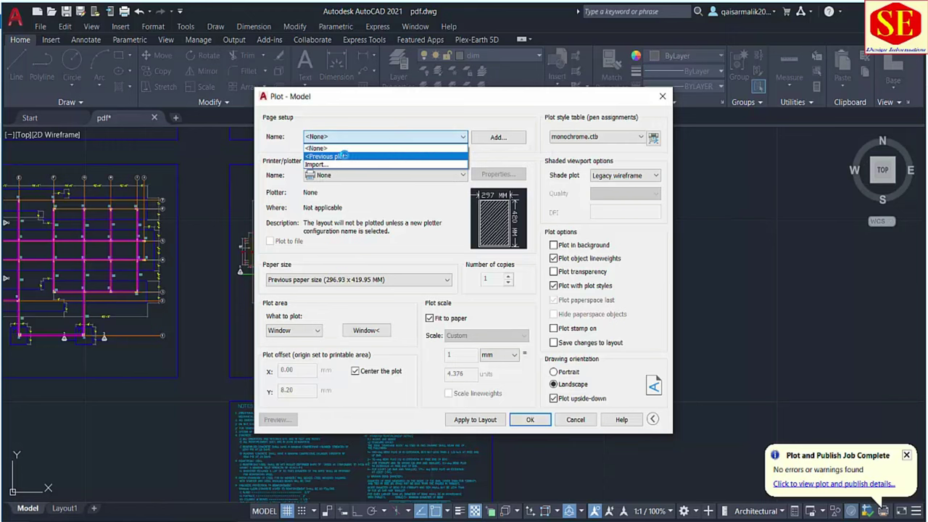
left_click(344, 156)
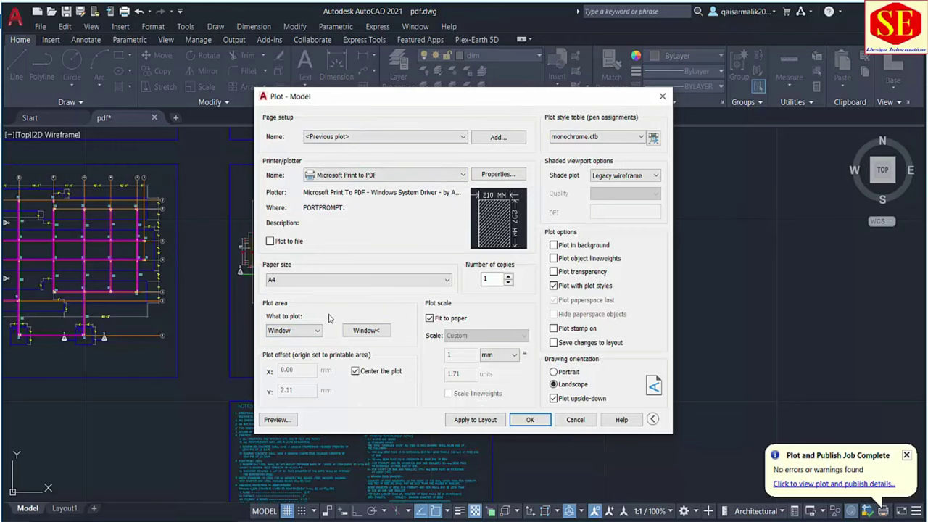
left_click(364, 331)
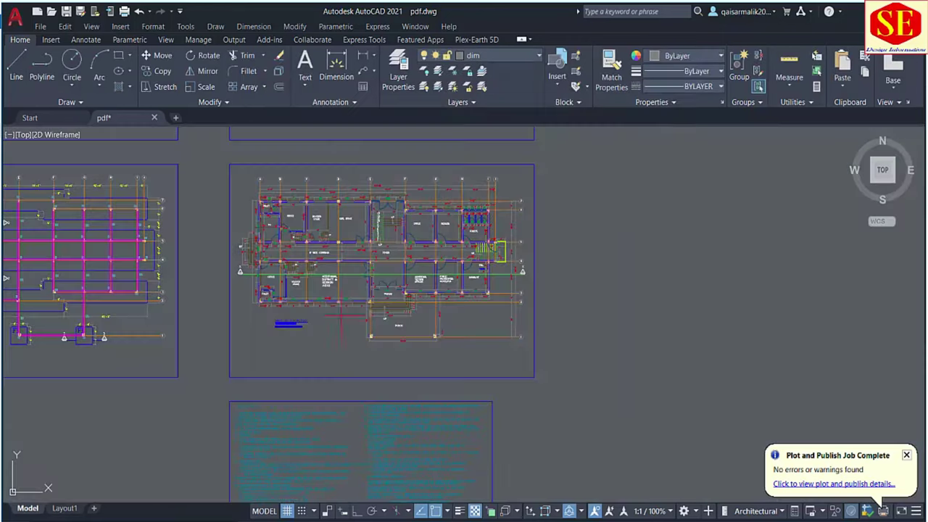
left_click(230, 165)
left_click(534, 377)
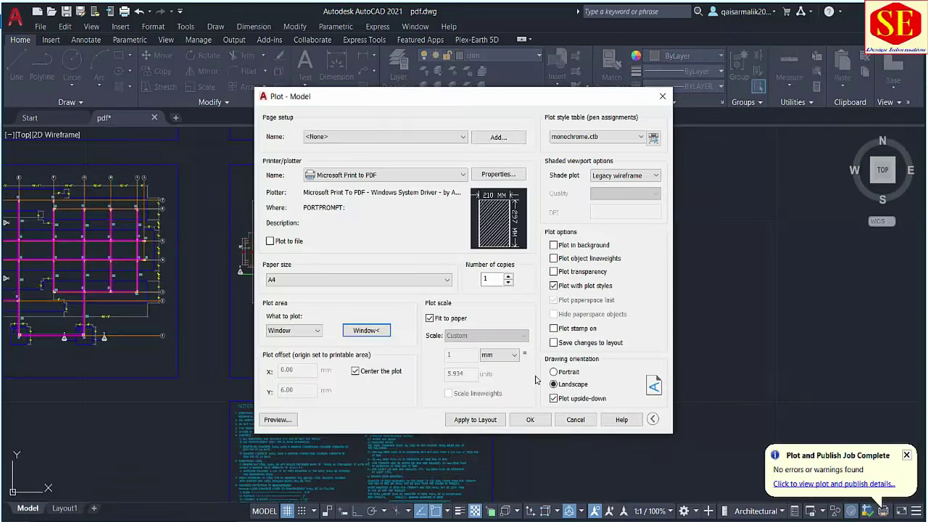
Preview the floor plan sheet and plot it, saving the PDF into the xyz folder.
left_click(282, 425)
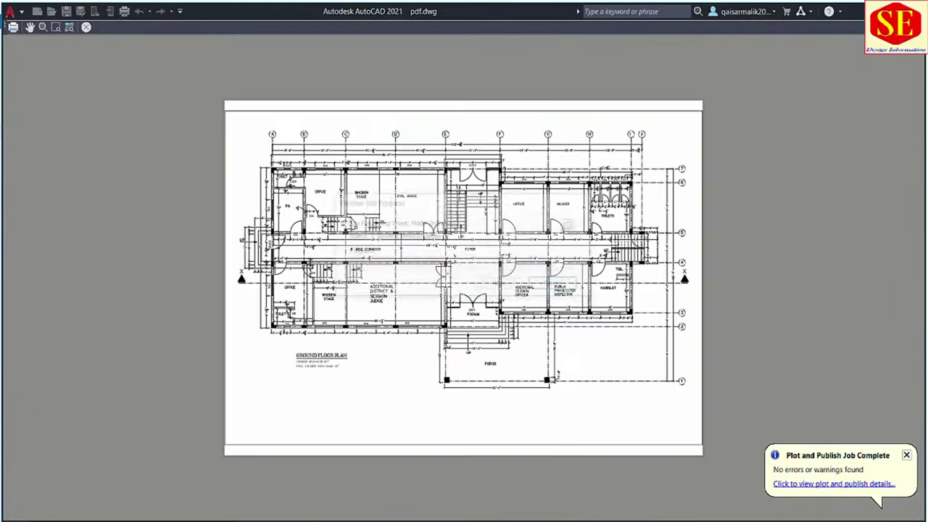
right_click(395, 215)
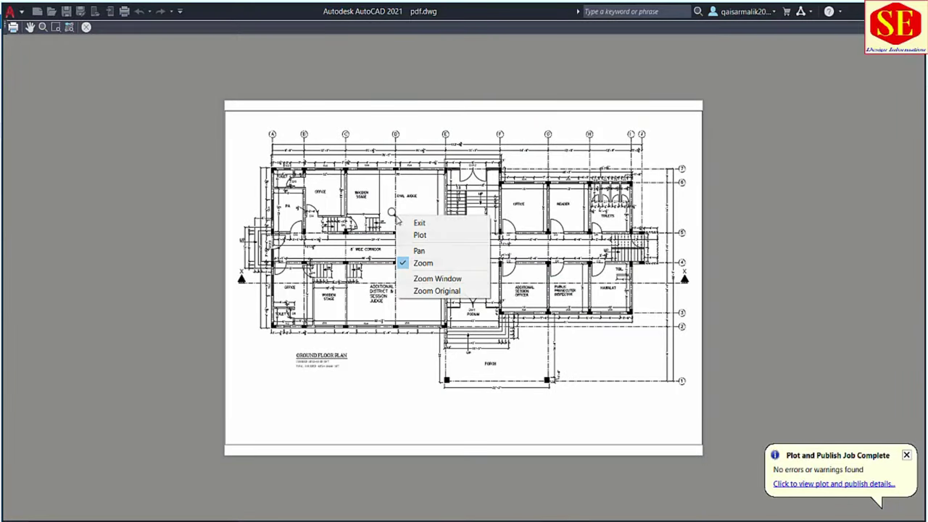
left_click(417, 234)
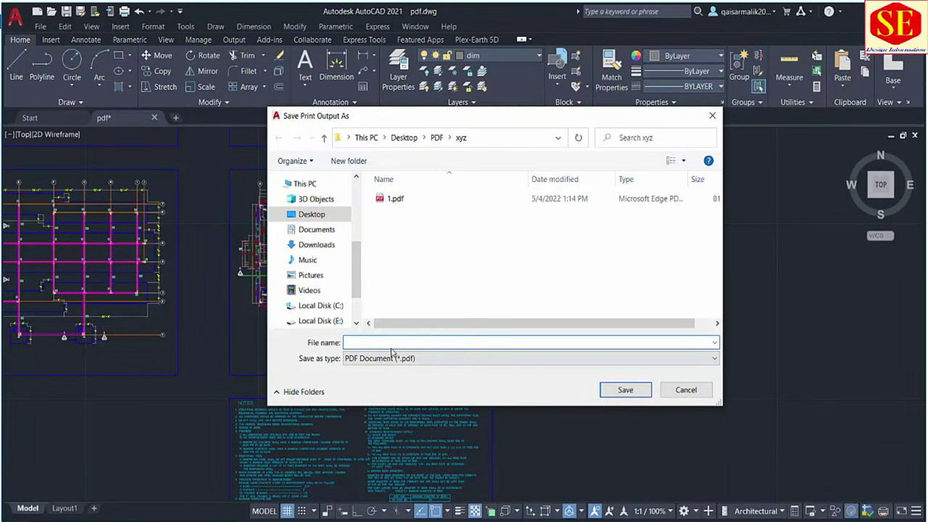
type("2")
key("Return")
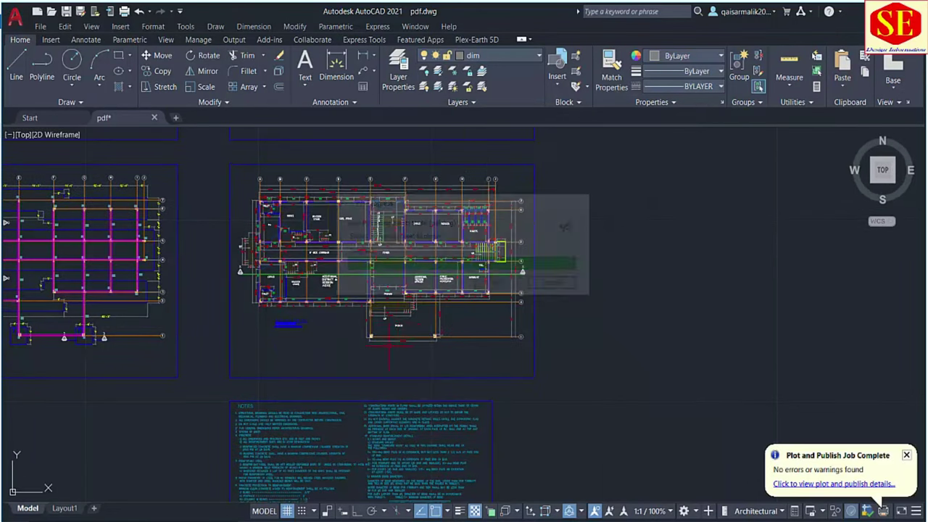
Pan to the next floor plan sheet and start a plot using the <Previous plot> page setup.
middle_click_drag(377, 167, 374, 290)
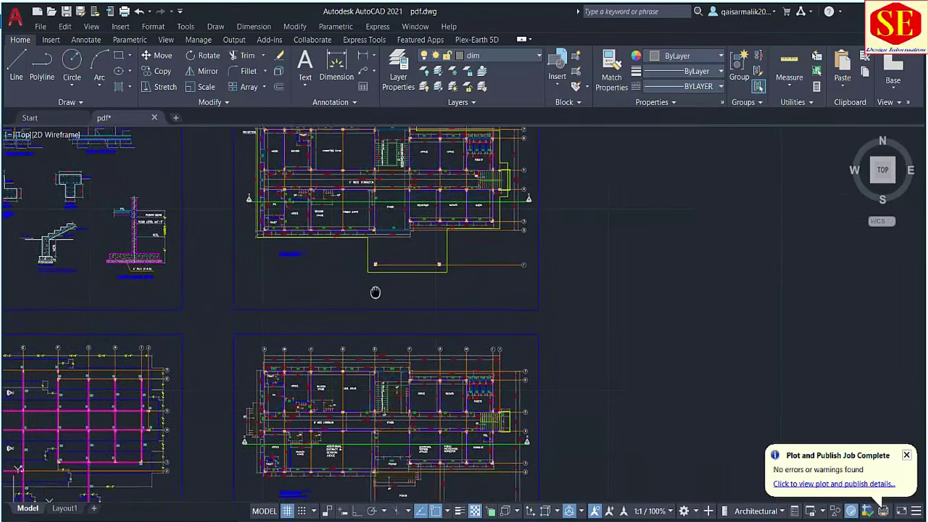
key("ctrl+p")
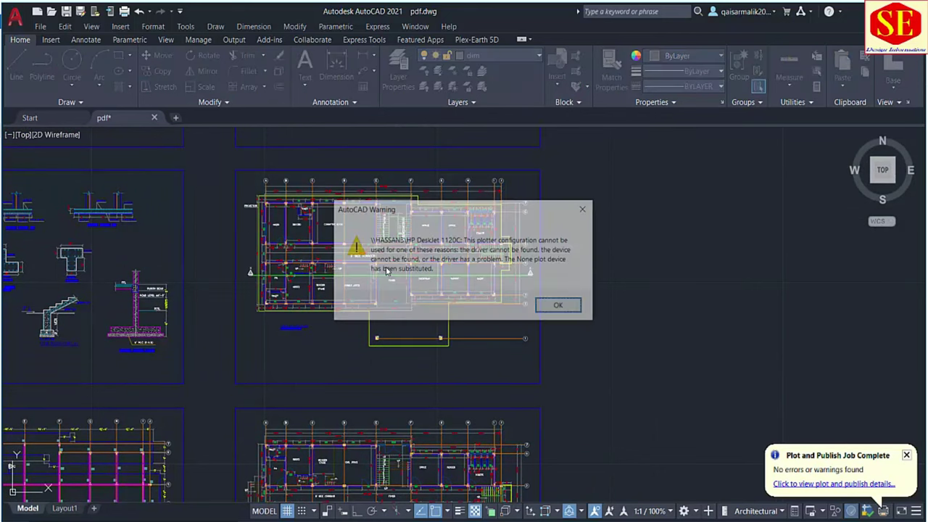
left_click(560, 305)
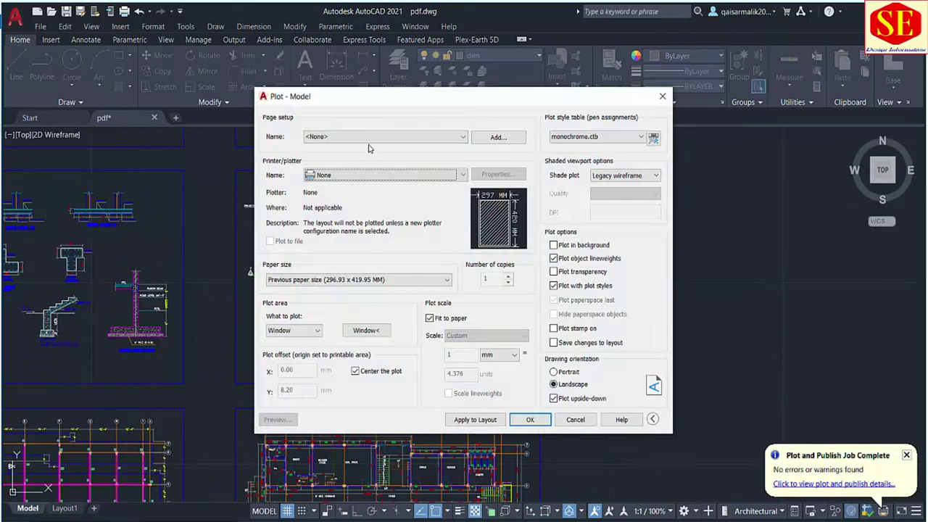
left_click(366, 137)
left_click(355, 157)
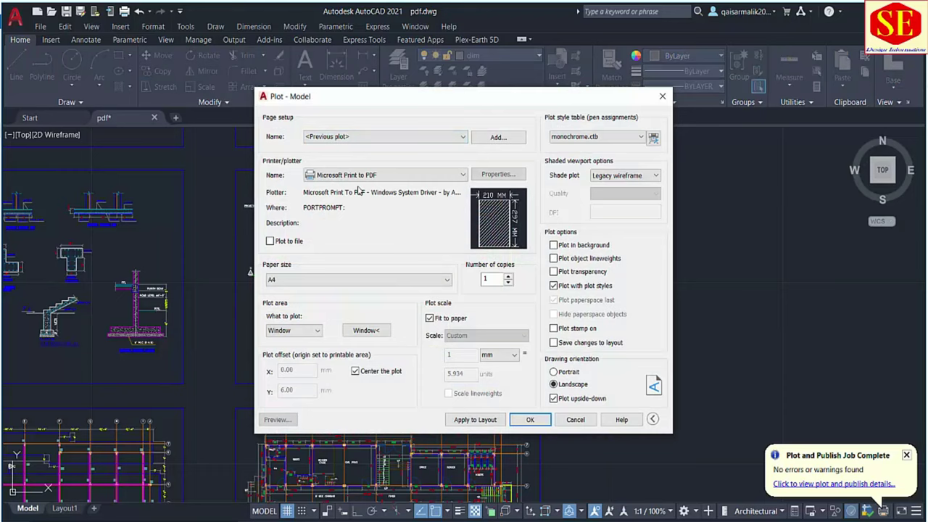
Window the floor plan sheet and plot it to 3.pdf in the xyz folder.
left_click(367, 330)
scroll(368, 326, "down", 3)
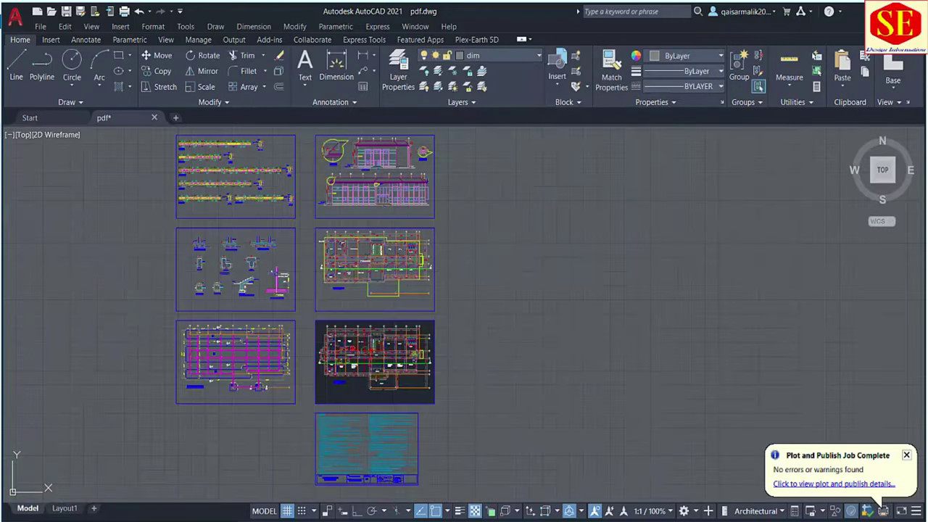
scroll(363, 351, "up", 4)
middle_click_drag(355, 269, 379, 361)
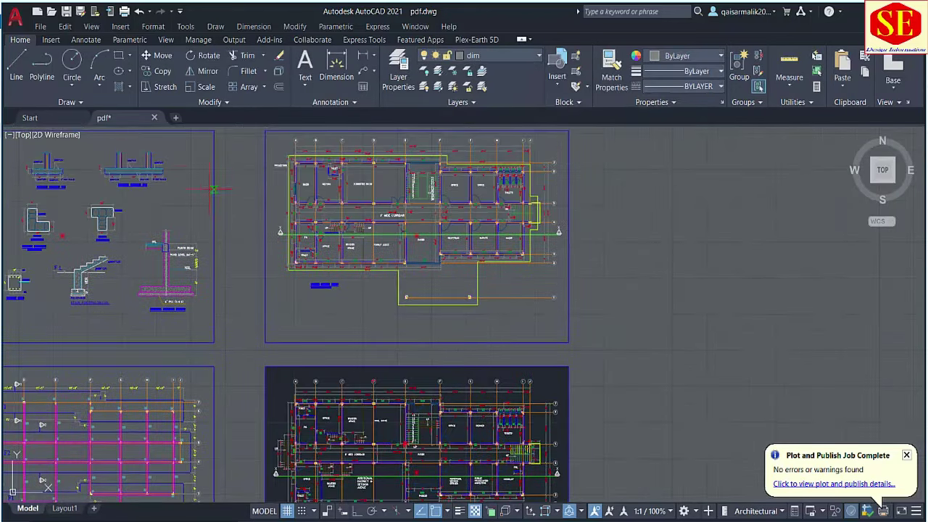
left_click(266, 131)
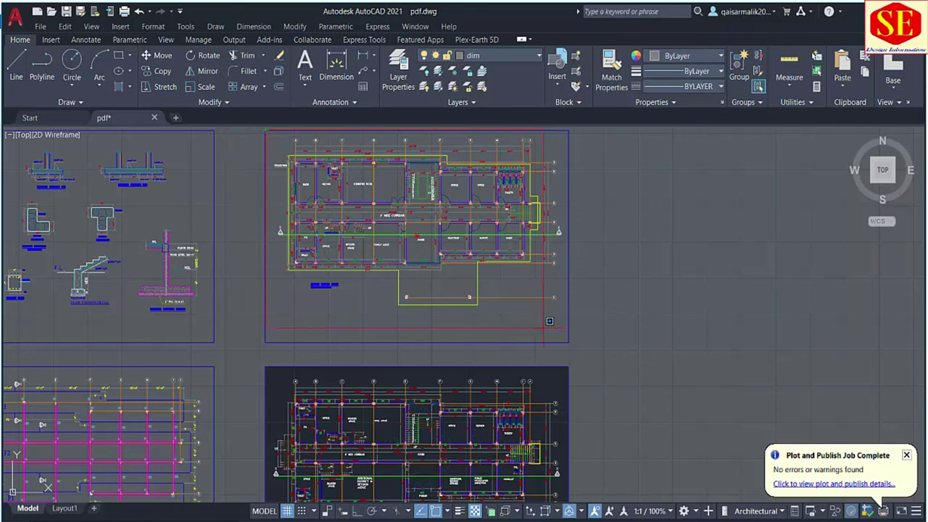
left_click(569, 342)
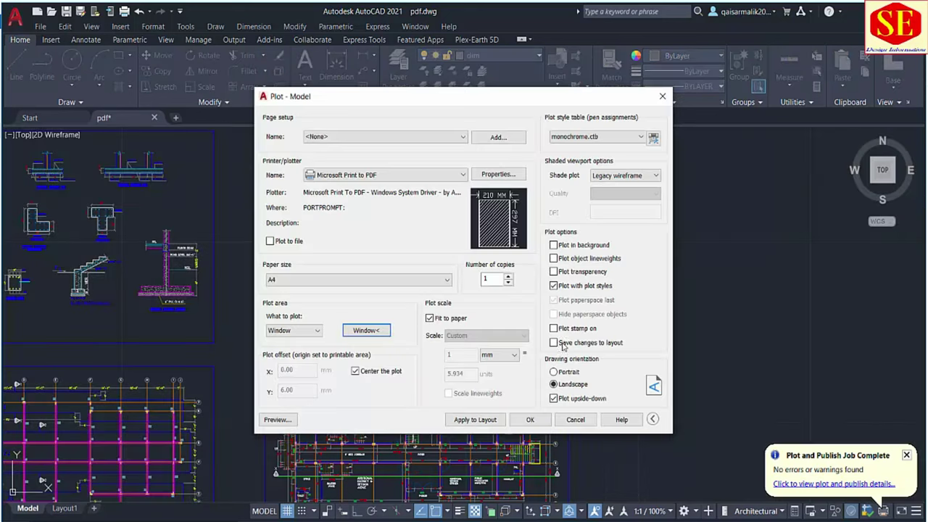
left_click(537, 423)
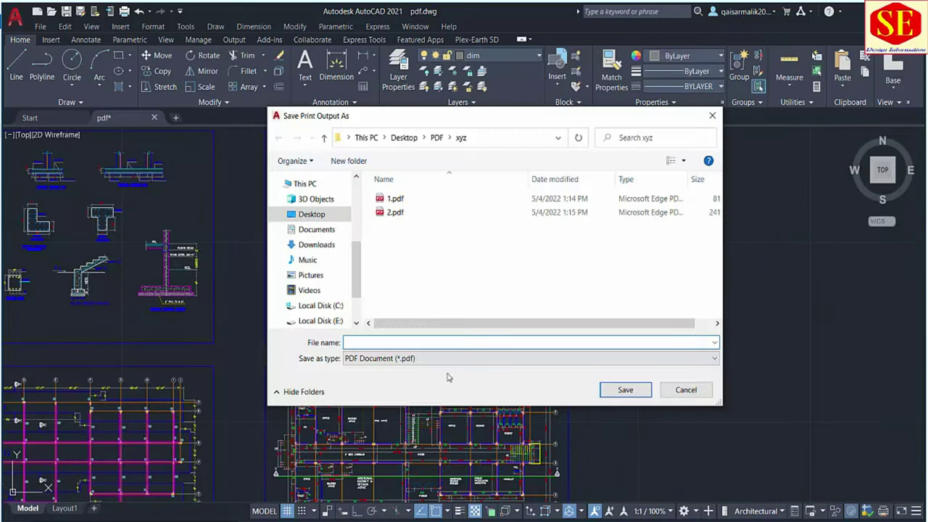
type("3")
key("Return")
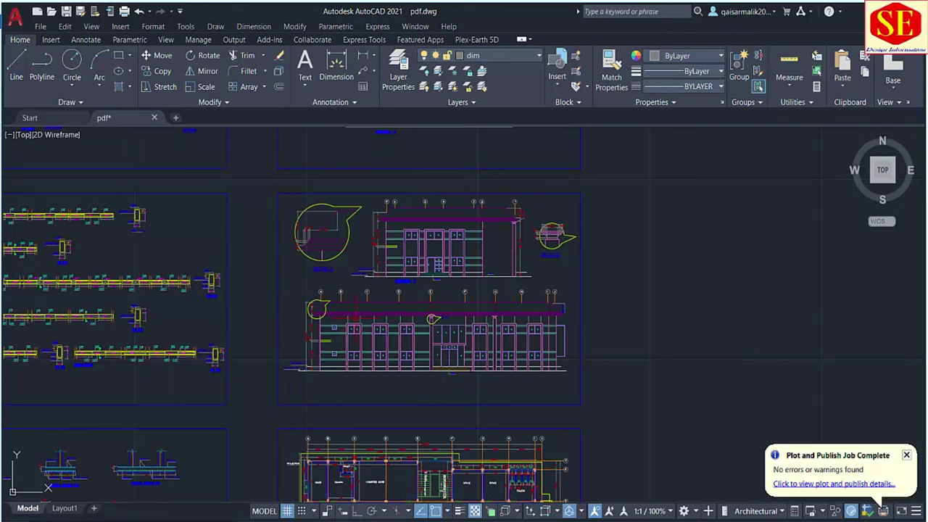
Start a plot with <Previous plot> settings and window the elevations sheet as the plot area.
key("ctrl+p")
left_click(558, 306)
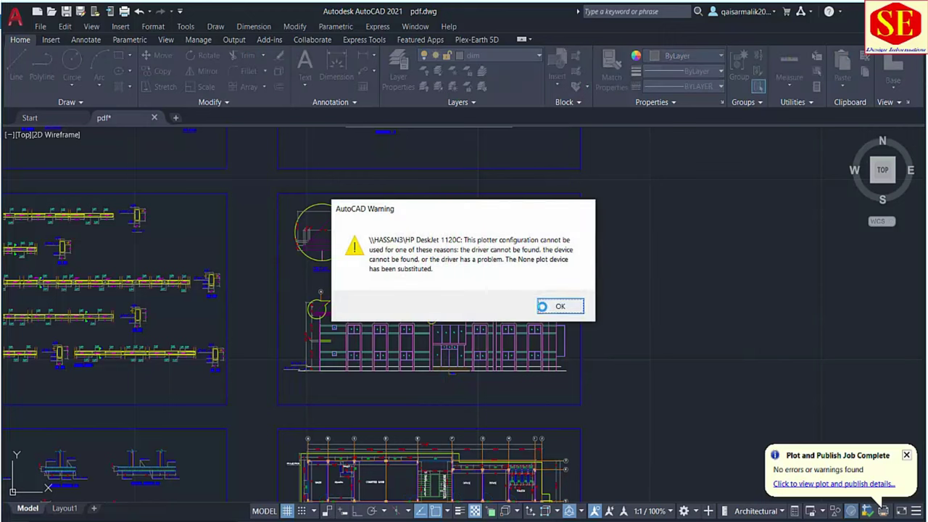
left_click(359, 136)
left_click(351, 150)
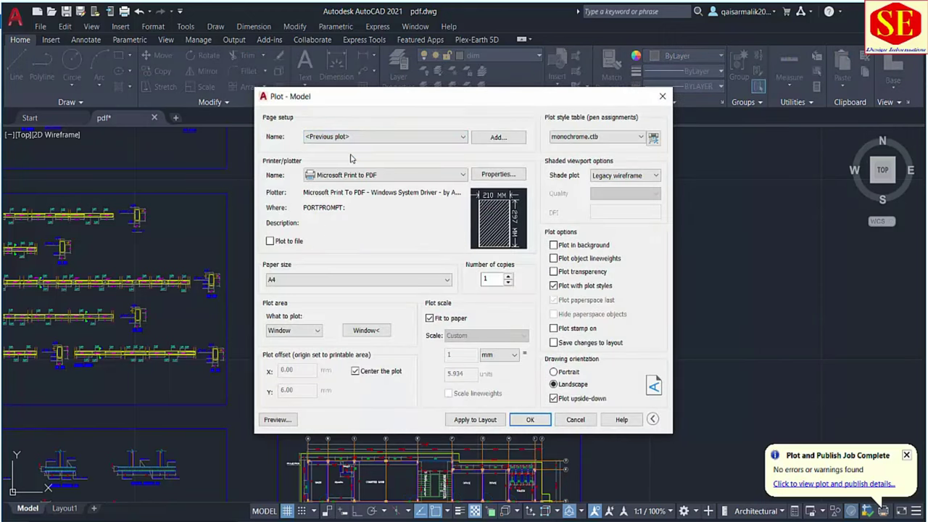
left_click(366, 330)
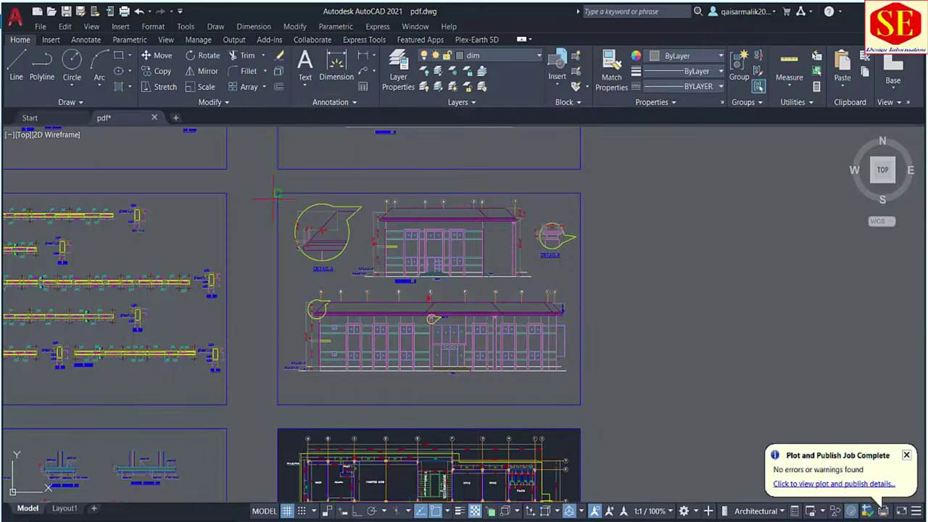
left_click(277, 194)
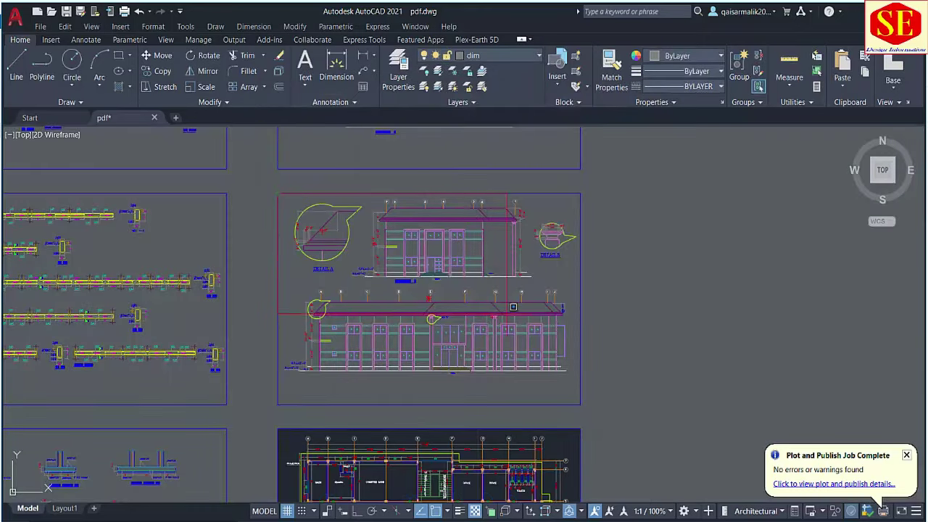
left_click(580, 404)
Preview the elevations sheet, plot it from the preview, and save the PDF as 4.
left_click(287, 416)
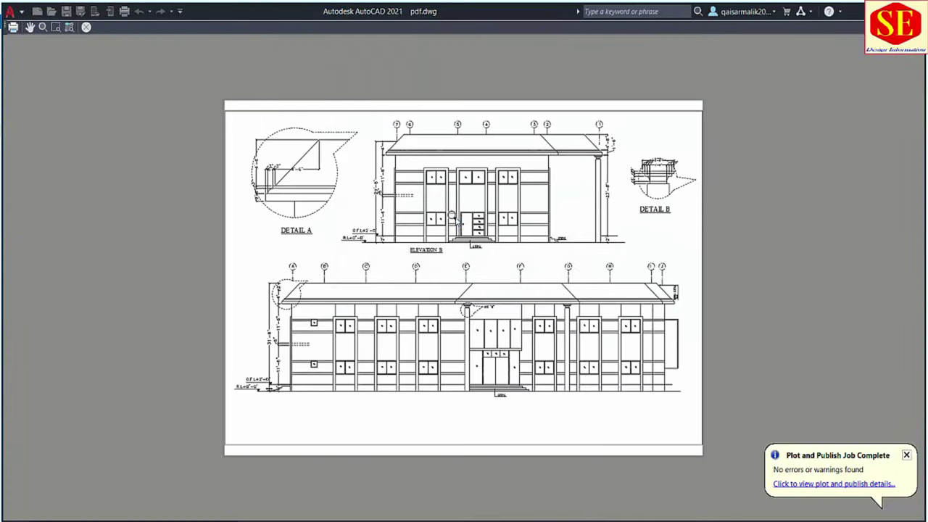
right_click(452, 217)
left_click(478, 239)
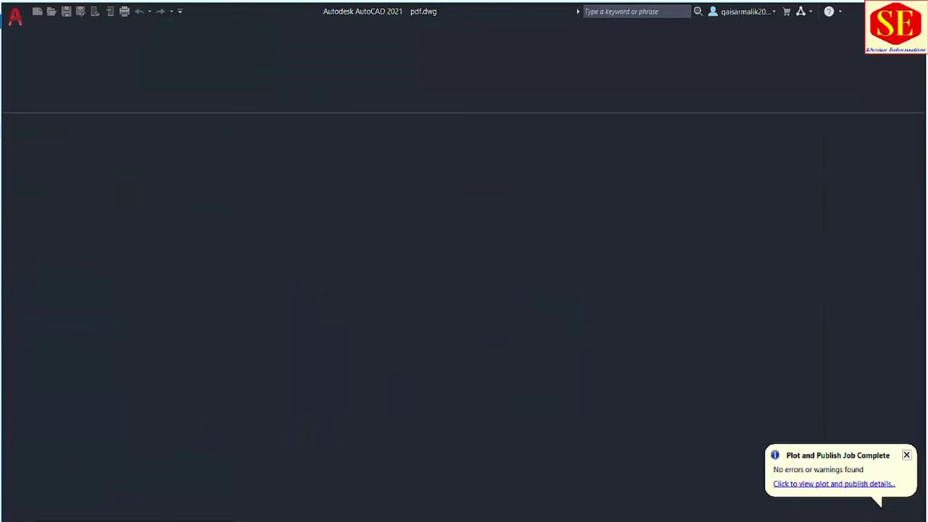
type("4")
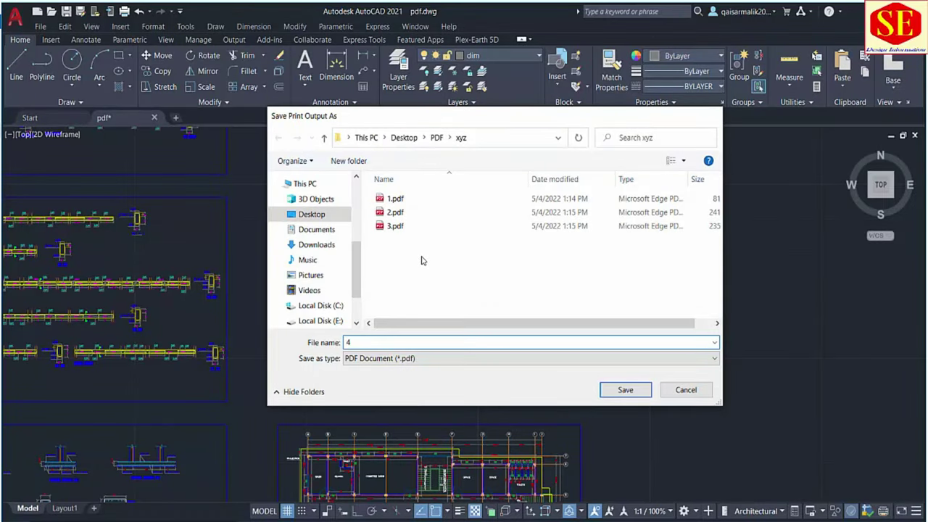
key("Return")
Zoom to the next sheet and apply the <Previous plot> page setup.
scroll(464, 312, "down", 5)
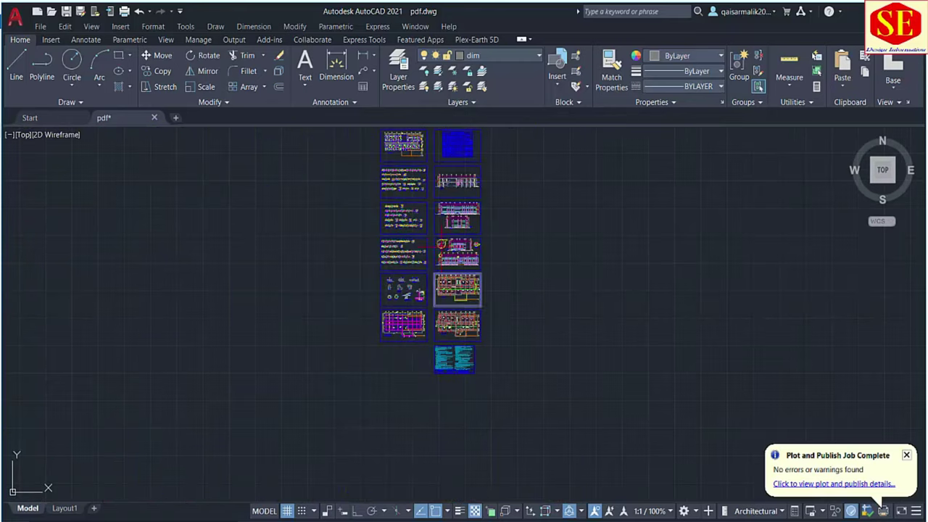
scroll(464, 311, "up", 2)
scroll(446, 253, "up", 2)
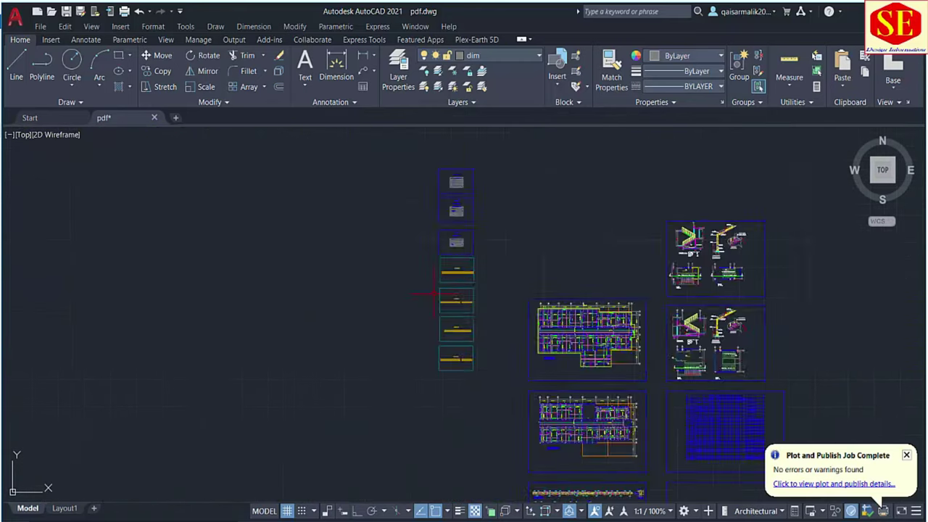
scroll(446, 253, "up", 2)
scroll(446, 252, "up", 2)
scroll(446, 252, "up", 2)
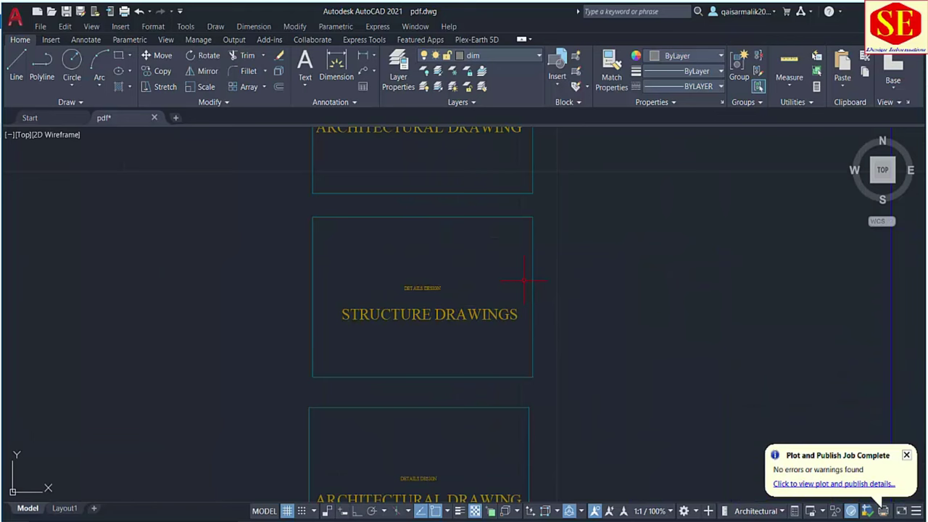
left_click(561, 308)
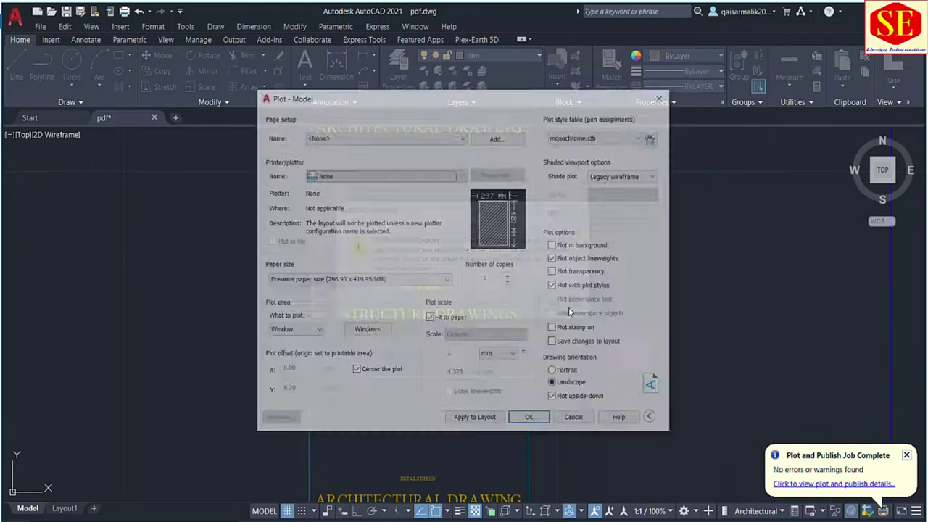
left_click(408, 137)
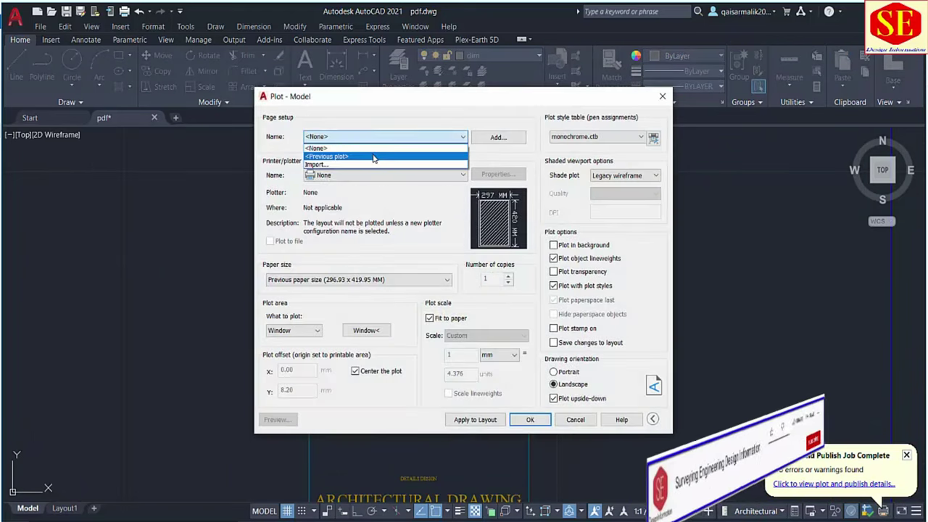
left_click(374, 158)
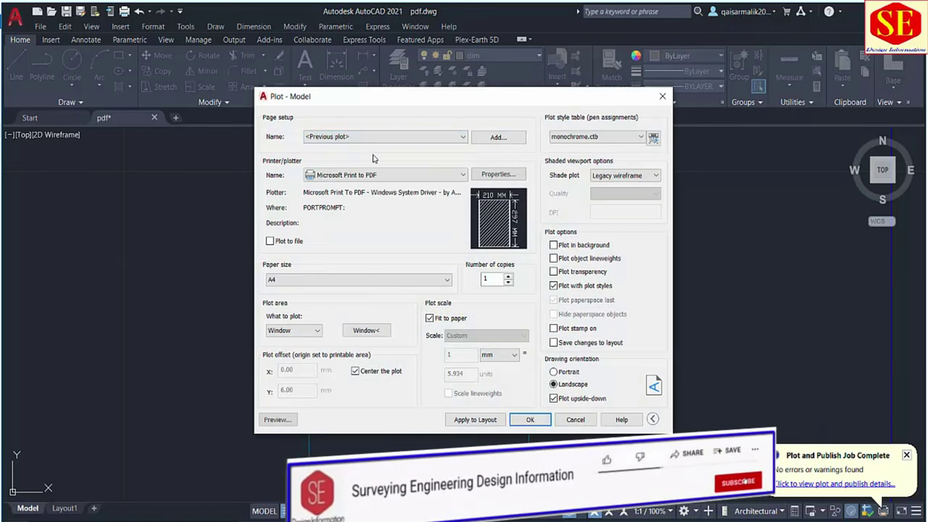
Window the STRUCTURE DRAWINGS sheet and plot it as 5.pdf.
left_click(366, 331)
left_click(312, 218)
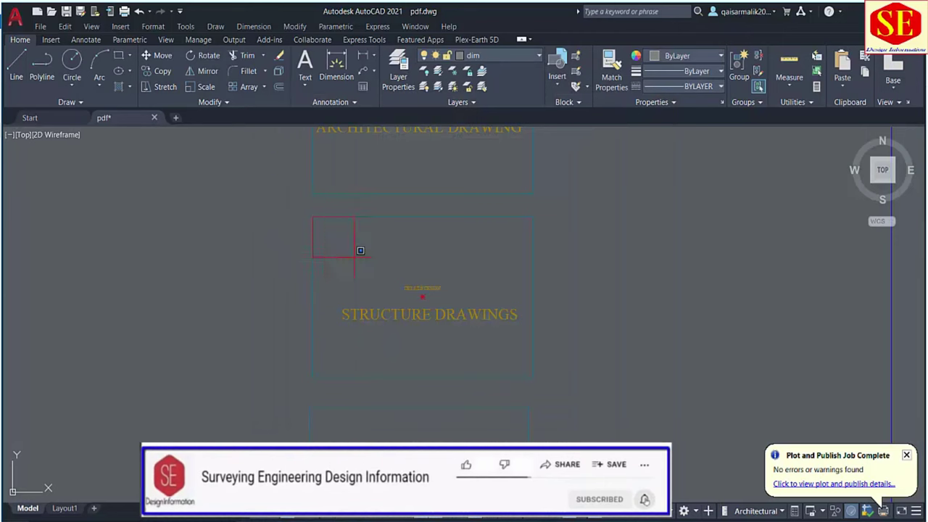
left_click(535, 378)
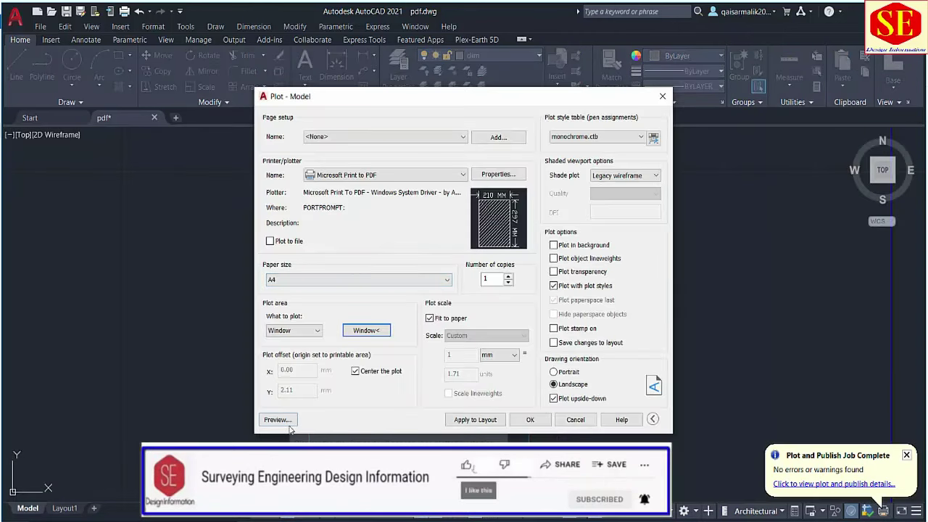
left_click(530, 419)
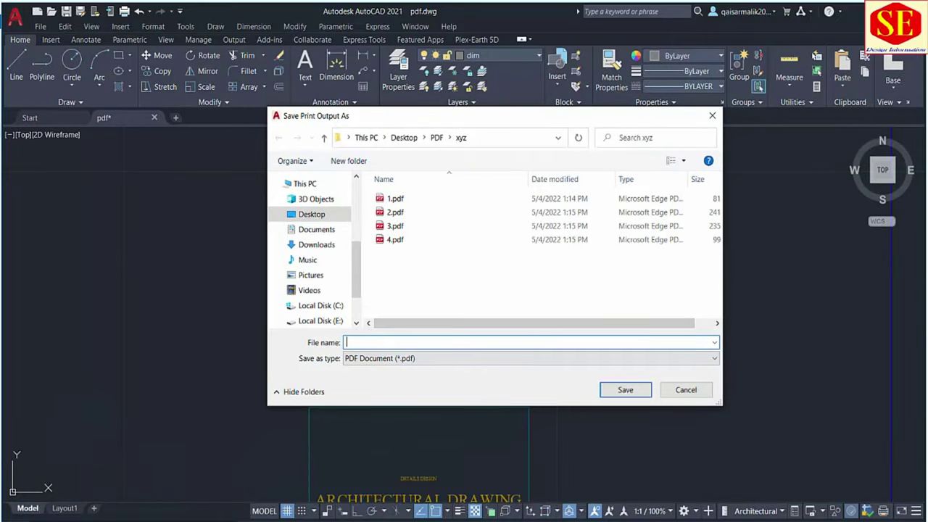
type("5")
key("Return")
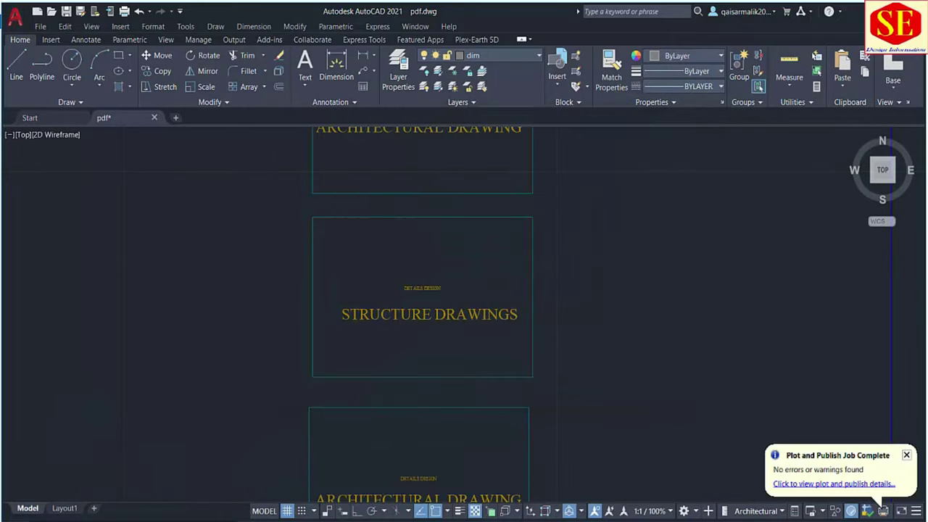
Start another plot with <Previous plot> settings and zoom to the footing plan for windowing.
scroll(398, 343, "down", 5)
key("ctrl+p")
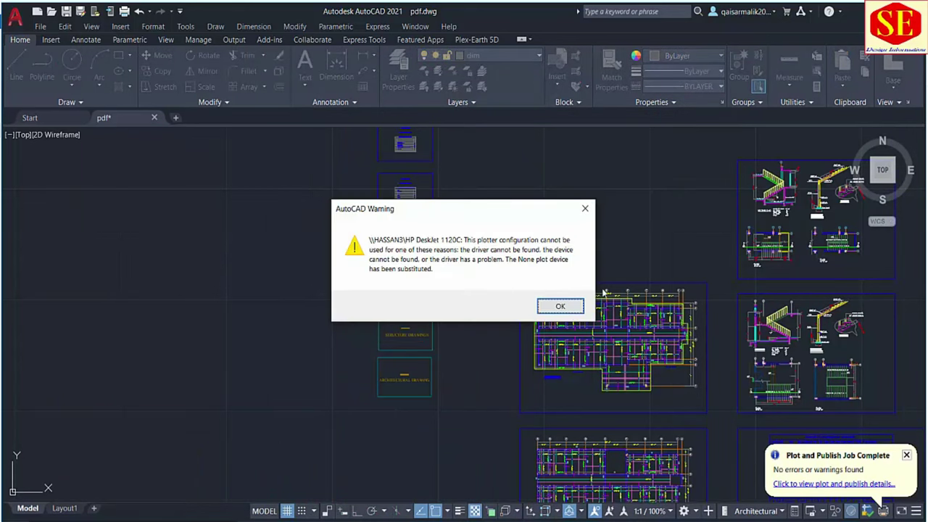
left_click(560, 306)
left_click(344, 136)
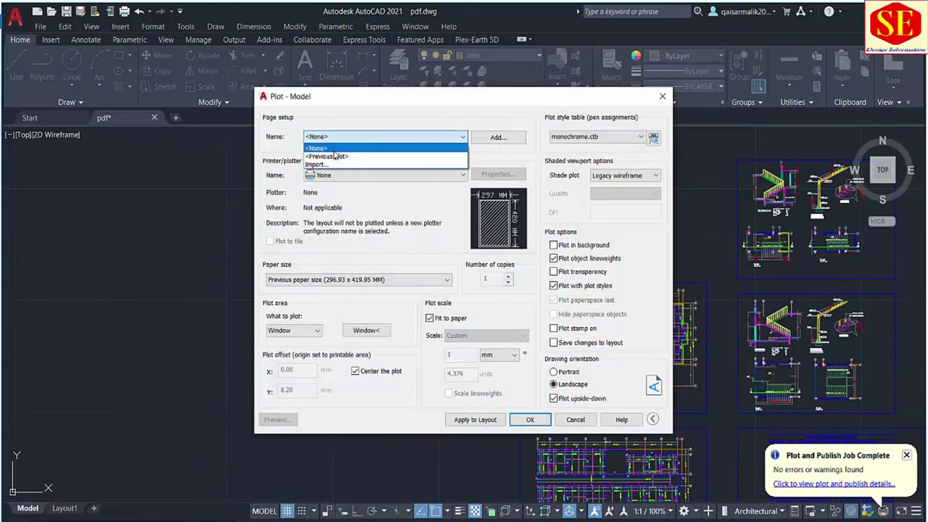
left_click(335, 156)
left_click(366, 330)
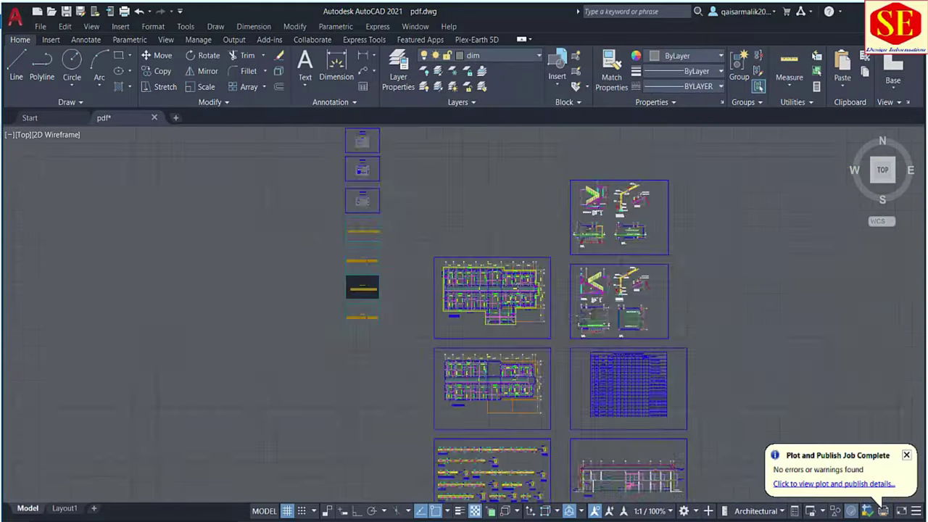
scroll(290, 218, "down", 3)
scroll(290, 217, "up", 3)
scroll(290, 217, "up", 2)
Window the footing plan sheet, preview it, and plot it to 6.pdf.
scroll(290, 217, "up", 2)
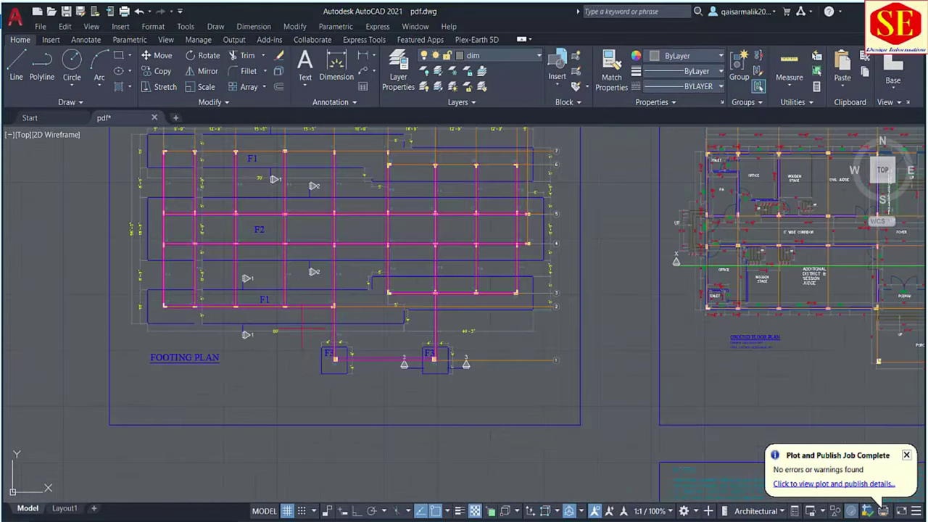
scroll(304, 250, "down", 1)
scroll(348, 290, "down", 3)
scroll(425, 394, "up", 2)
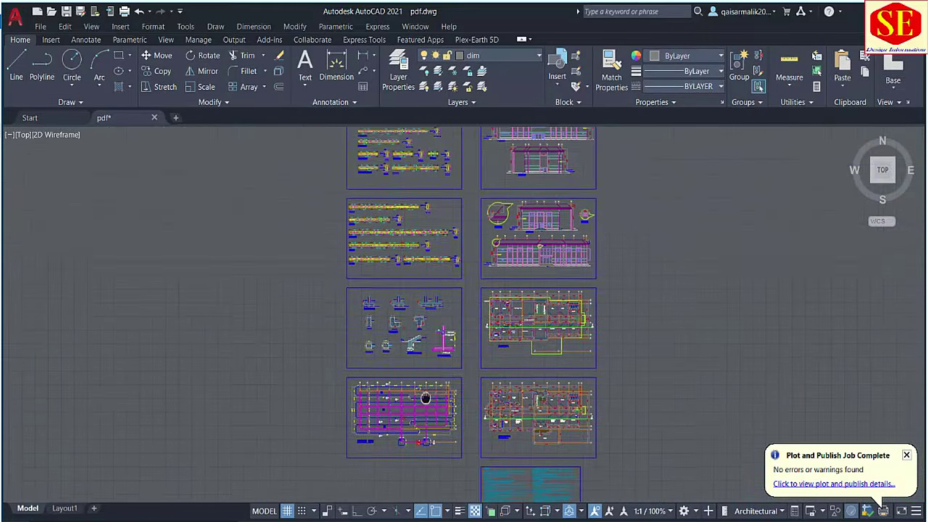
scroll(398, 231, "up", 1)
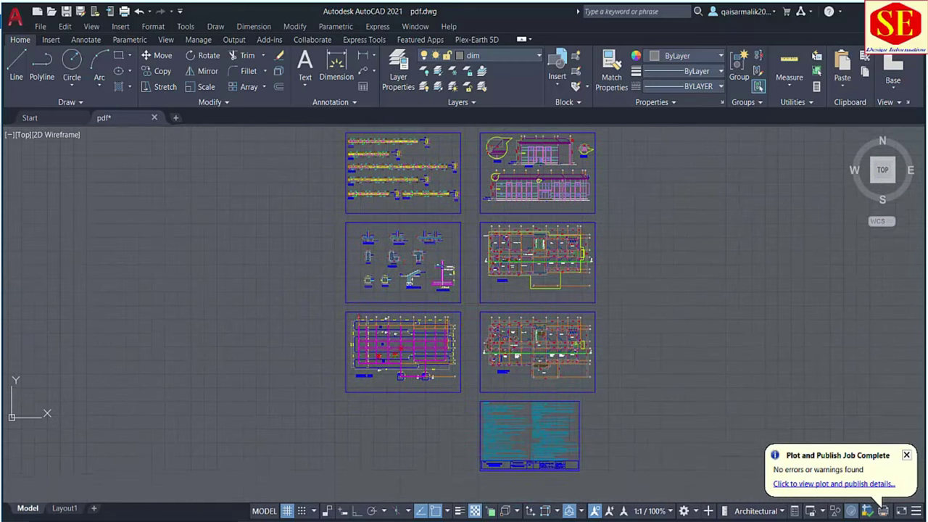
scroll(471, 284, "up", 2)
left_click(454, 328)
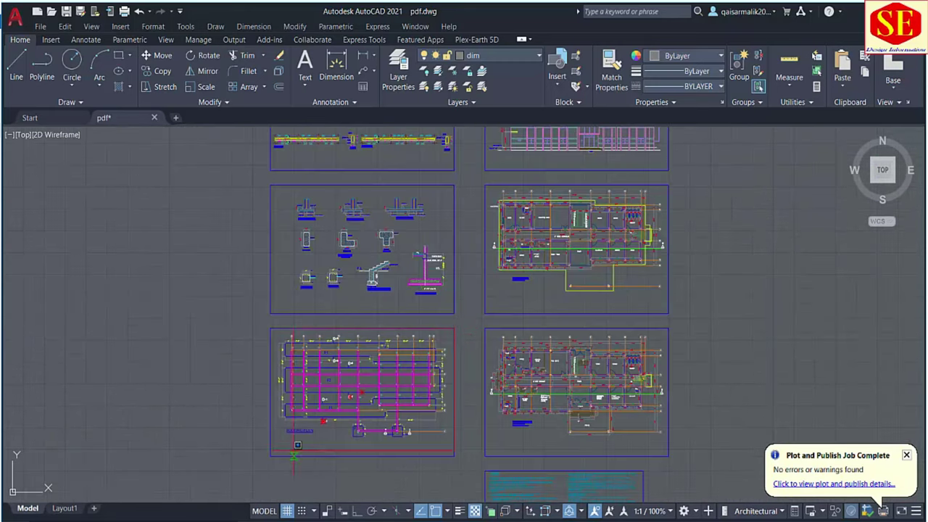
left_click(269, 456)
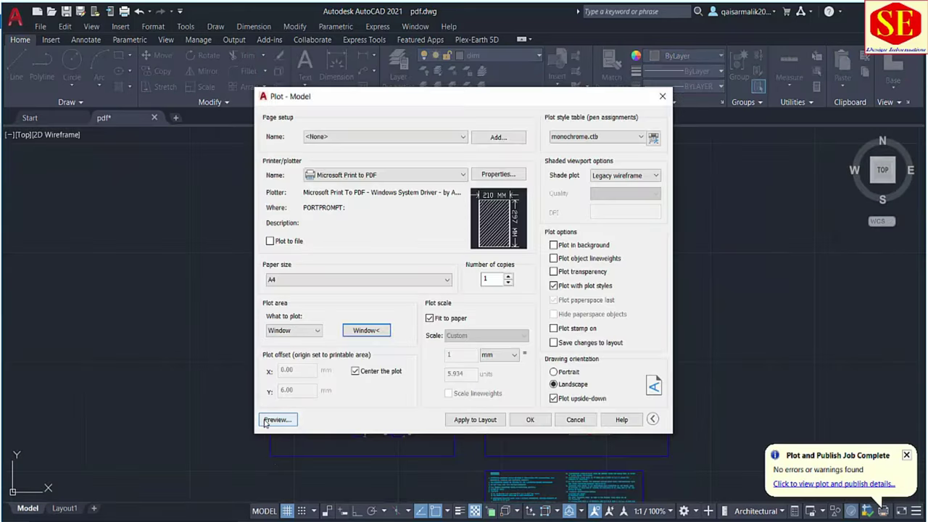
left_click(266, 424)
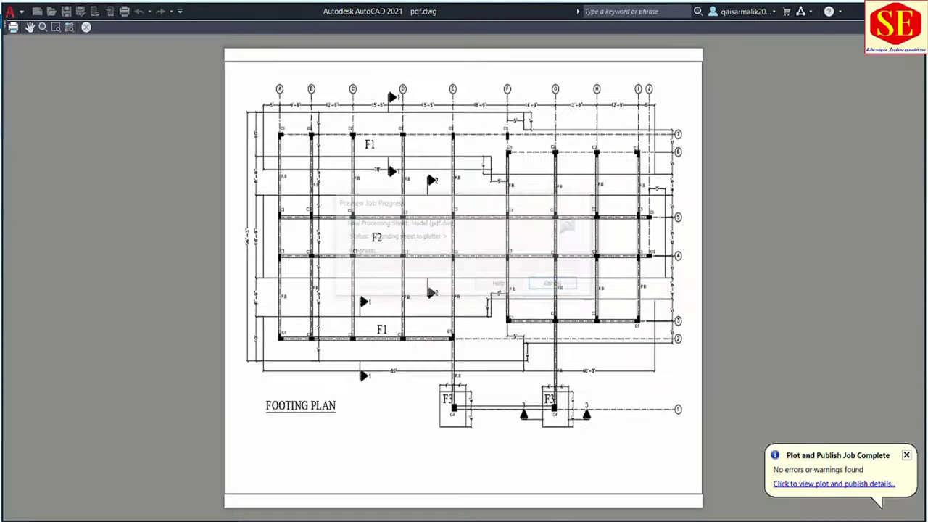
right_click(407, 261)
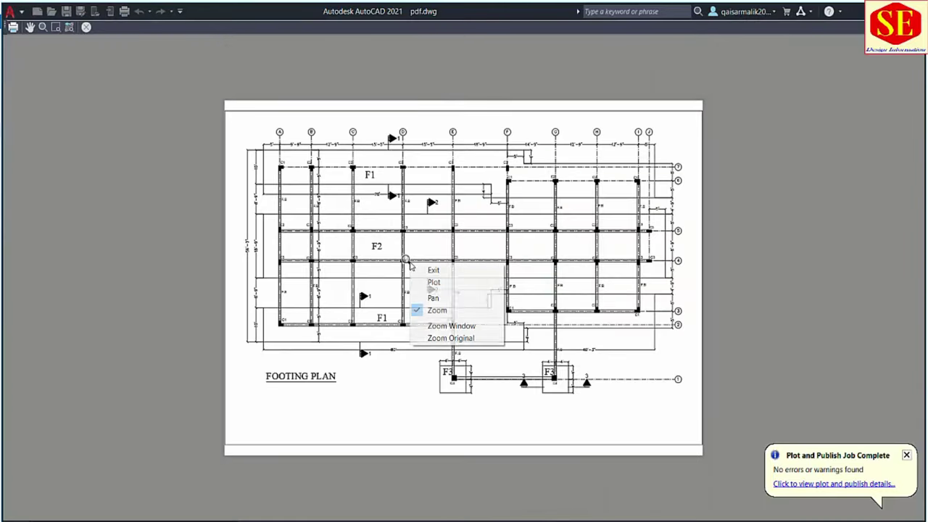
left_click(434, 282)
type("6")
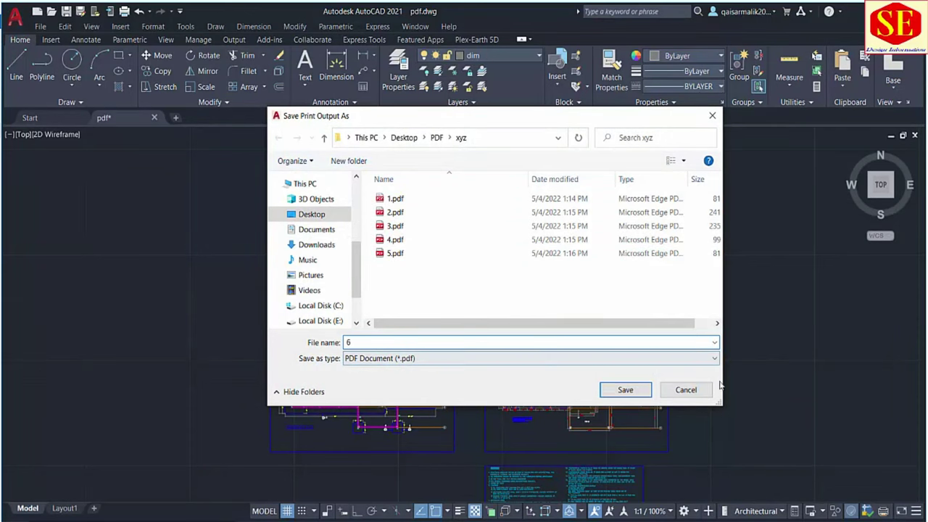
left_click(623, 391)
Plot the next sheet with <Previous plot> settings and save it as 7.pdf.
scroll(504, 310, "down", 4)
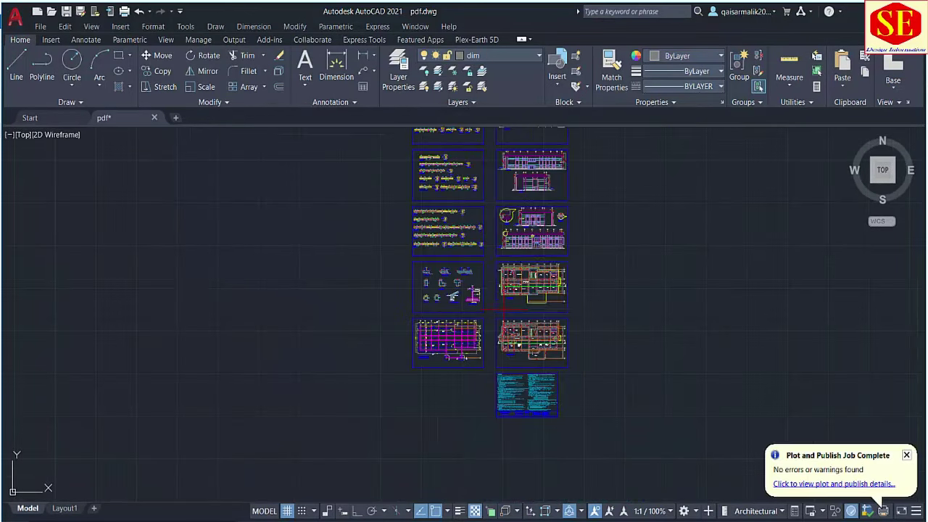
scroll(441, 295, "up", 3)
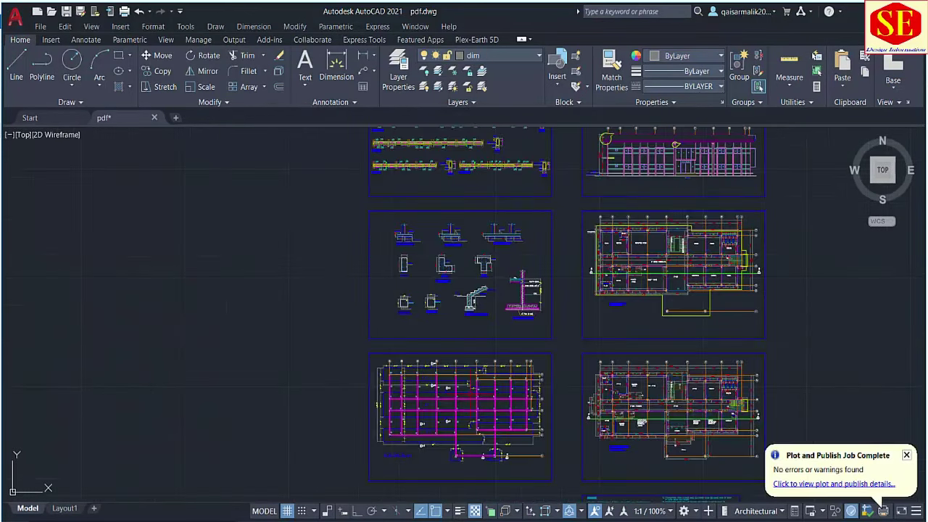
key("ctrl+p")
left_click(558, 306)
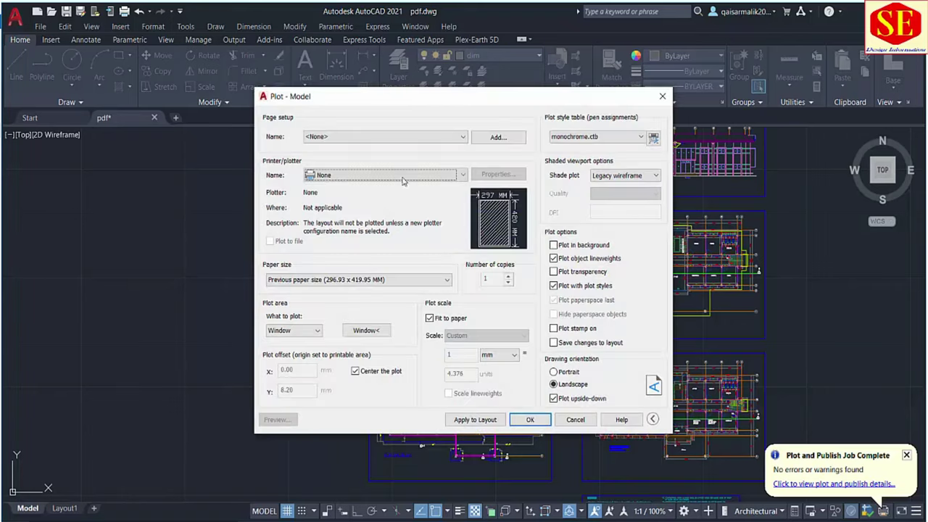
left_click(373, 137)
left_click(368, 150)
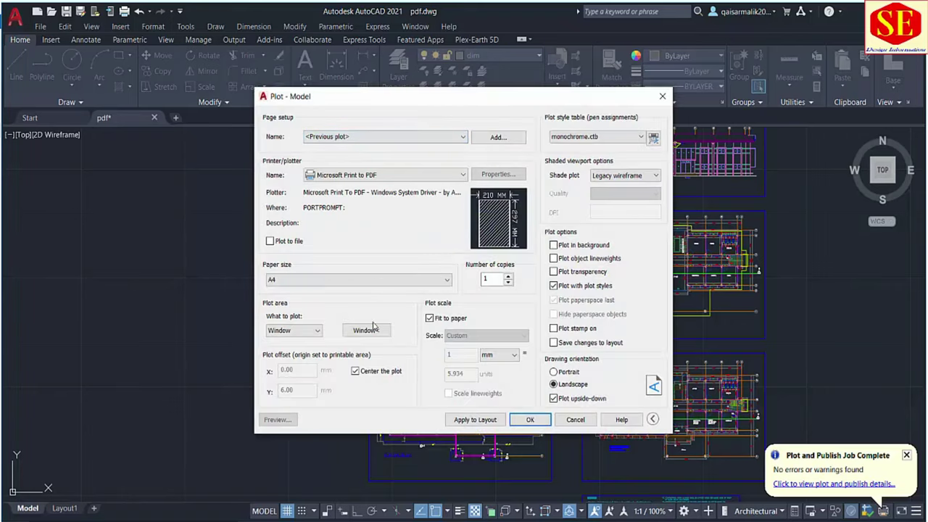
left_click(374, 327)
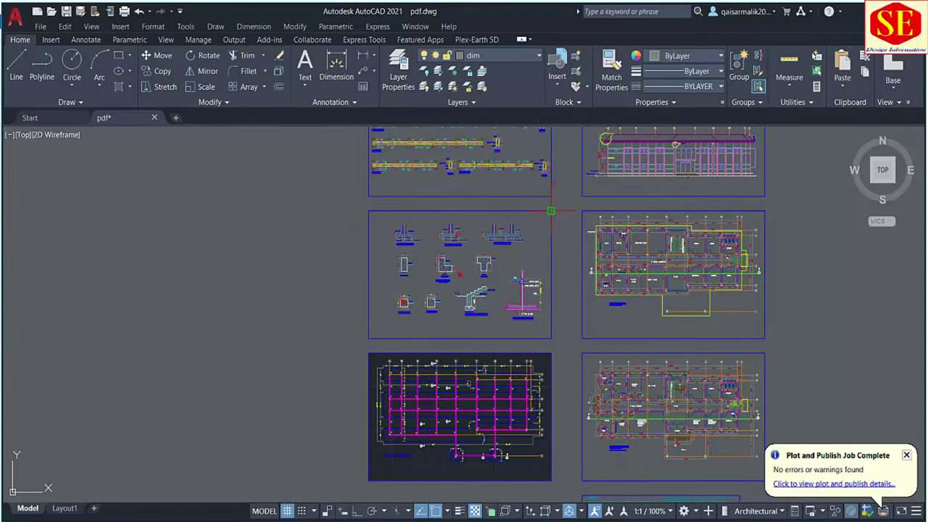
left_click(369, 340)
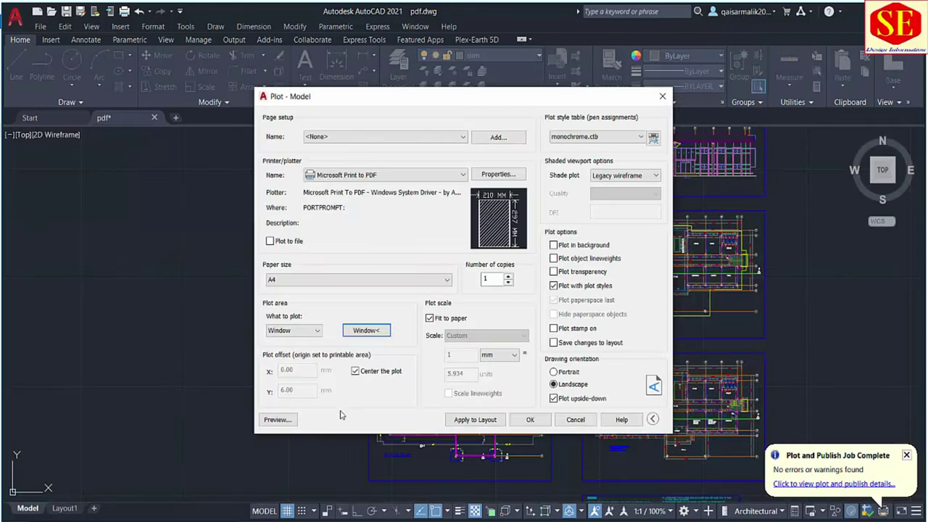
left_click(515, 419)
type("7")
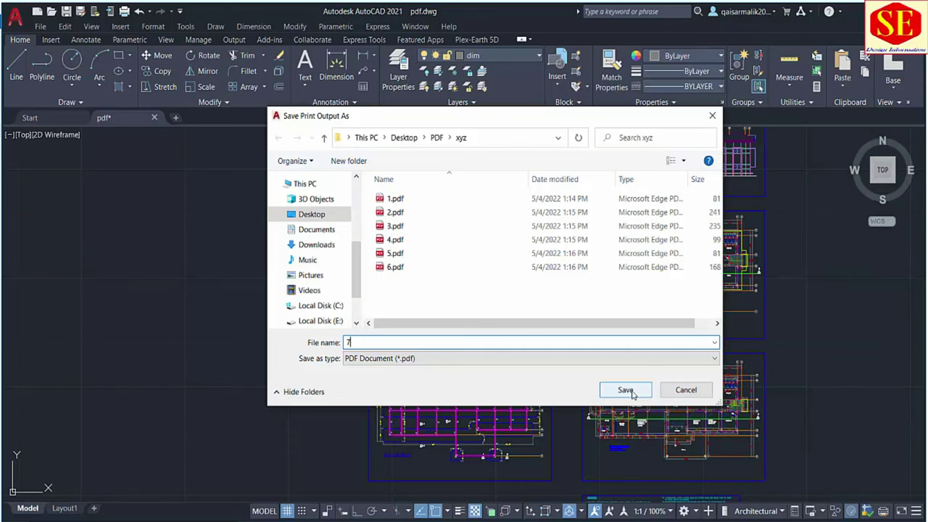
left_click(631, 392)
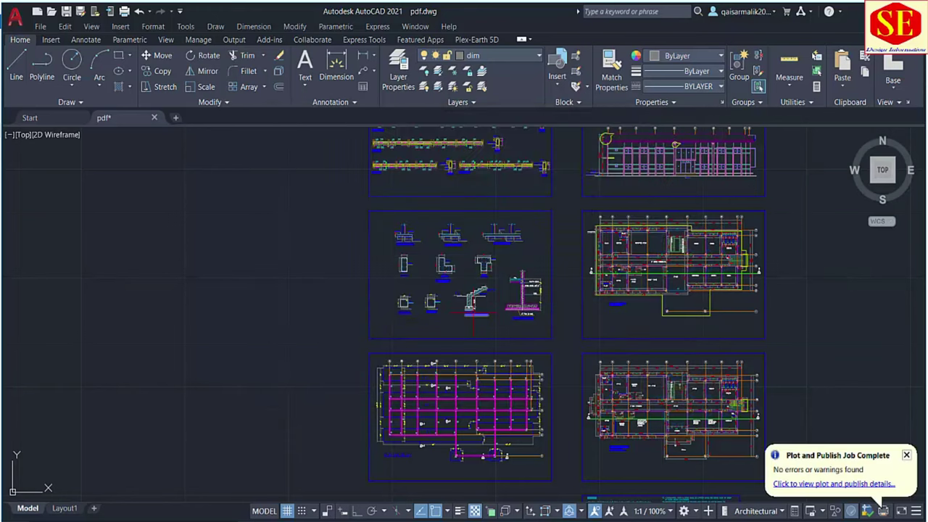
scroll(472, 294, "down", 2)
scroll(475, 297, "down", 3)
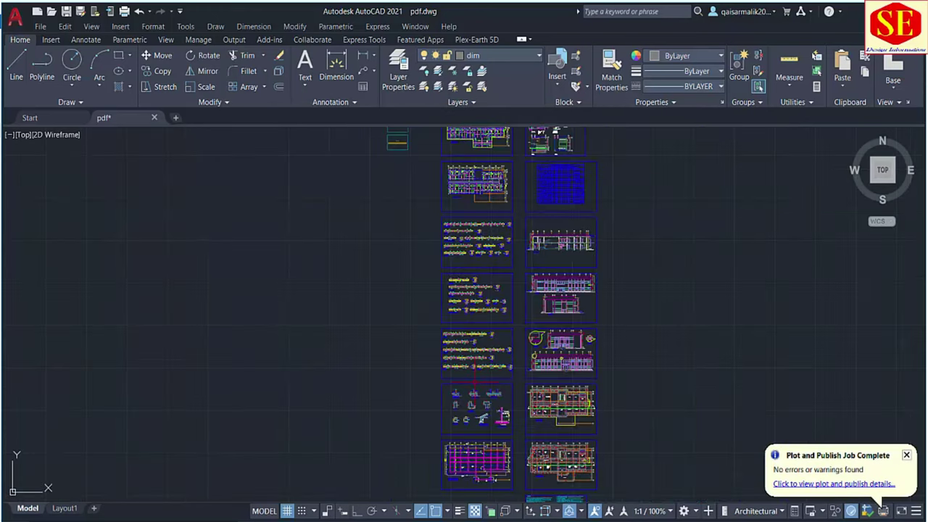
middle_click_drag(462, 280, 470, 404)
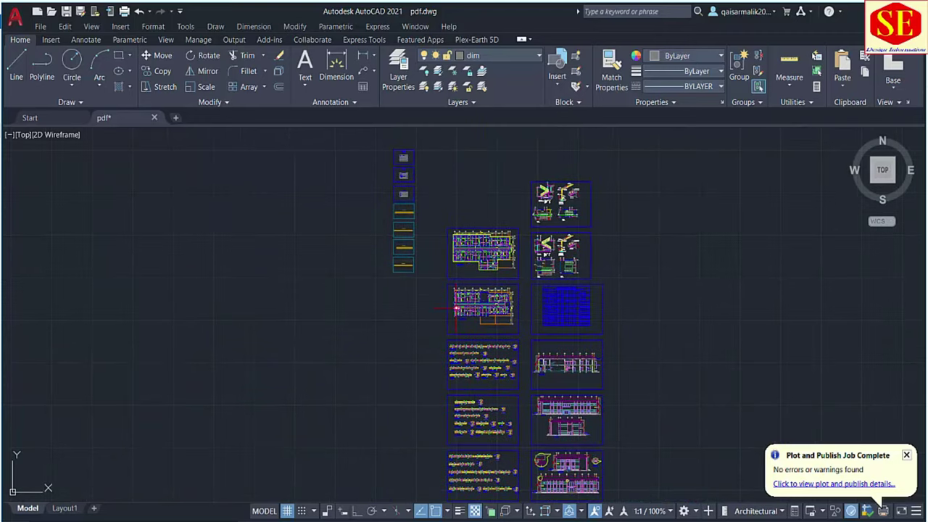
scroll(406, 178, "up", 5)
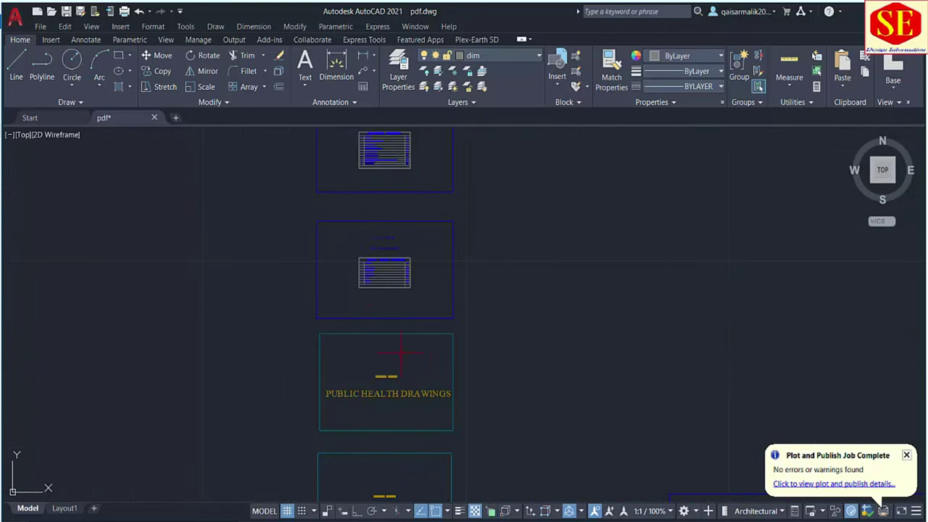
scroll(387, 375, "up", 2)
scroll(377, 355, "down", 3)
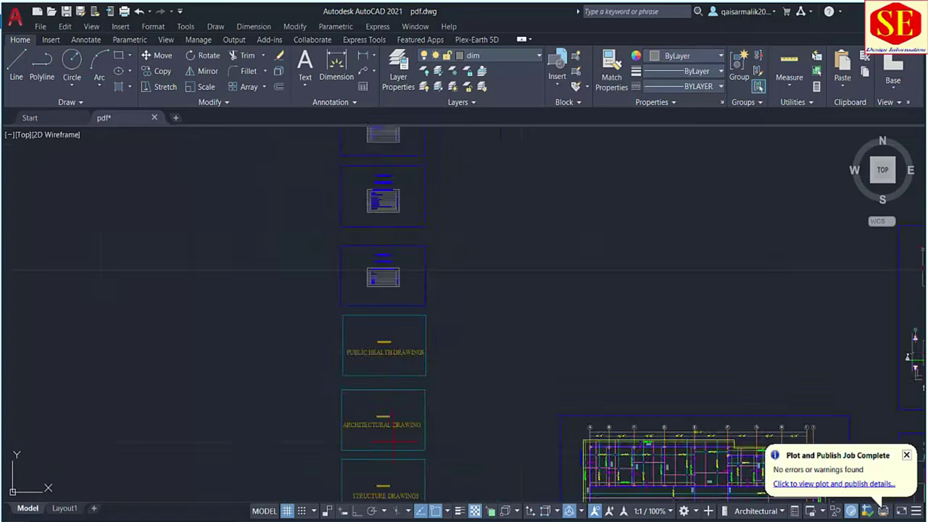
scroll(392, 451, "up", 3)
scroll(415, 271, "down", 3)
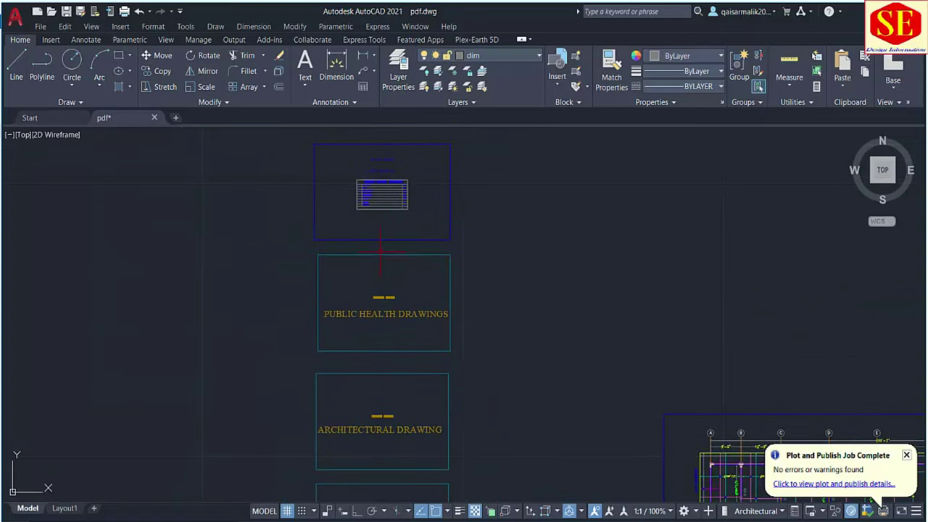
scroll(392, 184, "up", 3)
scroll(393, 170, "up", 1)
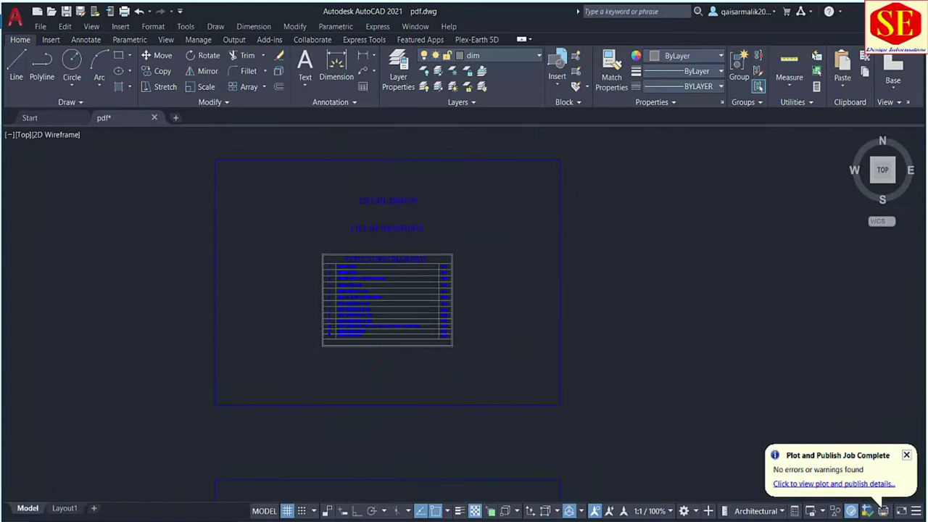
scroll(316, 192, "down", 3)
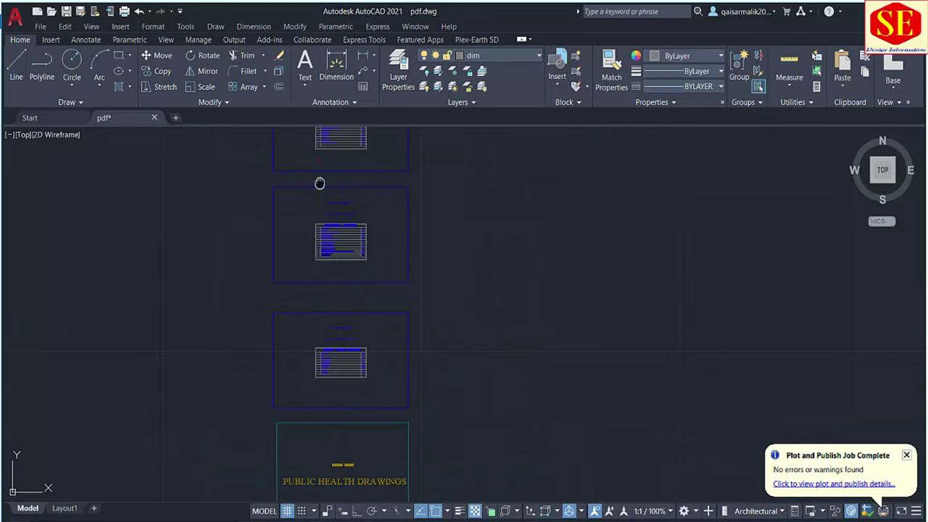
scroll(330, 207, "up", 6)
scroll(338, 214, "down", 7)
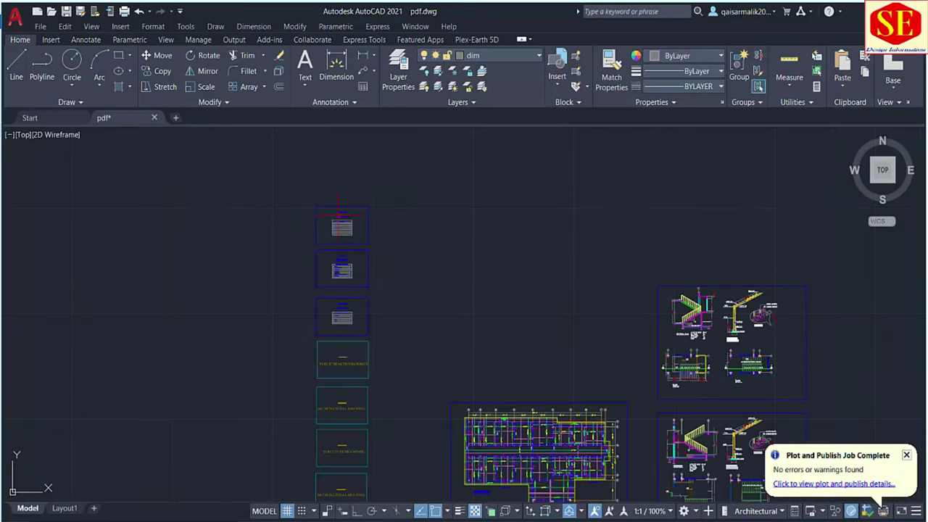
scroll(397, 274, "down", 3)
middle_click_drag(601, 209, 516, 228)
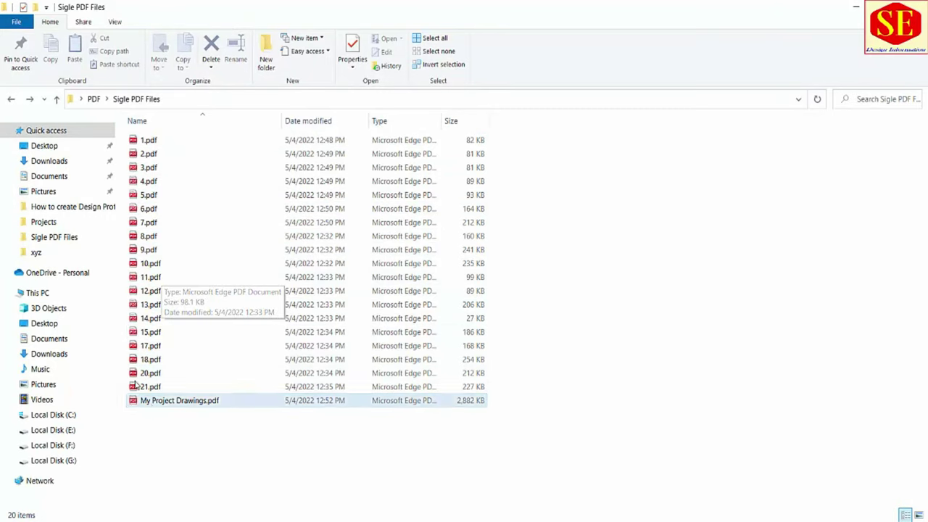
Check the PDFs in the xyz folder, then open the Sigle PDF Files folder.
left_click(12, 101)
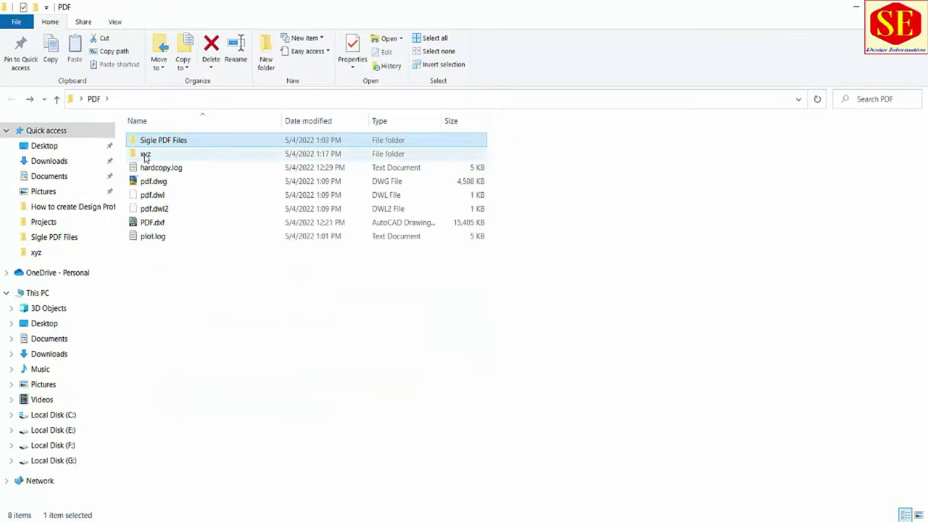
double_click(144, 155)
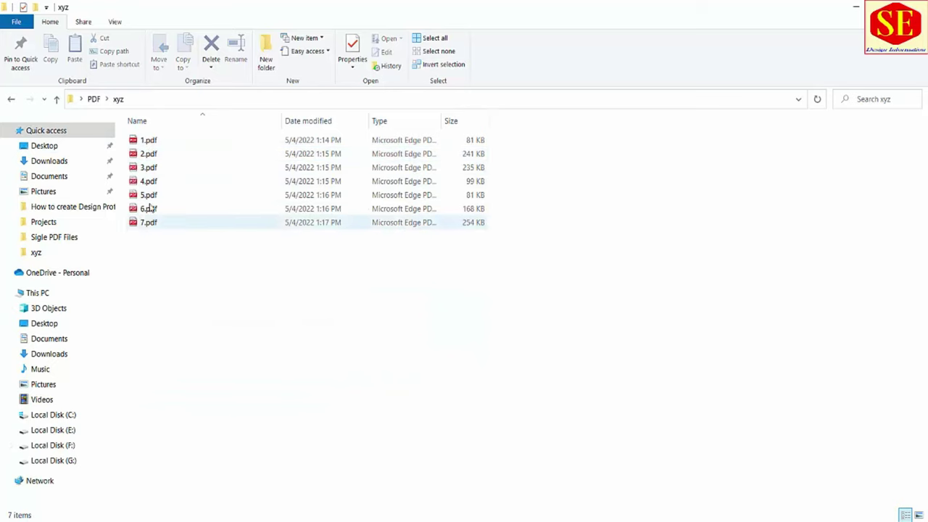
left_click(12, 98)
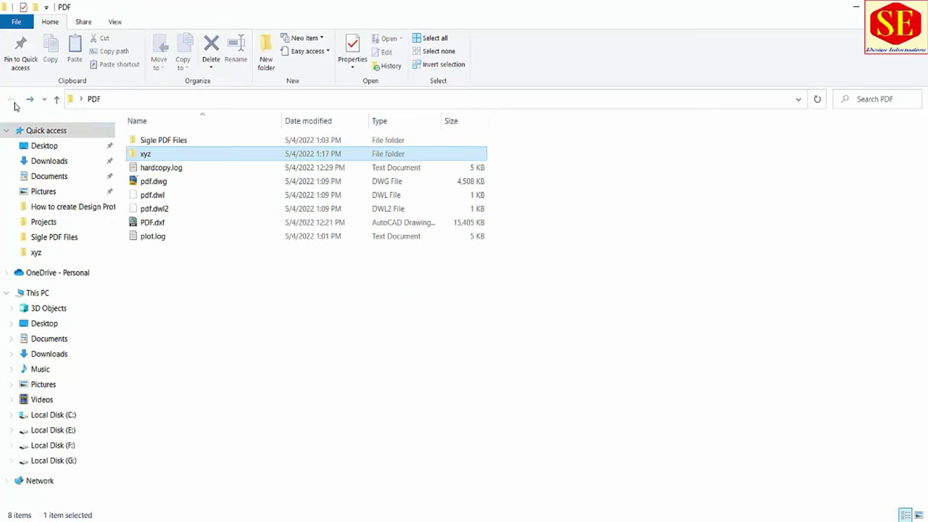
double_click(166, 141)
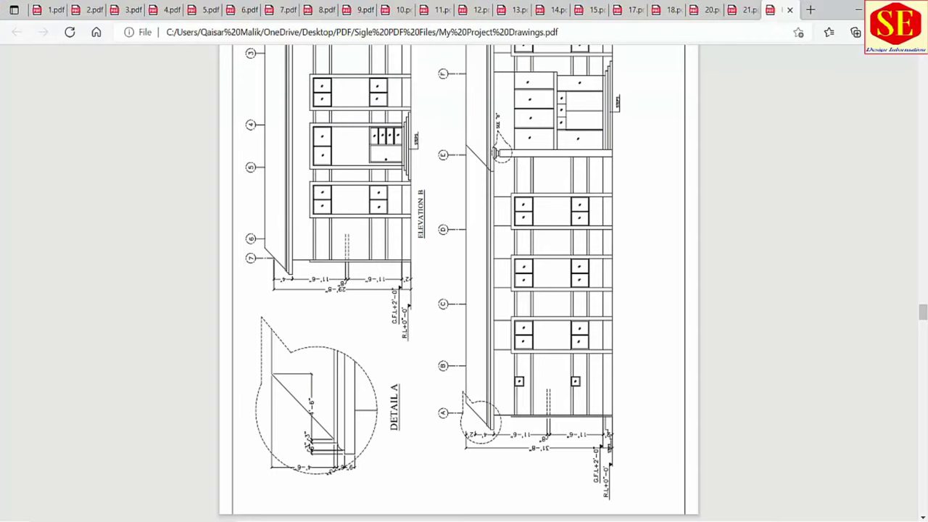
Scroll through the pages of My Project Drawings.pdf to review the drawing sheets.
left_click_drag(922, 312, 922, 77)
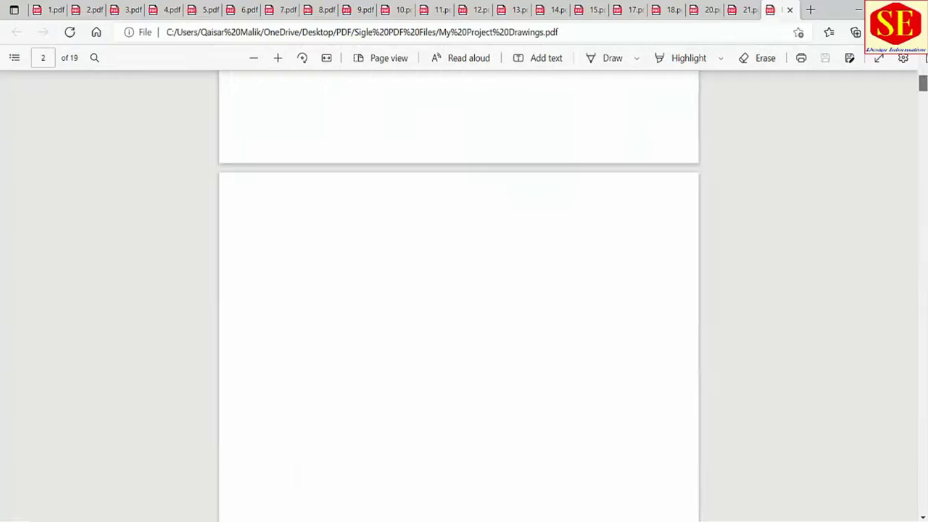
scroll(506, 291, "down", 5)
scroll(513, 297, "down", 5)
scroll(514, 297, "down", 5)
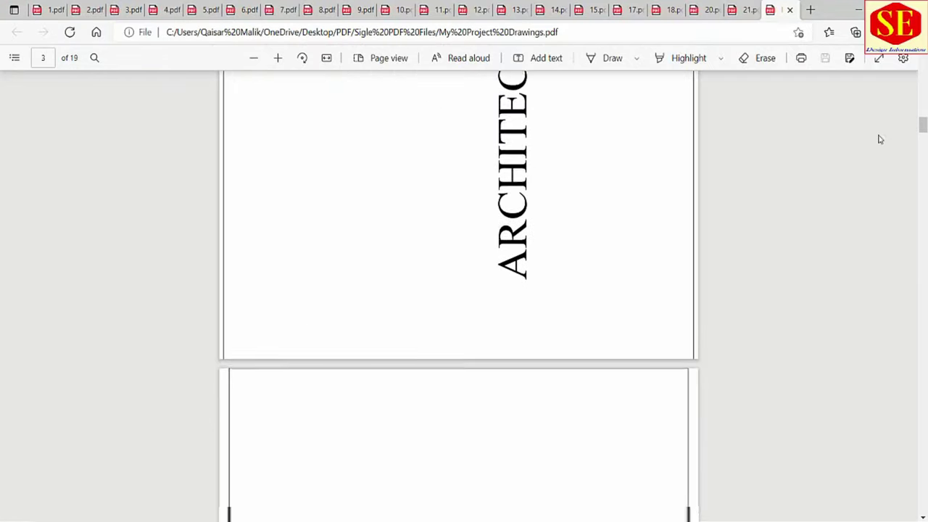
left_click_drag(922, 127, 922, 309)
scroll(498, 392, "down", 3)
scroll(498, 392, "down", 3)
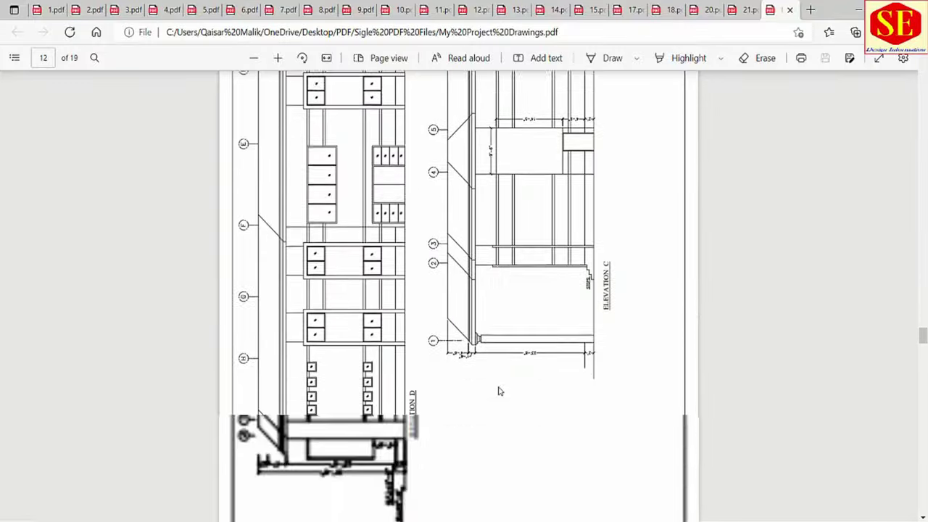
scroll(498, 389, "down", 3)
scroll(505, 376, "down", 2)
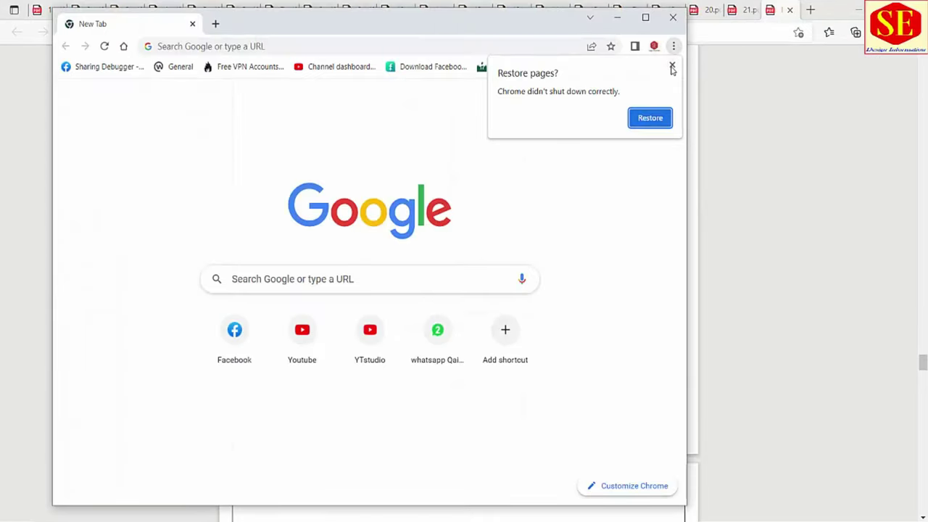
Dismiss the restore prompt, maximize Chrome, and search Google for 'Merg pdf'.
left_click(671, 67)
left_click(646, 17)
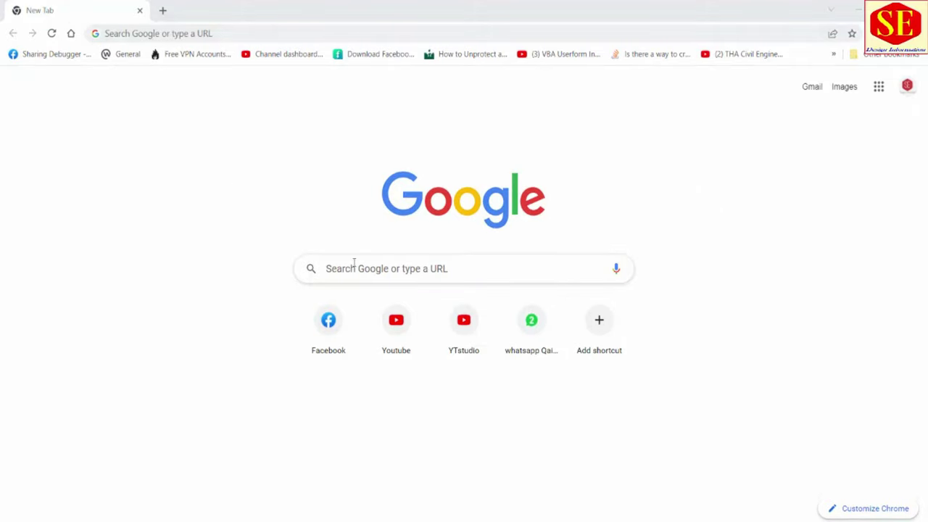
left_click(346, 267)
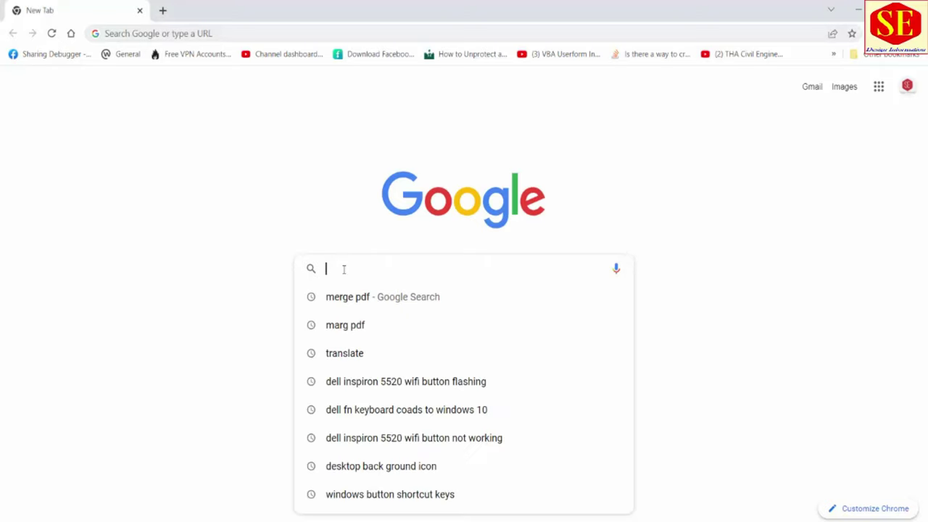
type("M")
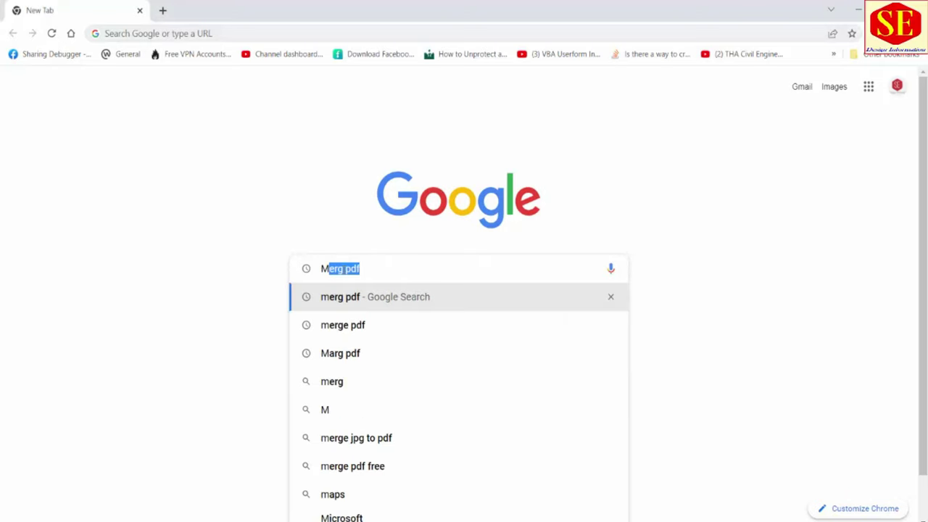
type("erg")
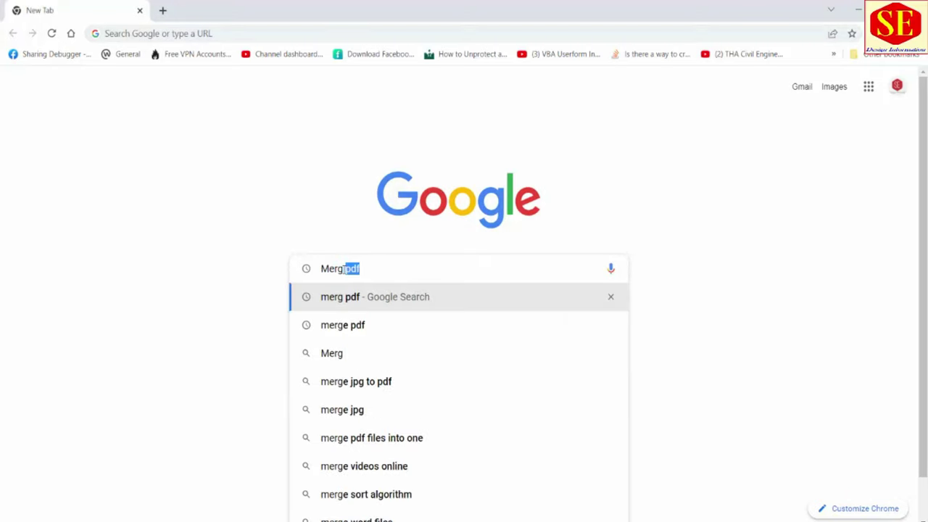
type(" pdf")
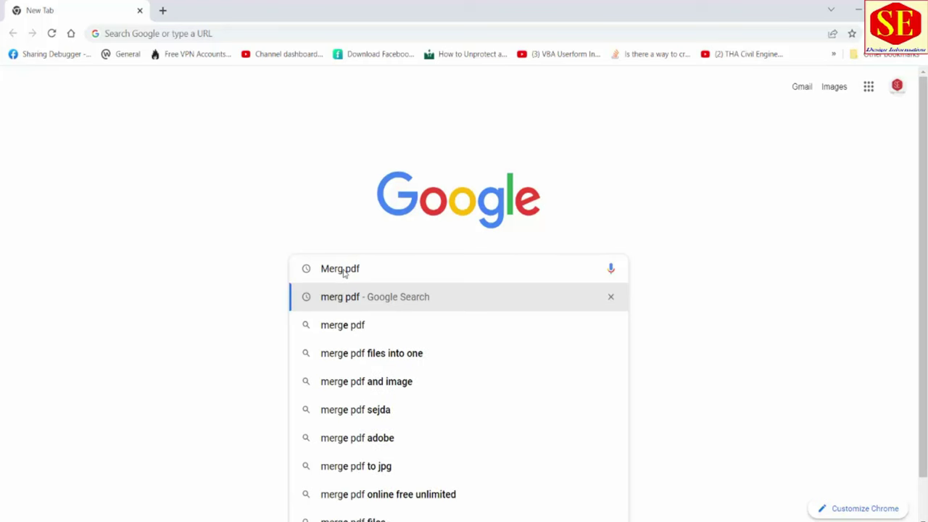
key("Return")
Open iLovePDF's Merge PDF result from the search results.
scroll(392, 214, "down", 3)
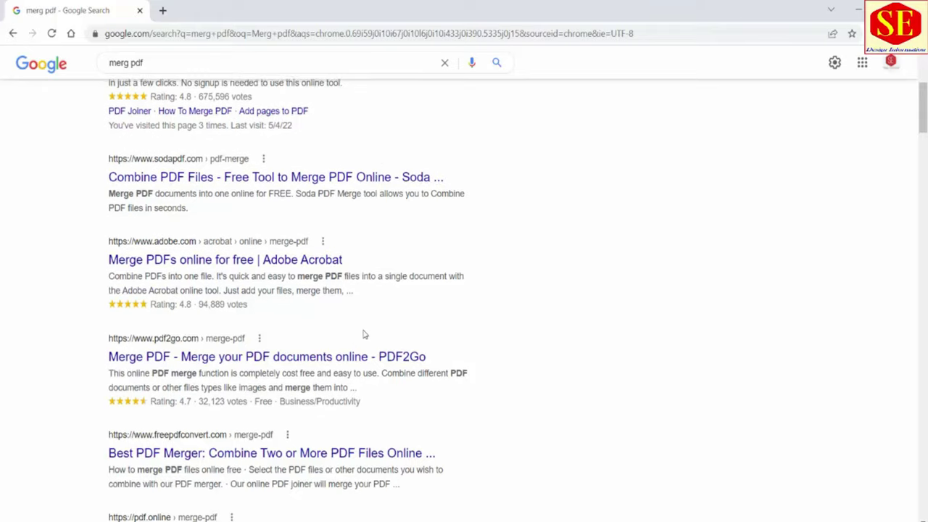
scroll(364, 333, "up", 3)
scroll(542, 280, "up", 1)
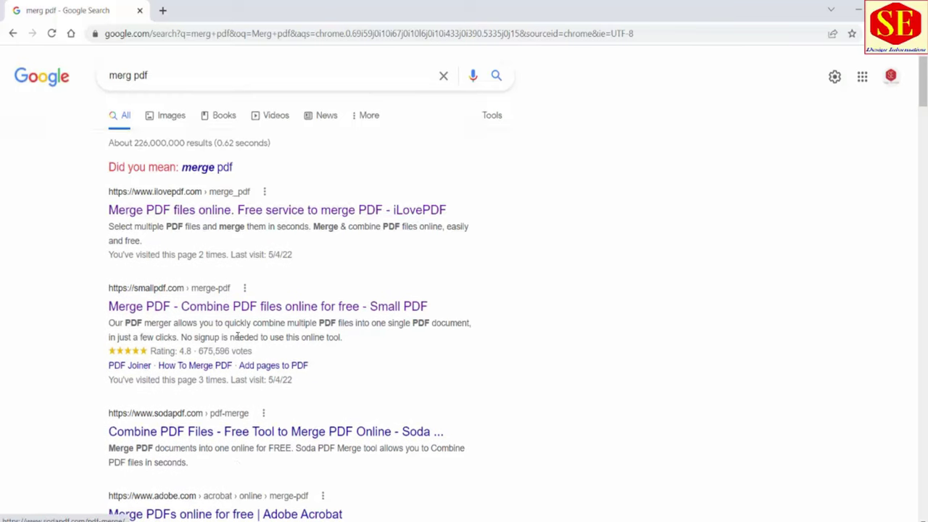
scroll(238, 338, "down", 2)
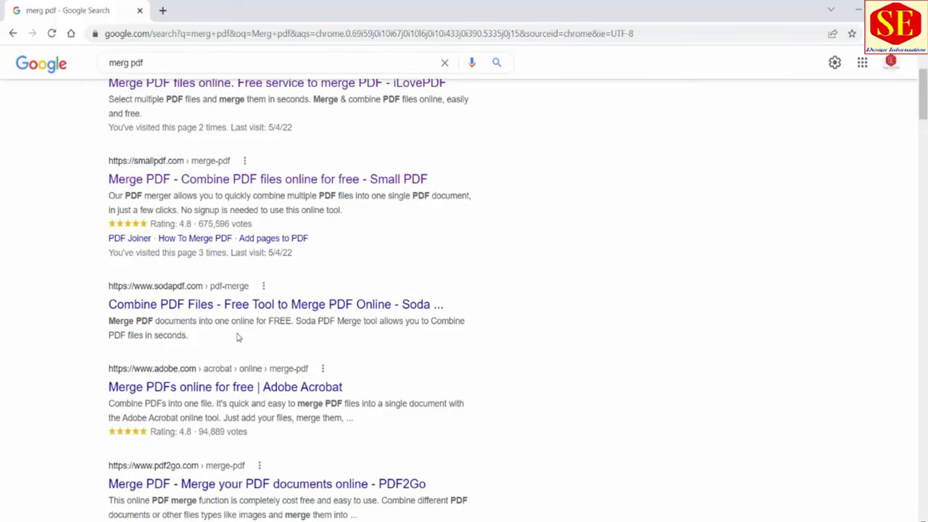
scroll(237, 338, "up", 2)
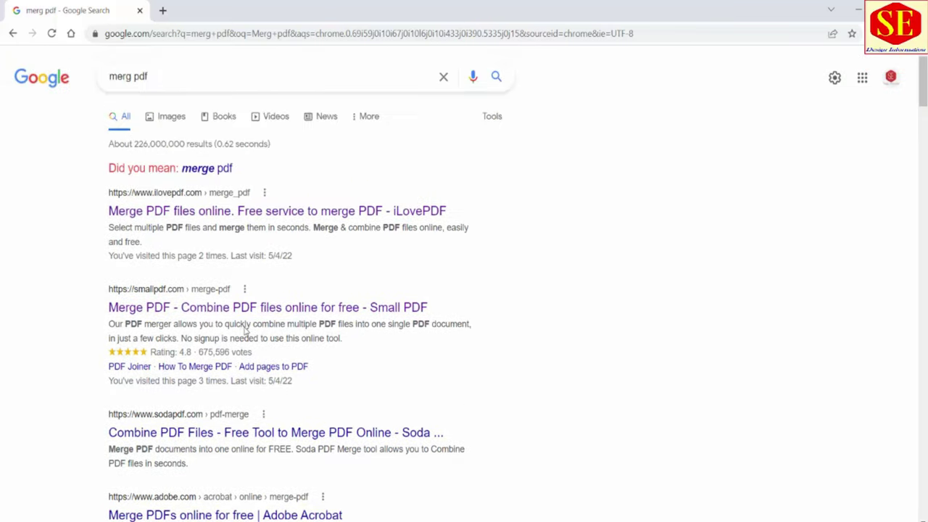
left_click(255, 219)
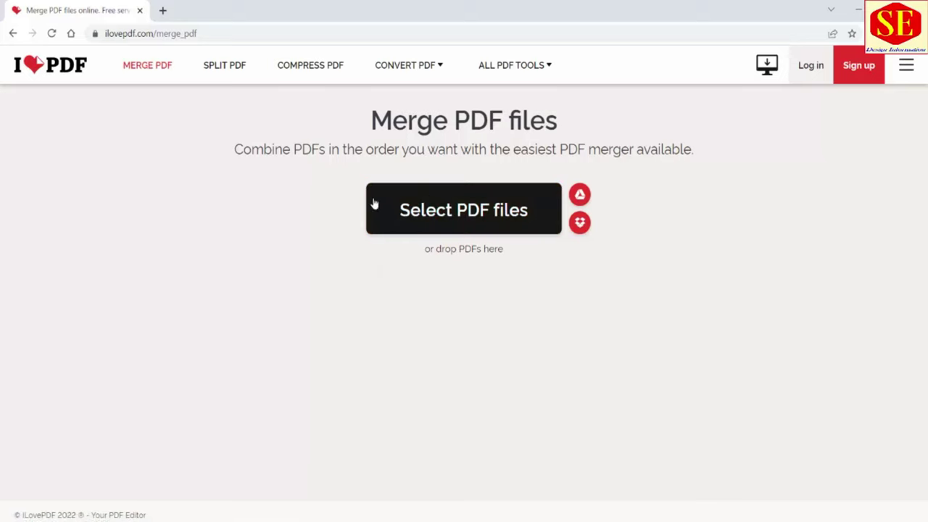
Browse to Desktop > PDF > Sigle PDF Files in the file picker.
left_click(461, 211)
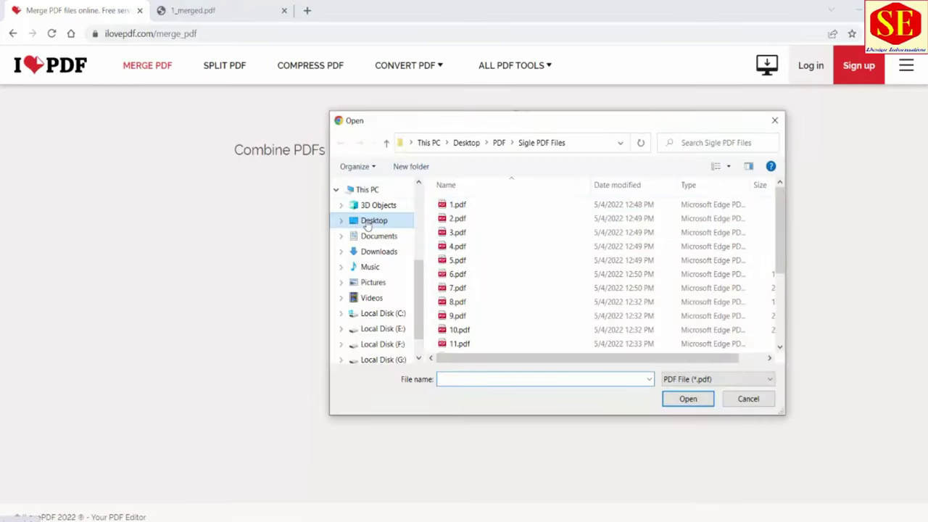
left_click(372, 221)
double_click(528, 340)
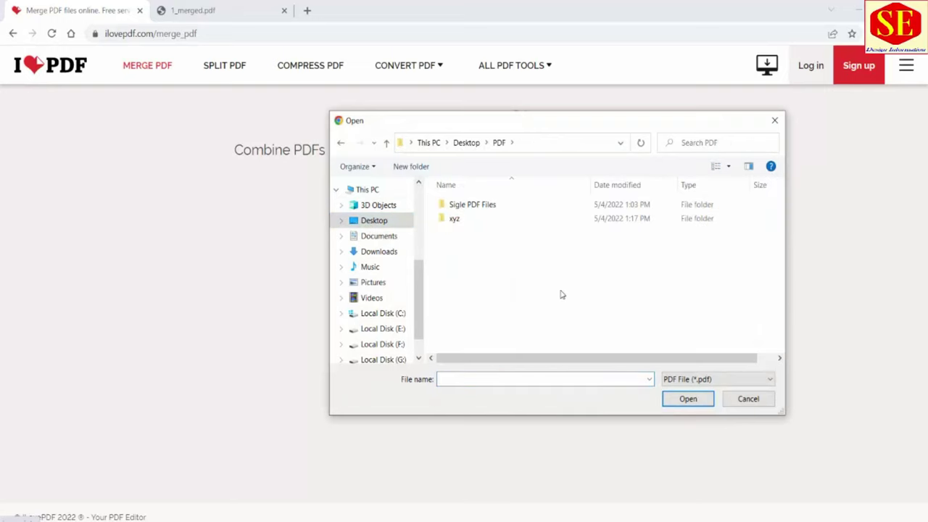
double_click(455, 218)
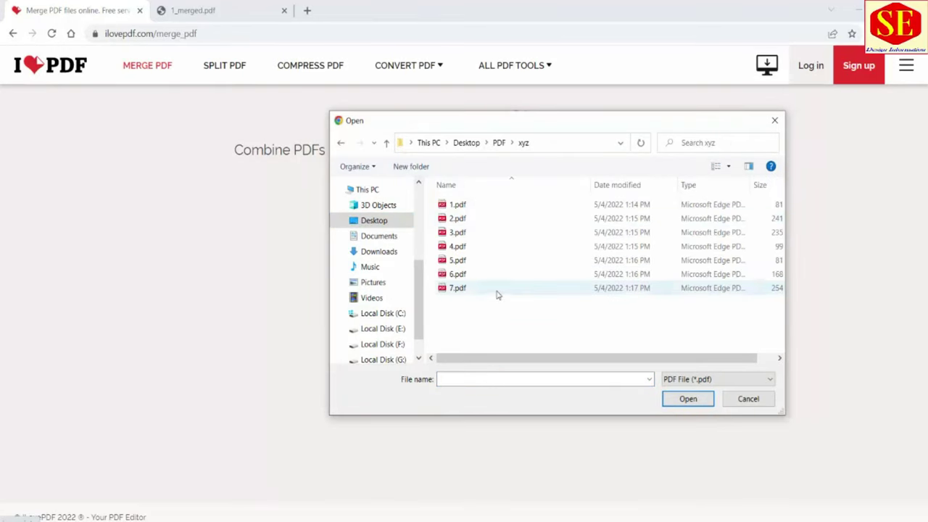
left_click(499, 144)
double_click(463, 205)
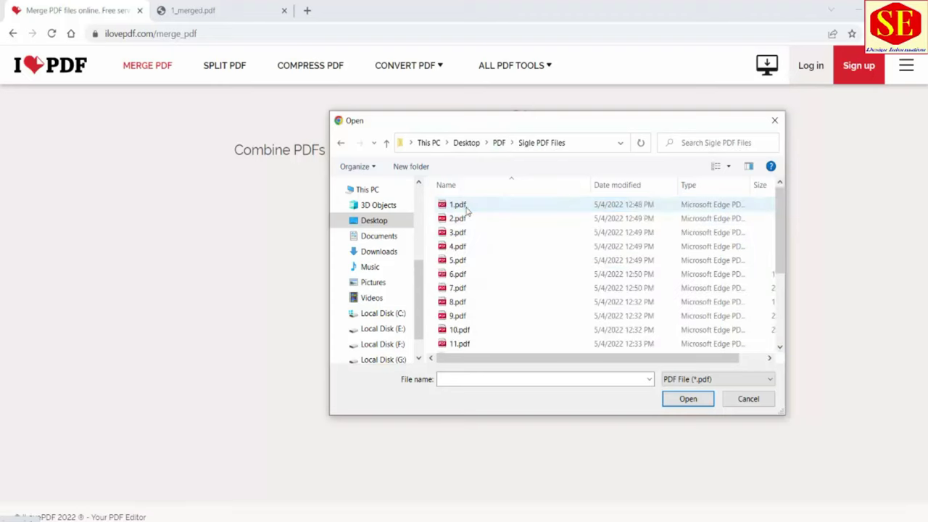
Select all the numbered sheet PDFs, excluding My Project Drawings.pdf.
scroll(480, 220, "down", 2)
scroll(481, 232, "down", 1)
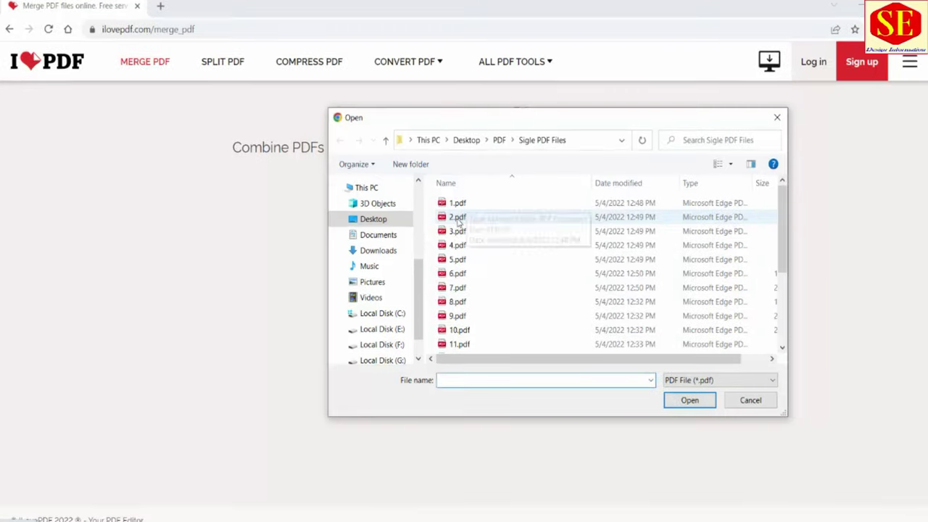
scroll(462, 232, "down", 3)
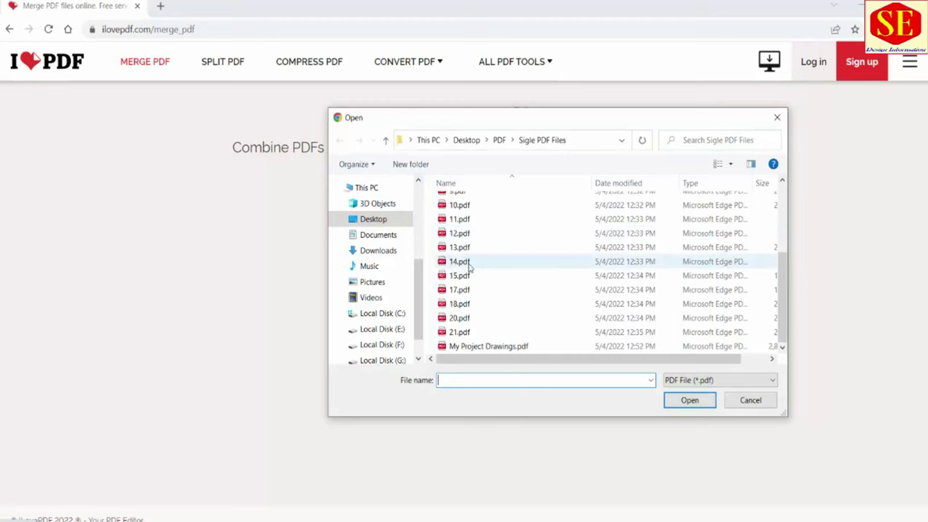
scroll(468, 267, "up", 3)
left_click(457, 205)
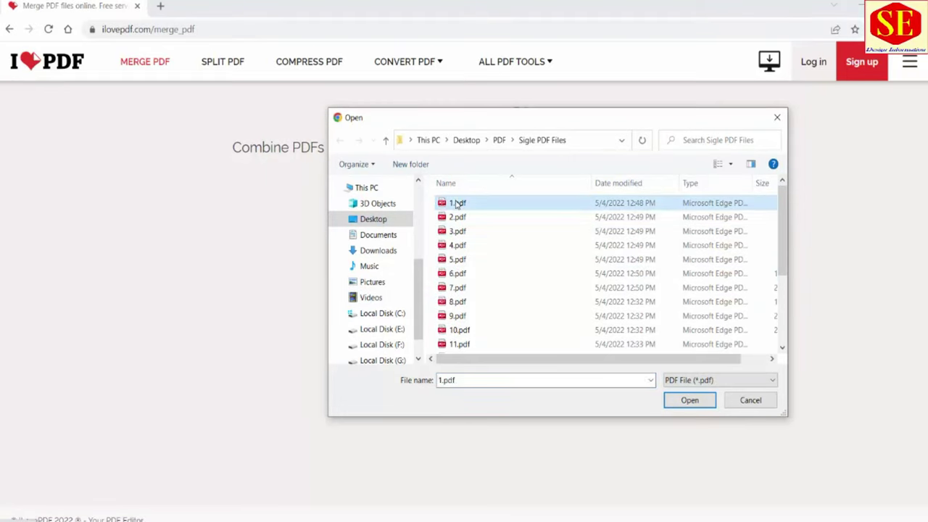
key("ctrl+a")
scroll(488, 258, "down", 3)
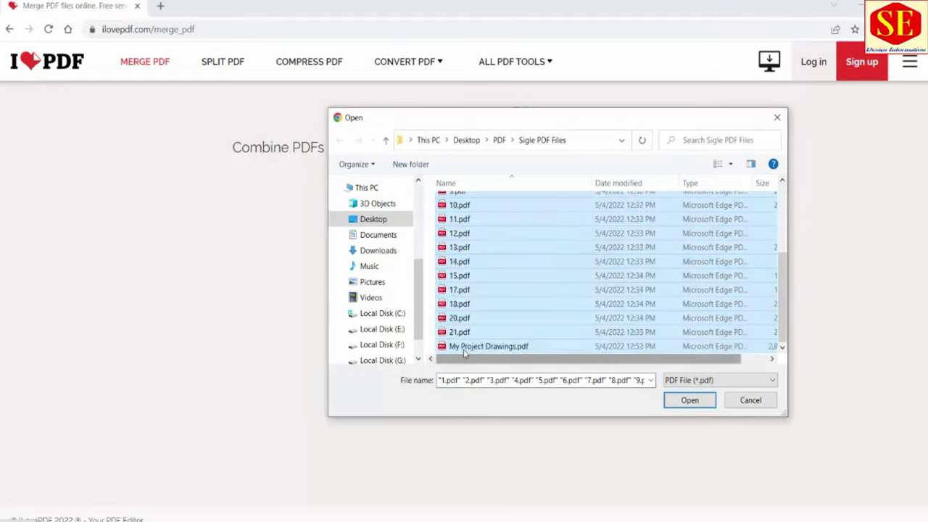
left_click(479, 346, "ctrl")
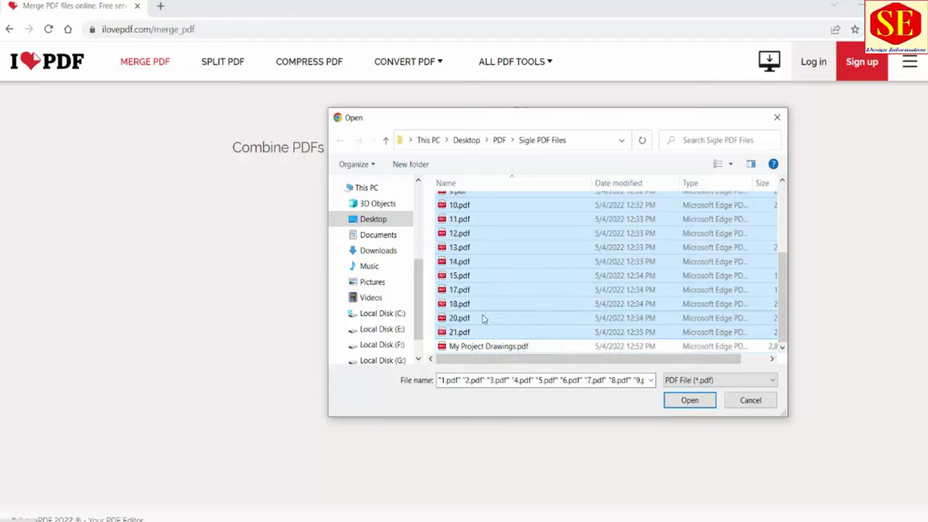
scroll(475, 298, "up", 3)
scroll(464, 254, "down", 3)
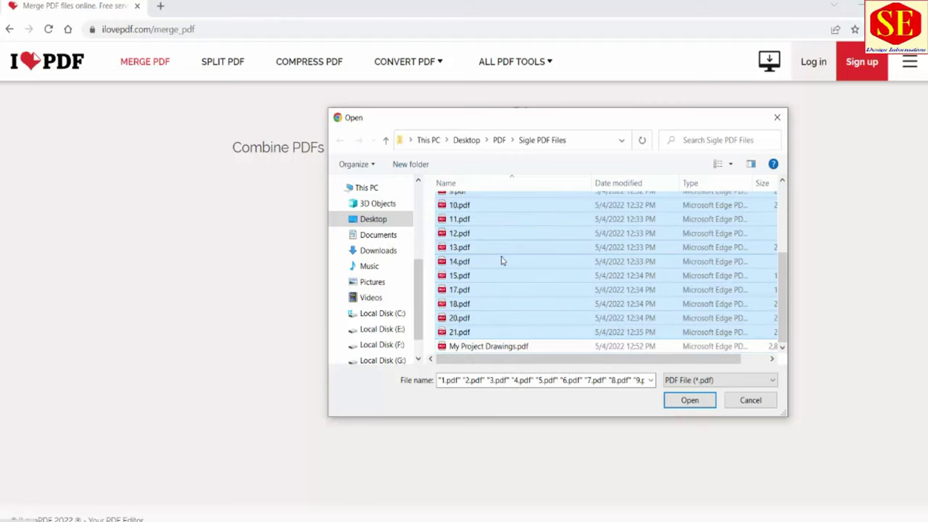
Upload the sheet PDFs and move 4, 9, 12 and 8 into their new positions.
left_click(690, 401)
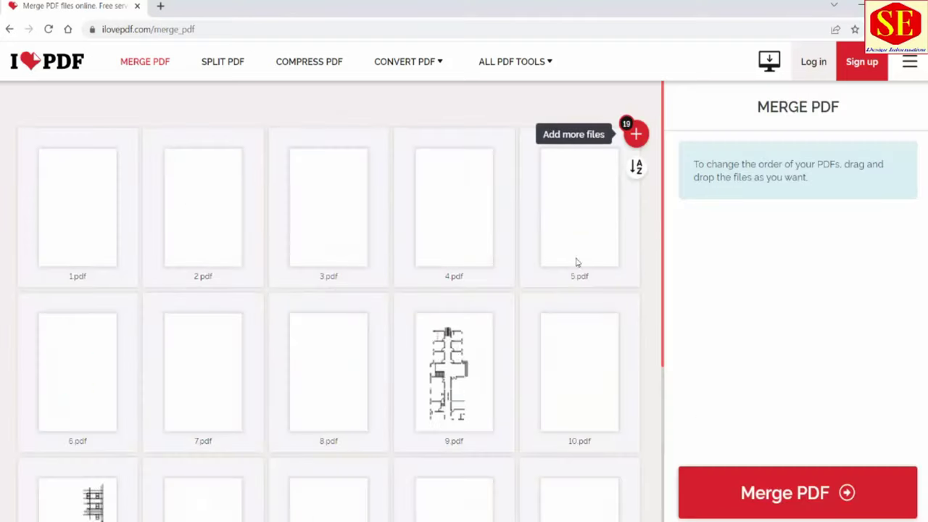
left_click_drag(450, 210, 326, 207)
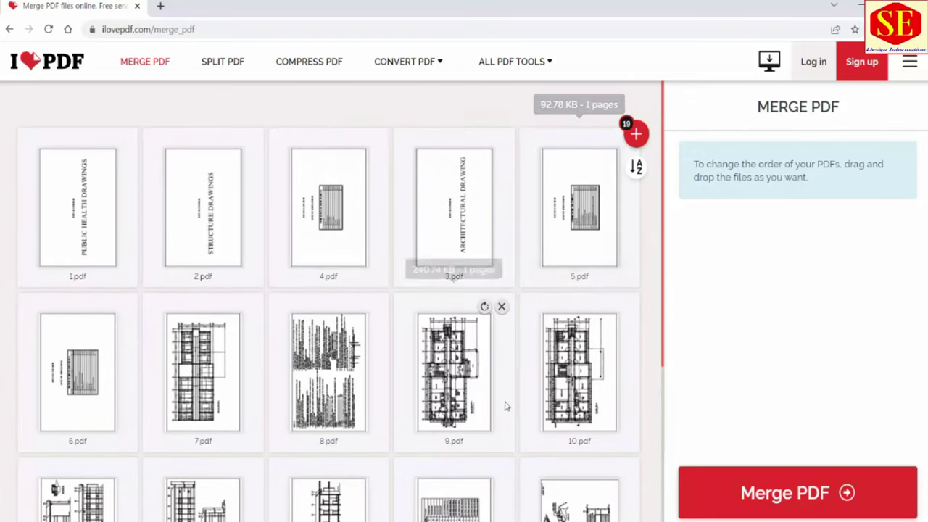
left_click_drag(506, 407, 203, 210)
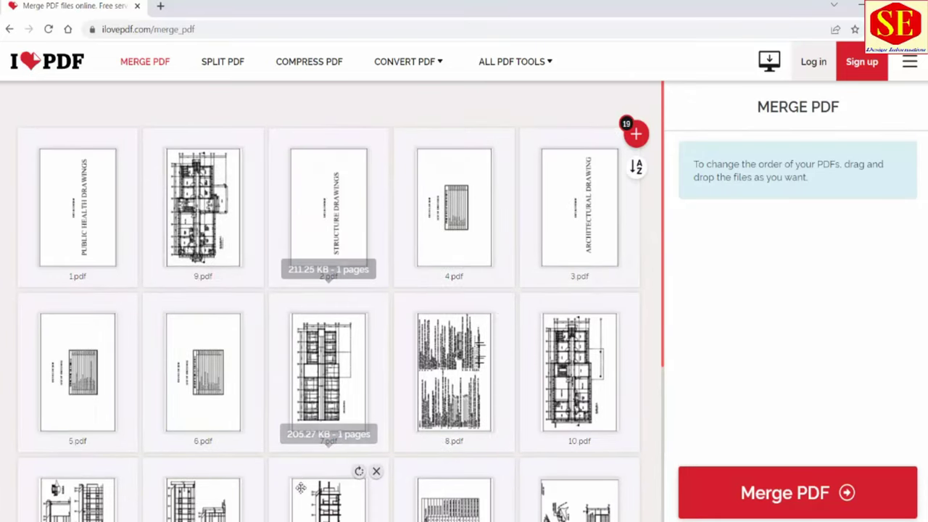
left_click_drag(301, 488, 217, 362)
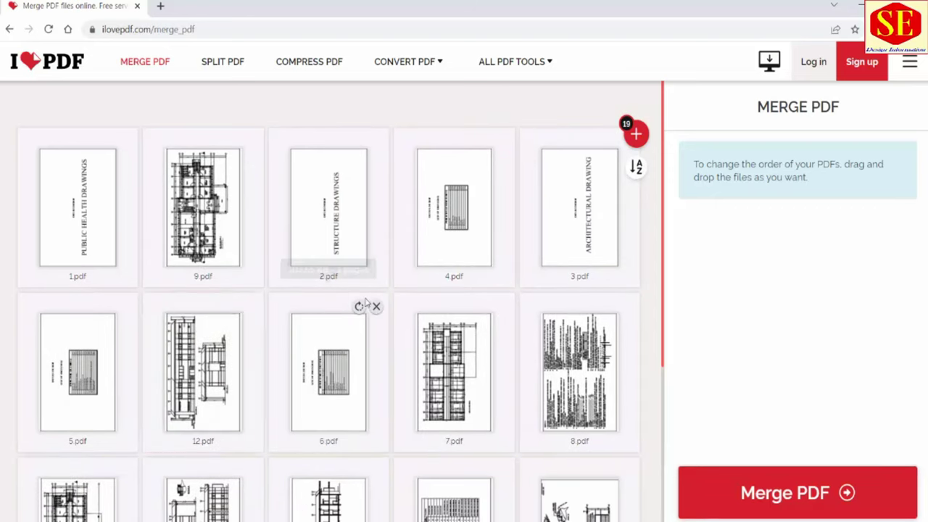
mouse_move(580, 348)
left_mouse_down()
mouse_move(377, 269)
mouse_move(366, 221)
left_mouse_up()
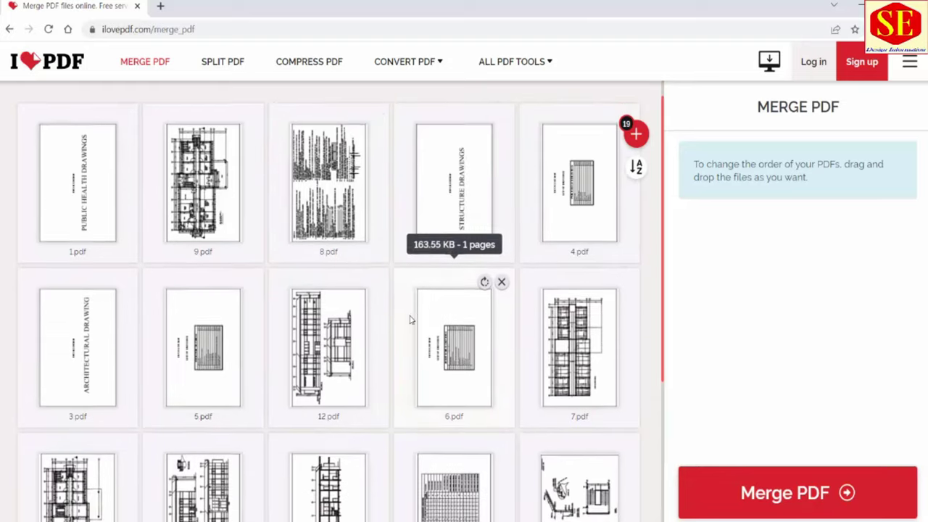
Place 3.pdf after 5.pdf and 7.pdf before 6.pdf, then merge the PDFs.
scroll(326, 362, "down", 2)
scroll(290, 377, "down", 2)
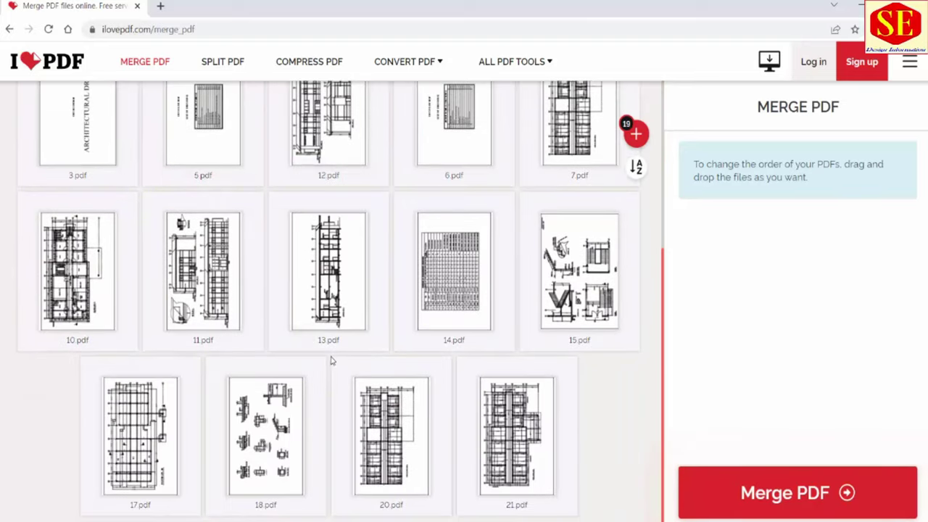
scroll(445, 342, "up", 4)
left_click_drag(96, 365, 206, 372)
mouse_move(580, 373)
left_mouse_down()
mouse_move(487, 374)
mouse_move(479, 344)
left_mouse_up()
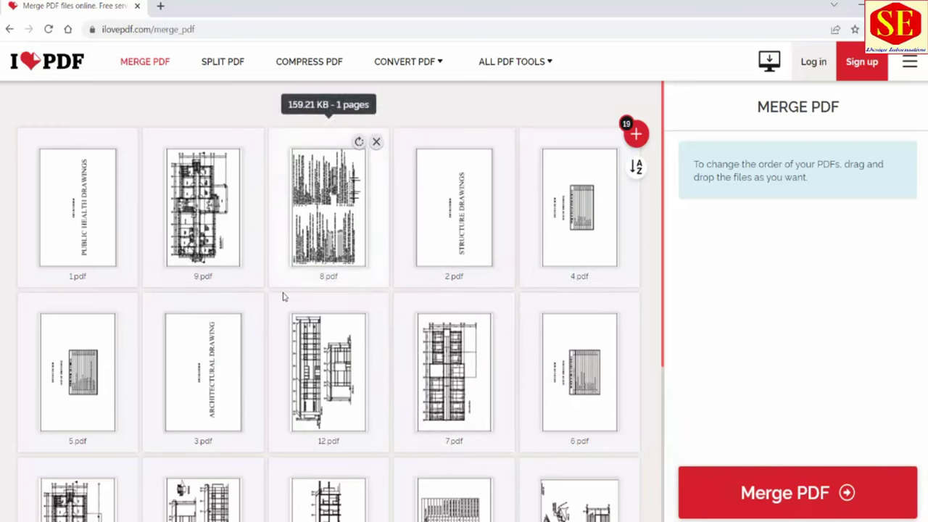
scroll(297, 363, "down", 3)
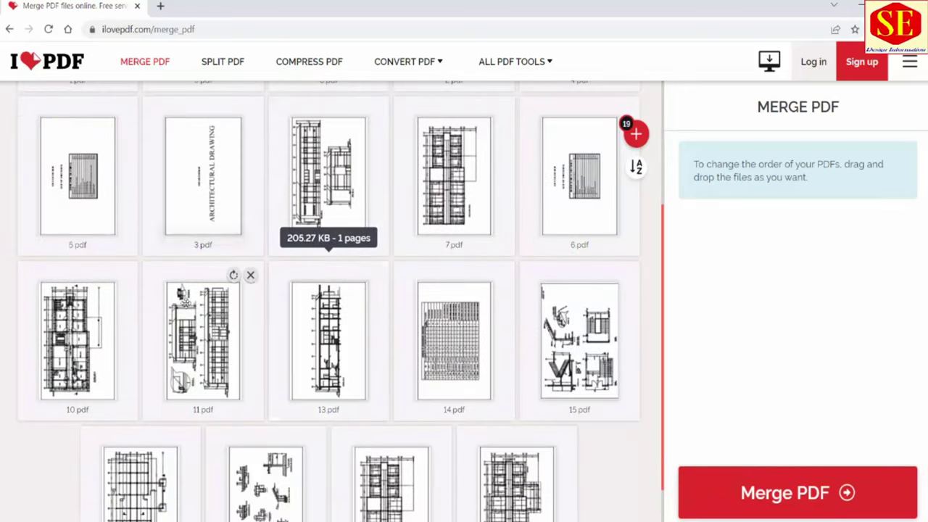
scroll(76, 218, "up", 3)
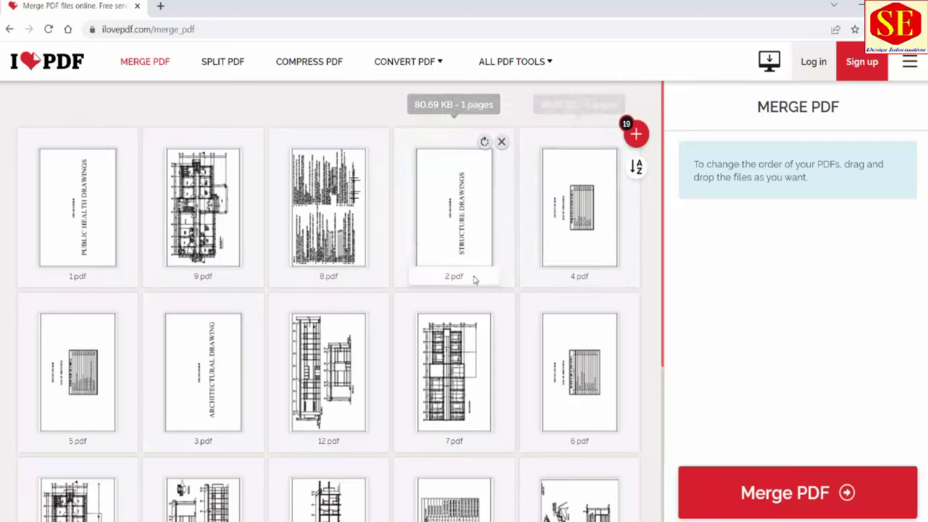
scroll(337, 238, "down", 4)
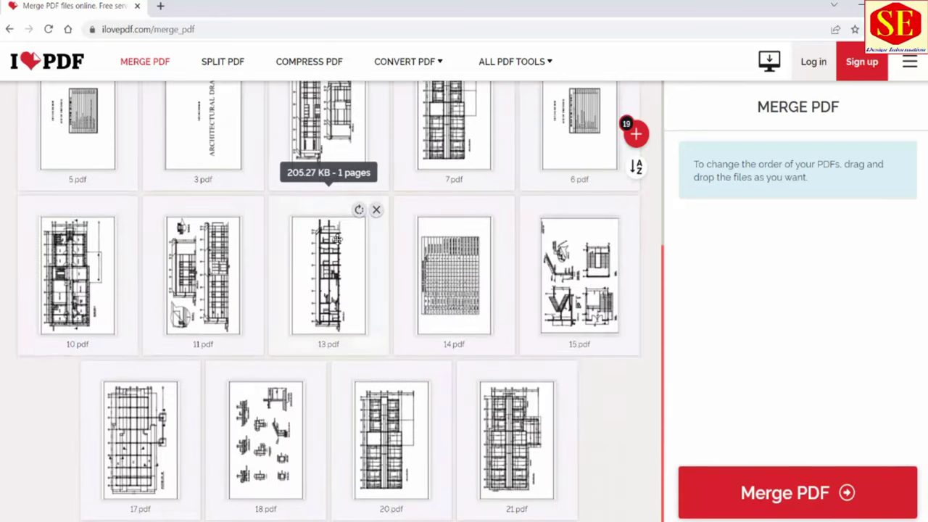
scroll(330, 239, "up", 3)
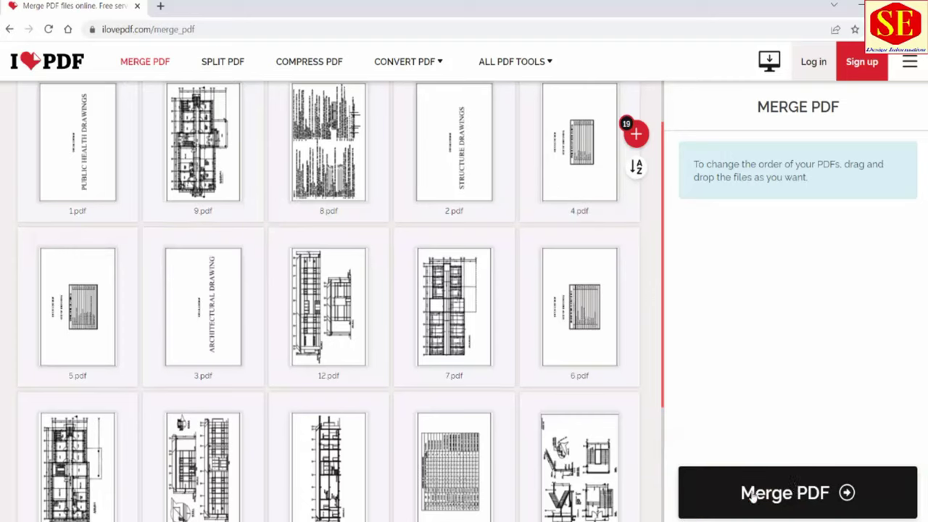
left_click(794, 496)
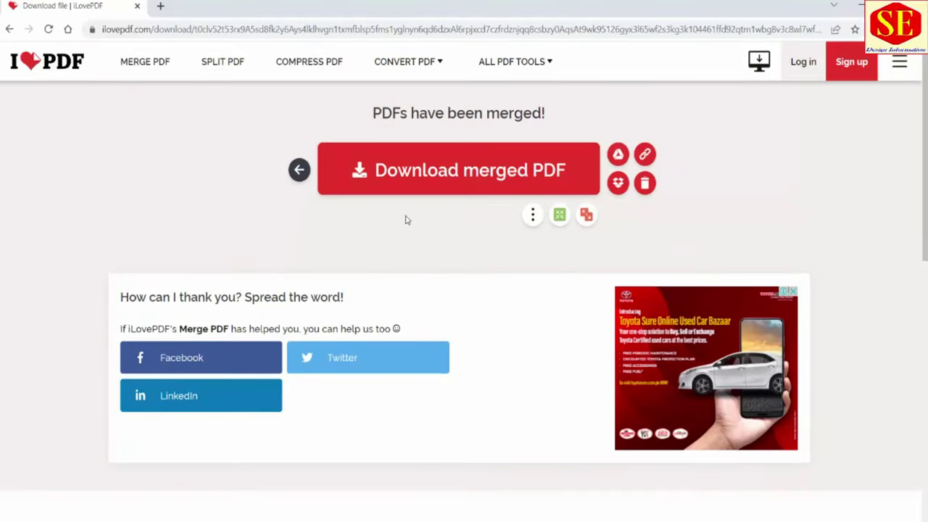
Download the merged 1_merged.pdf so it opens in the browser.
left_click(436, 178)
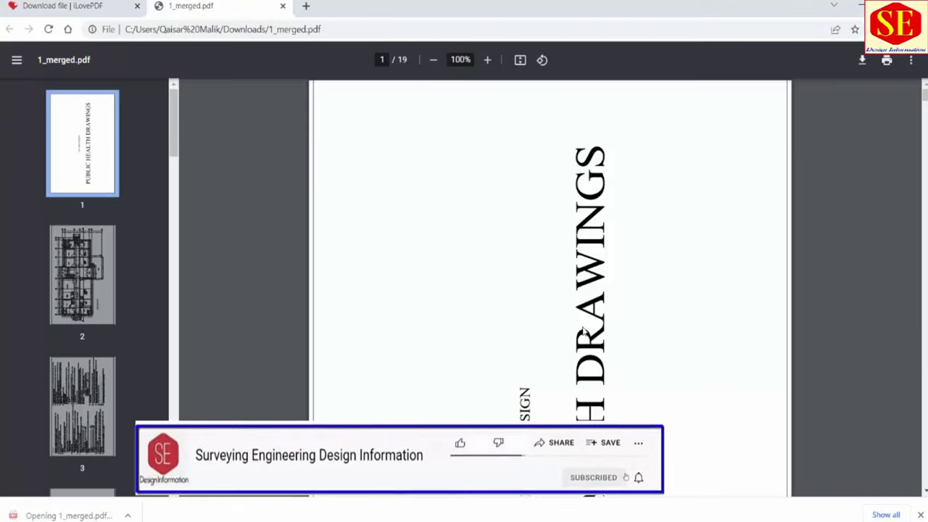
Scroll through 1_merged.pdf, dragging the scrollbar down to review its later pages.
scroll(737, 274, "down", 3)
scroll(737, 274, "down", 5)
scroll(737, 275, "down", 5)
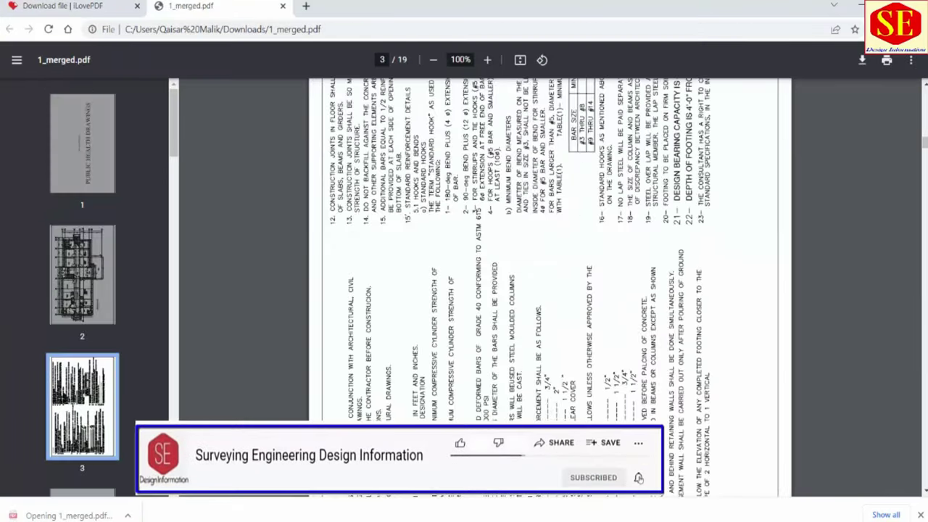
mouse_move(925, 144)
left_mouse_down()
mouse_move(924, 332)
mouse_move(828, 519)
left_mouse_up()
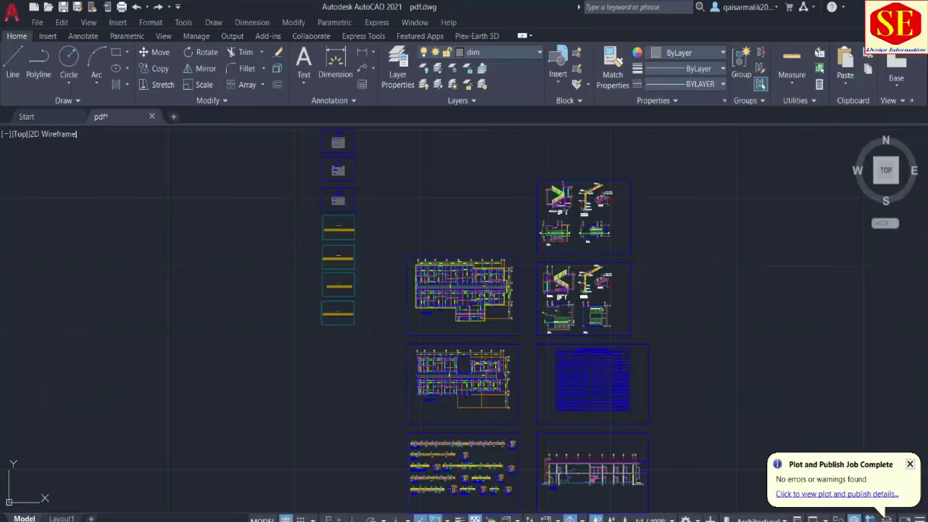
scroll(637, 277, "up", 5)
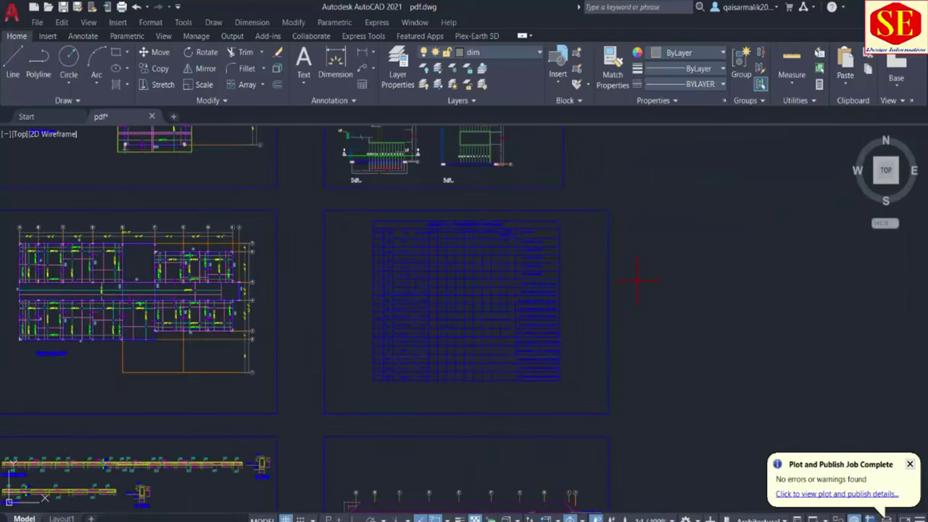
scroll(637, 280, "down", 5)
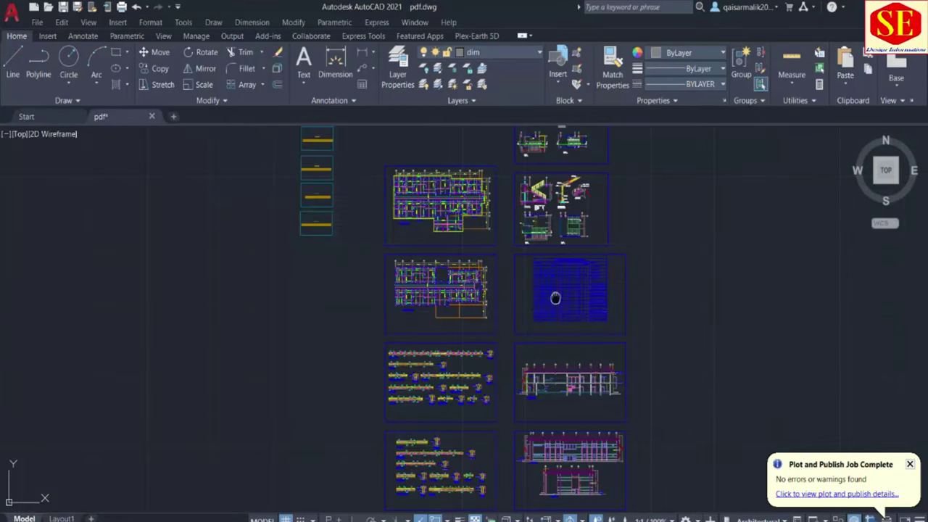
middle_click_drag(632, 280, 610, 215)
right_click(541, 261)
left_click(560, 271)
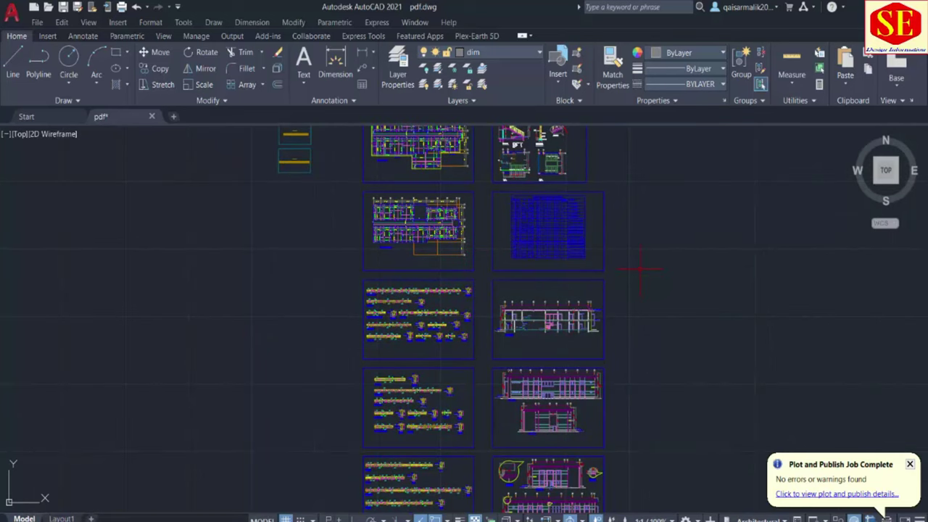
scroll(598, 264, "down", 2)
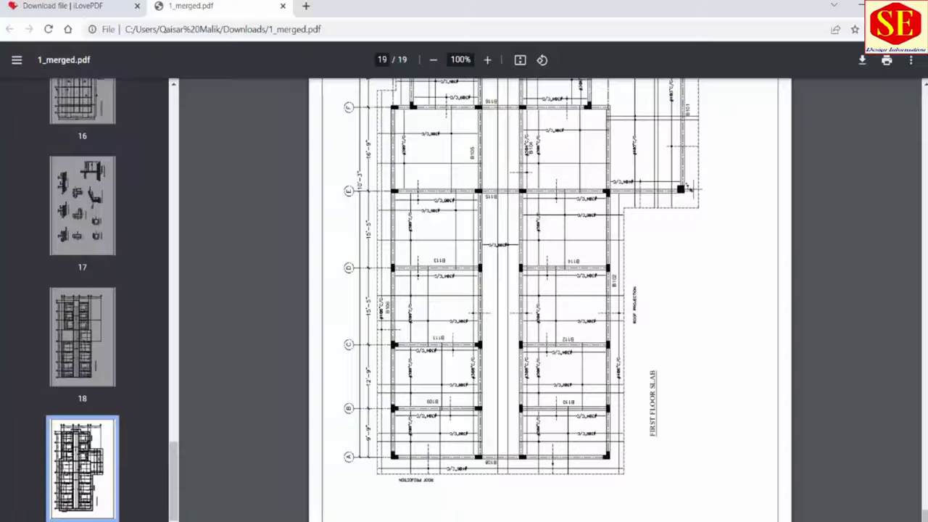
Rerun the earlier 'merg pdf' Google search from the new tab page and scan the results.
left_click(61, 5)
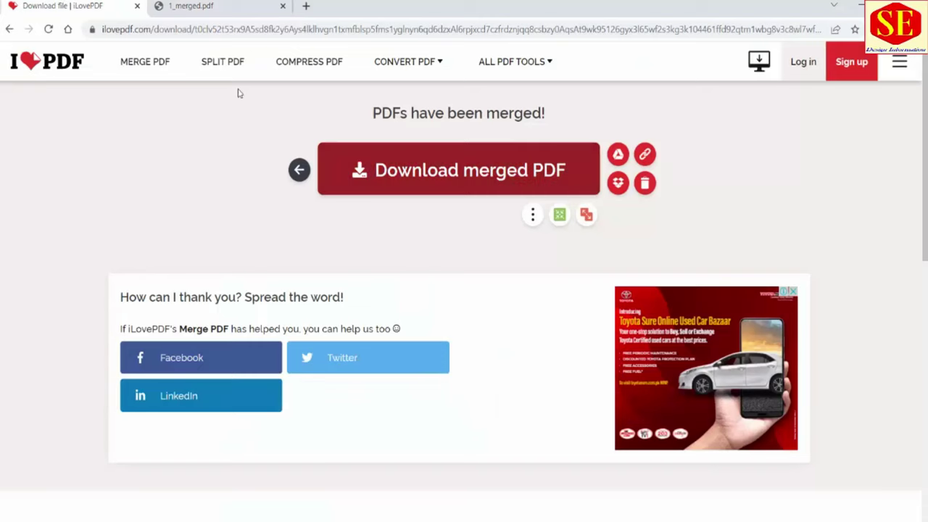
left_click(11, 29)
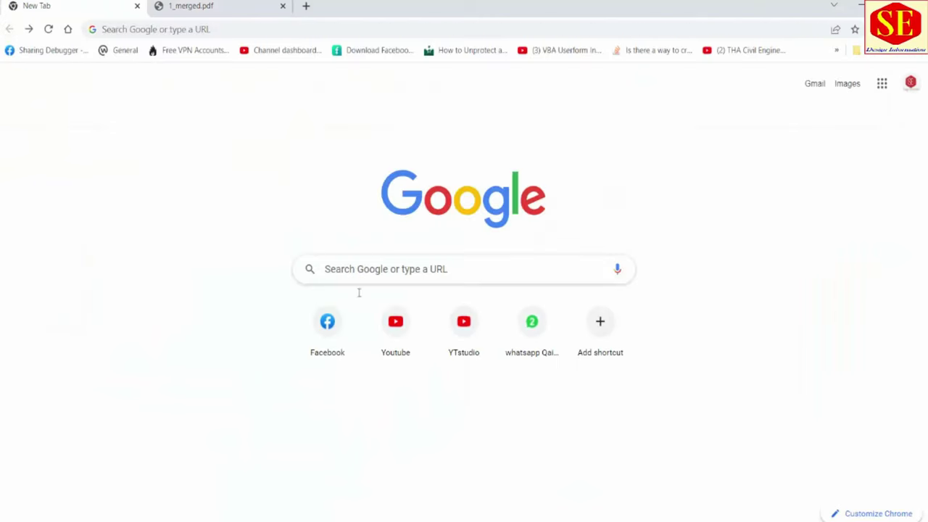
left_click(354, 270)
left_click(350, 303)
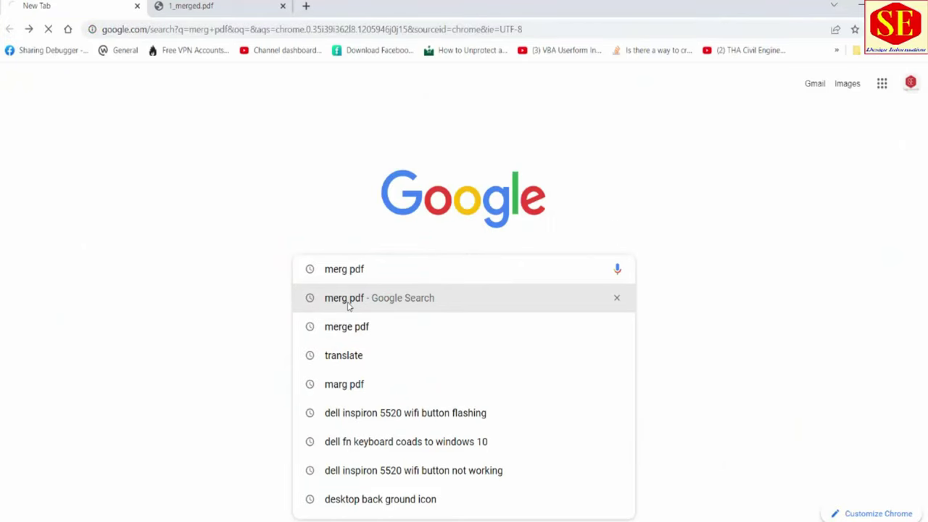
scroll(302, 206, "down", 3)
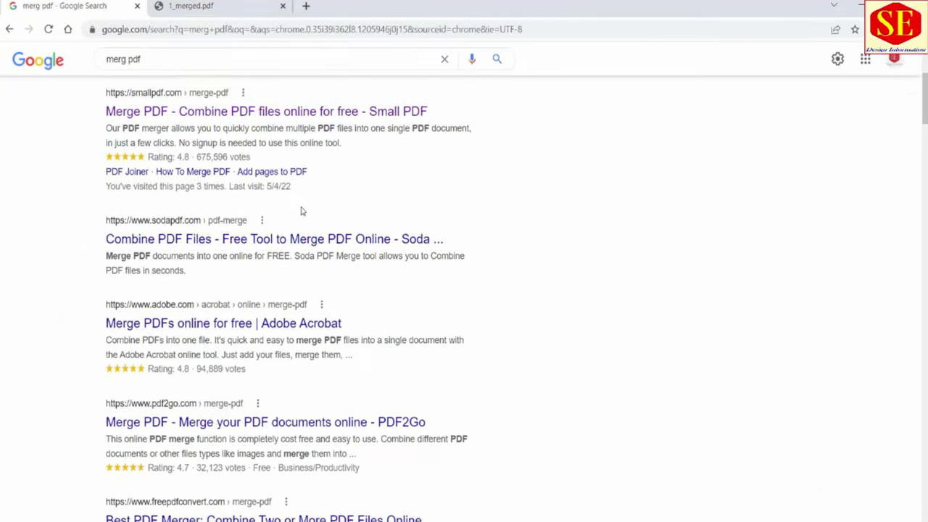
scroll(301, 207, "down", 5)
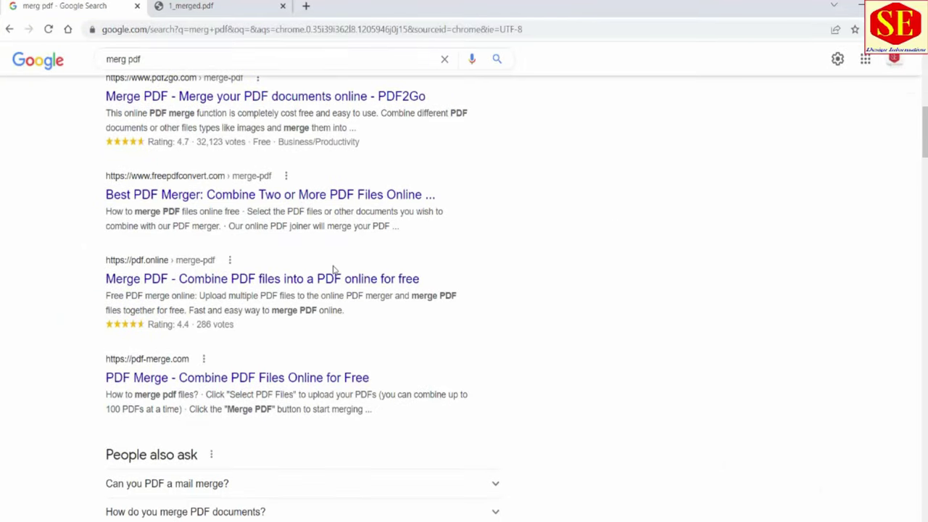
scroll(331, 269, "up", 3)
scroll(331, 265, "up", 2)
scroll(331, 263, "up", 3)
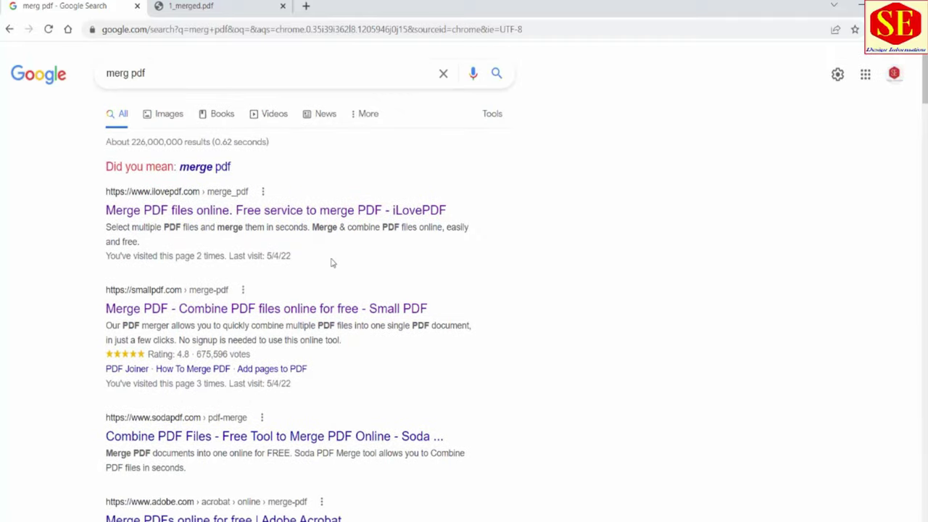